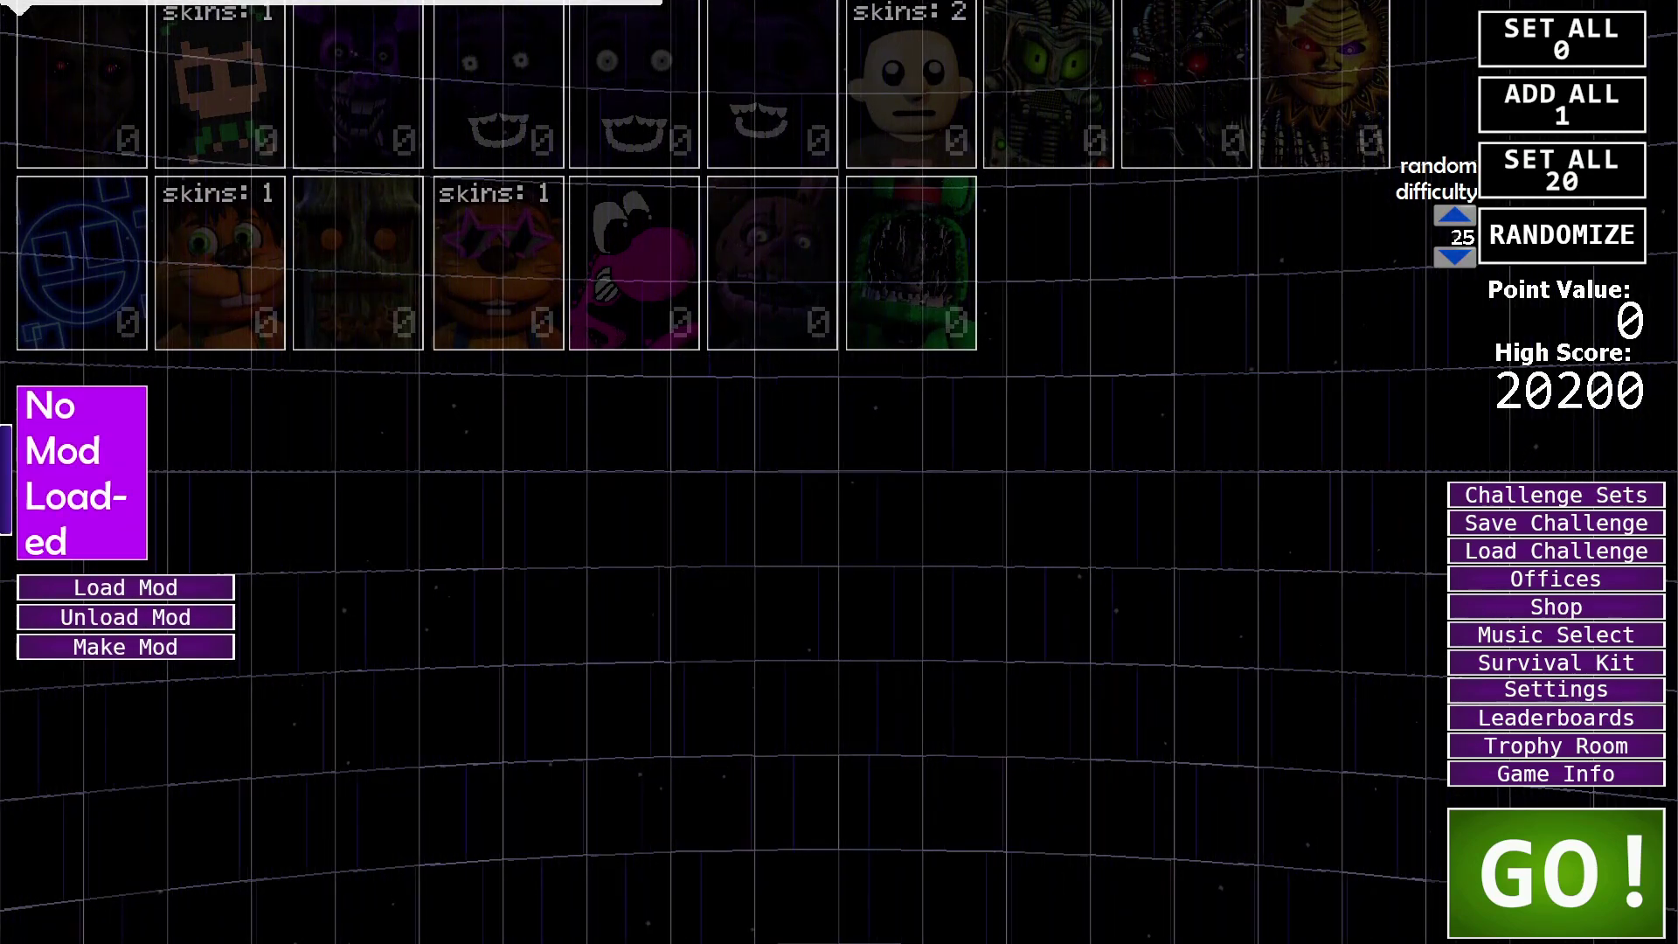
Start the Ultra Custom Night with every animatronic set to 0.
click(1571, 898)
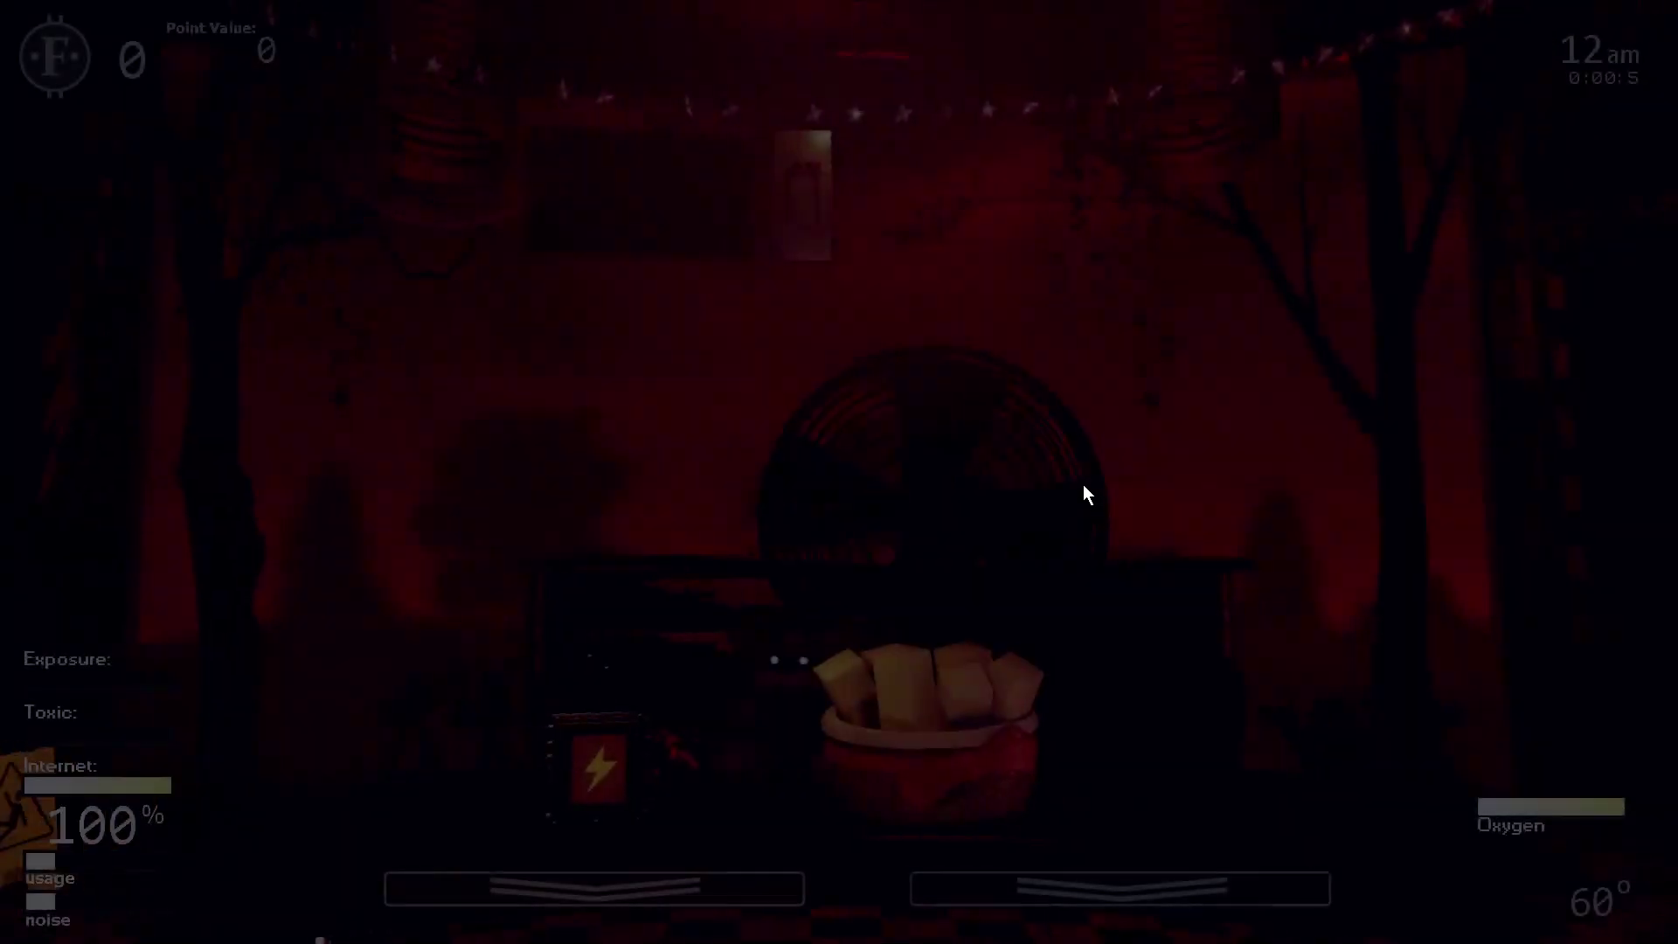
Raise the camera monitor on floor F3 and cycle Entrance, Drawing Hall, Monkey Room, Elevator Hall and Exit cameras.
key(s)
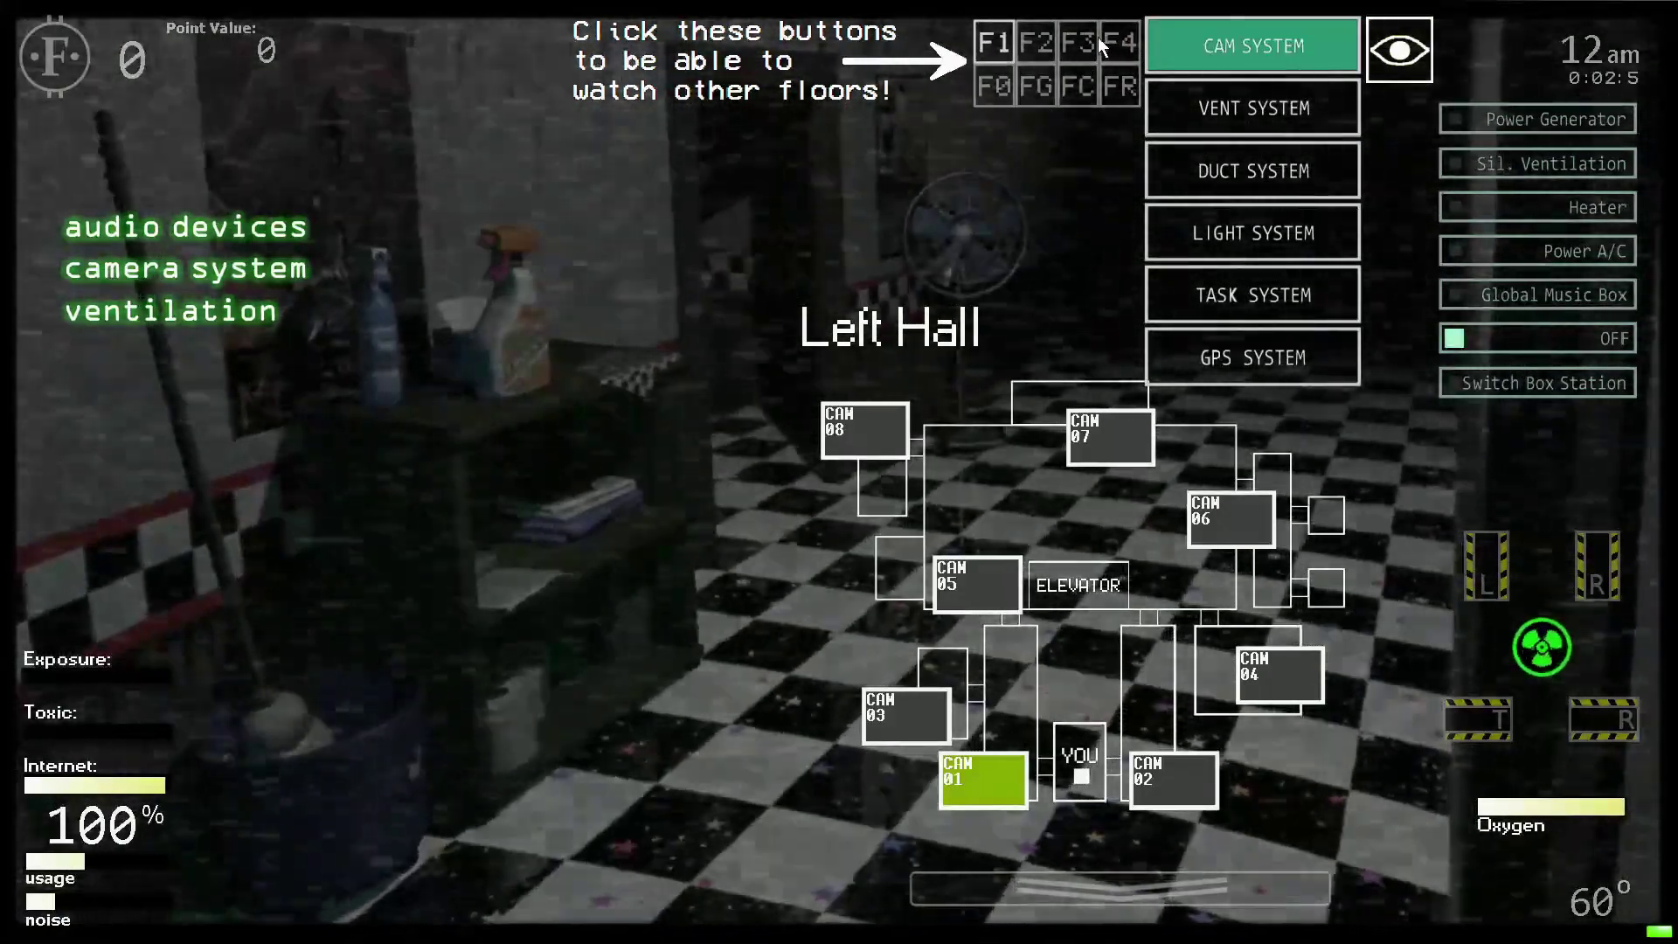
click(1084, 38)
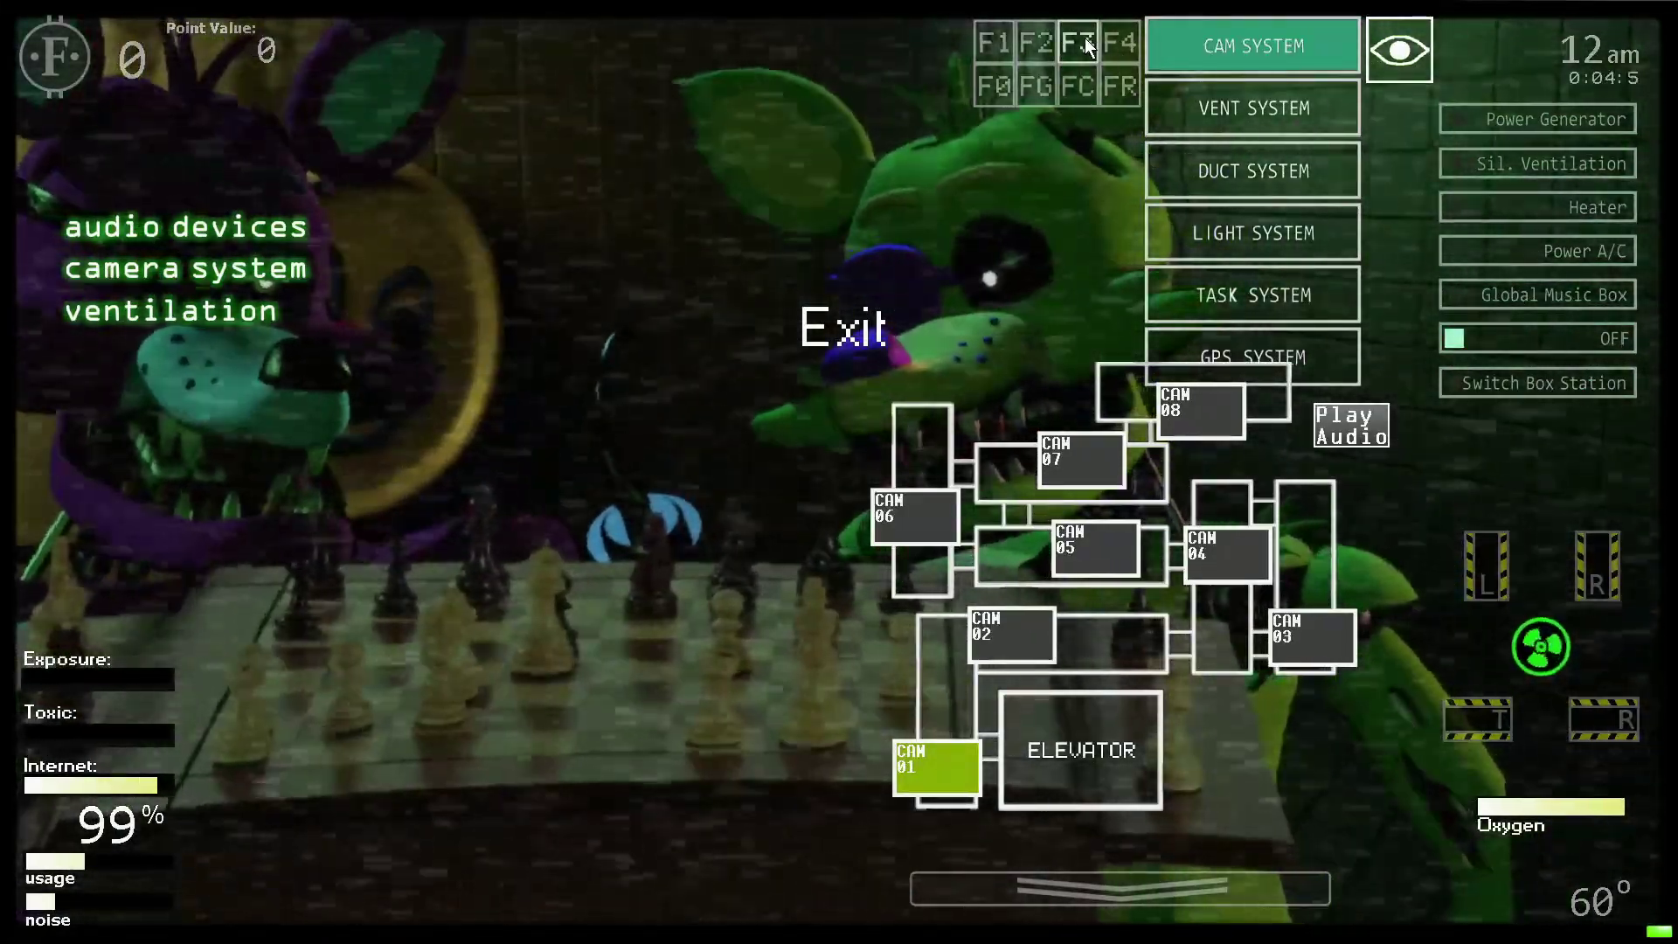
click(1198, 407)
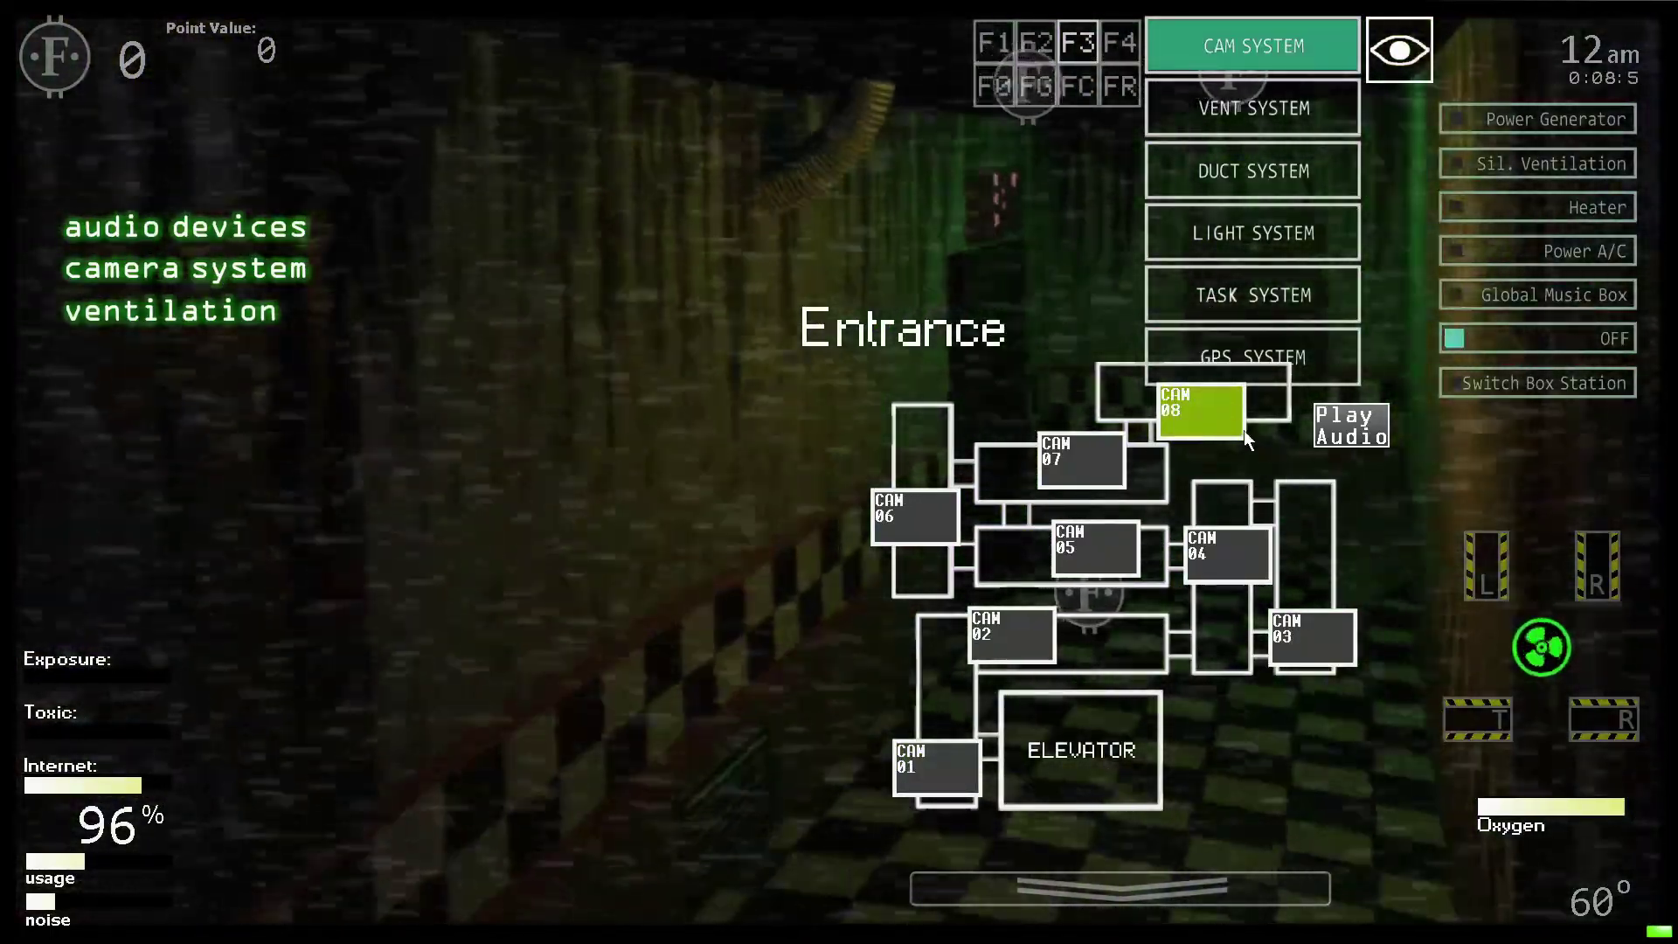
click(1087, 468)
click(1225, 555)
click(1011, 635)
click(935, 767)
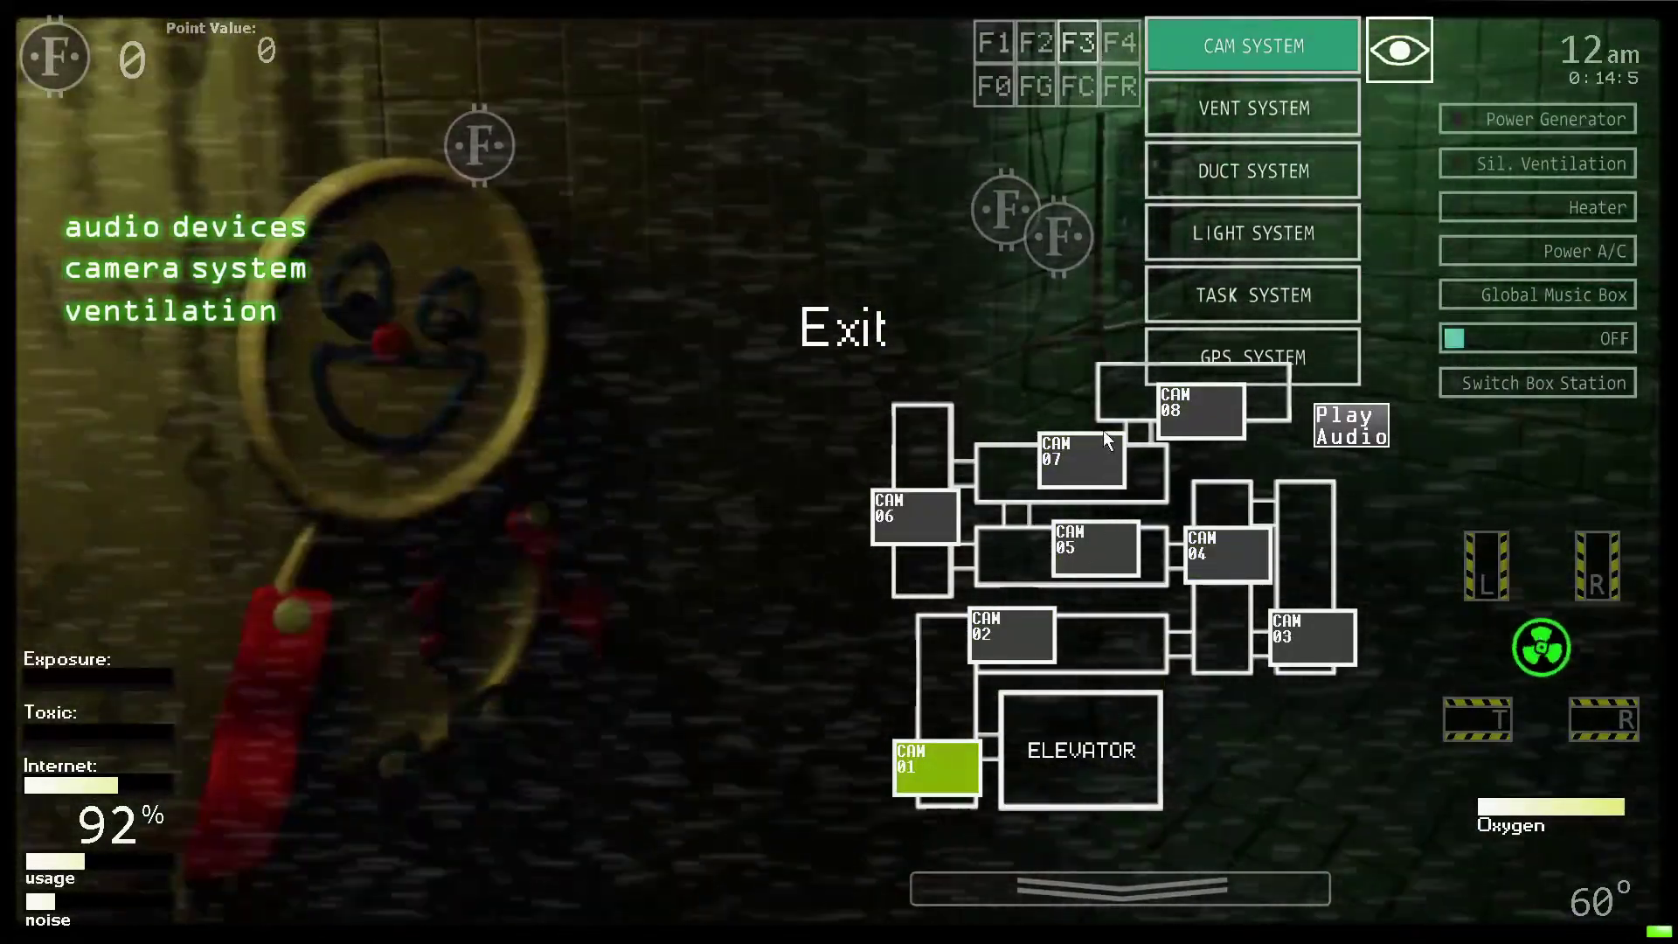
click(1221, 427)
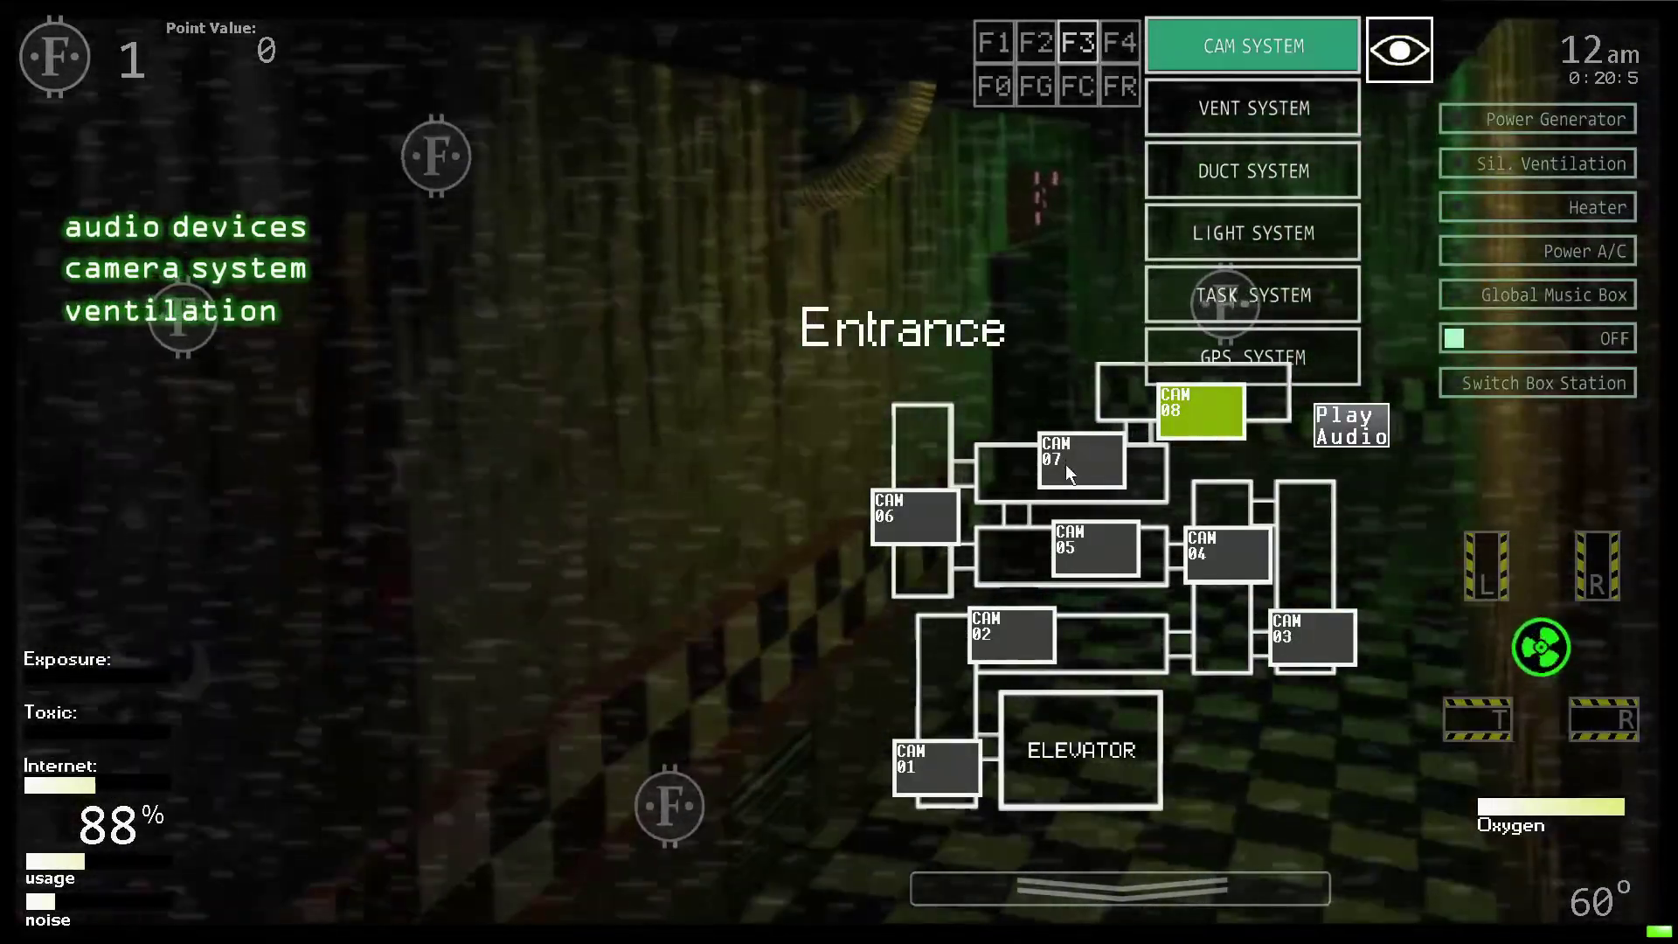
click(1066, 464)
click(1093, 539)
click(1224, 547)
click(1012, 634)
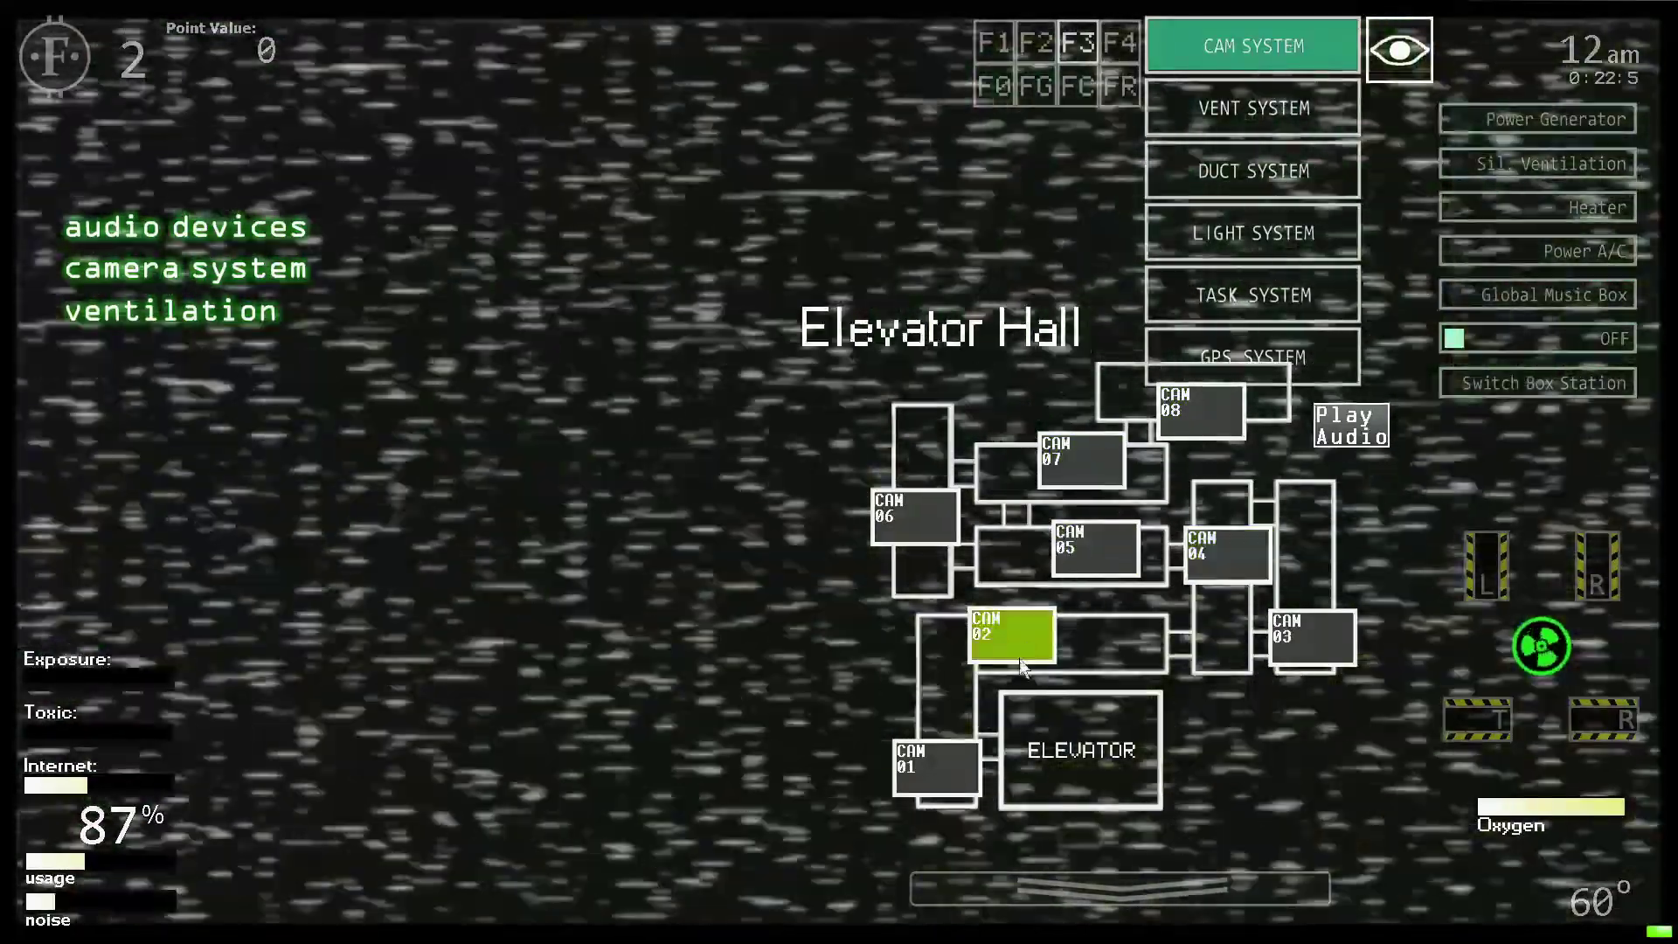
click(935, 768)
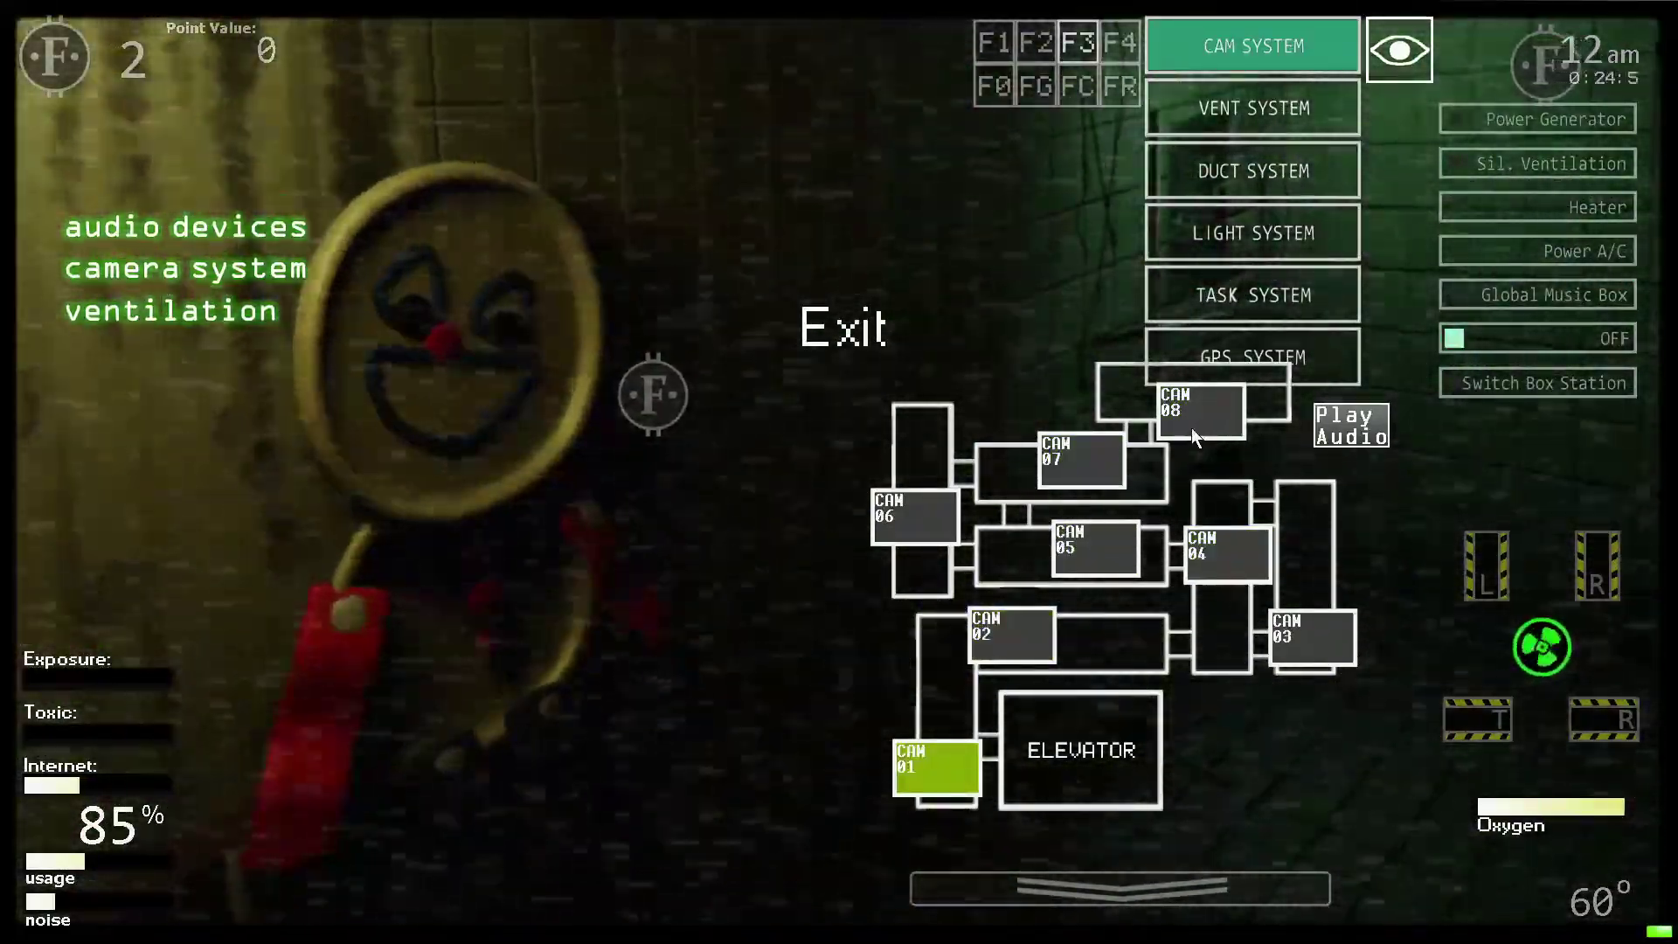
Cycle the floor 3 cameras several more times, then leave the game for Windows search.
click(1192, 427)
click(1053, 460)
click(1218, 542)
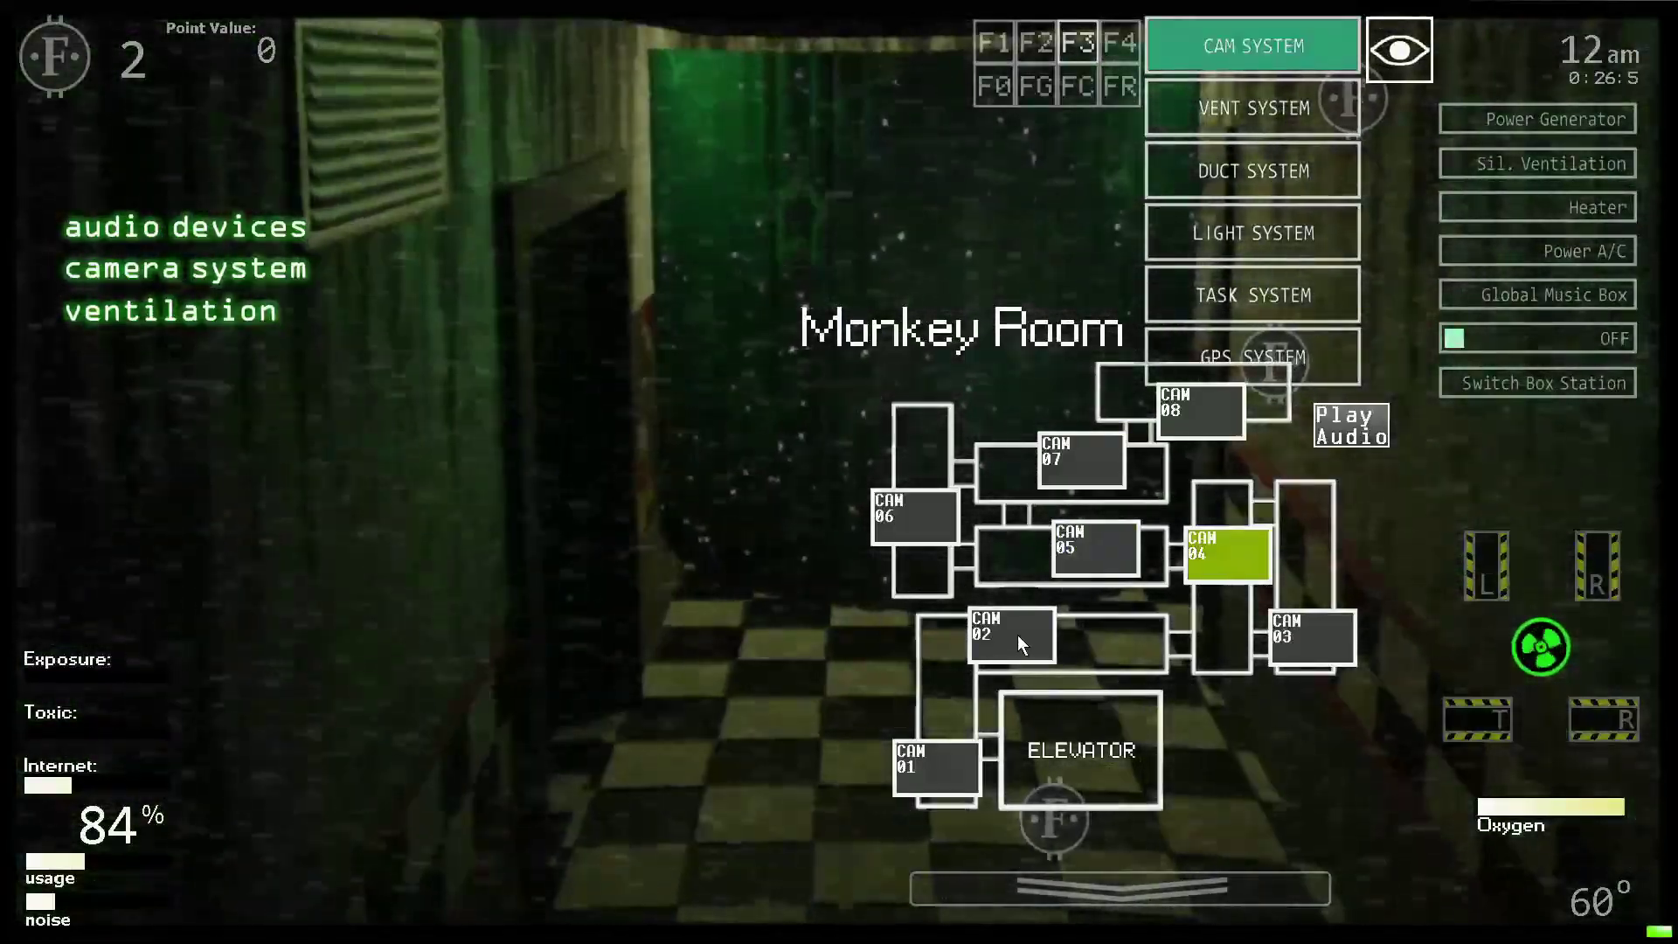
click(1015, 635)
click(925, 767)
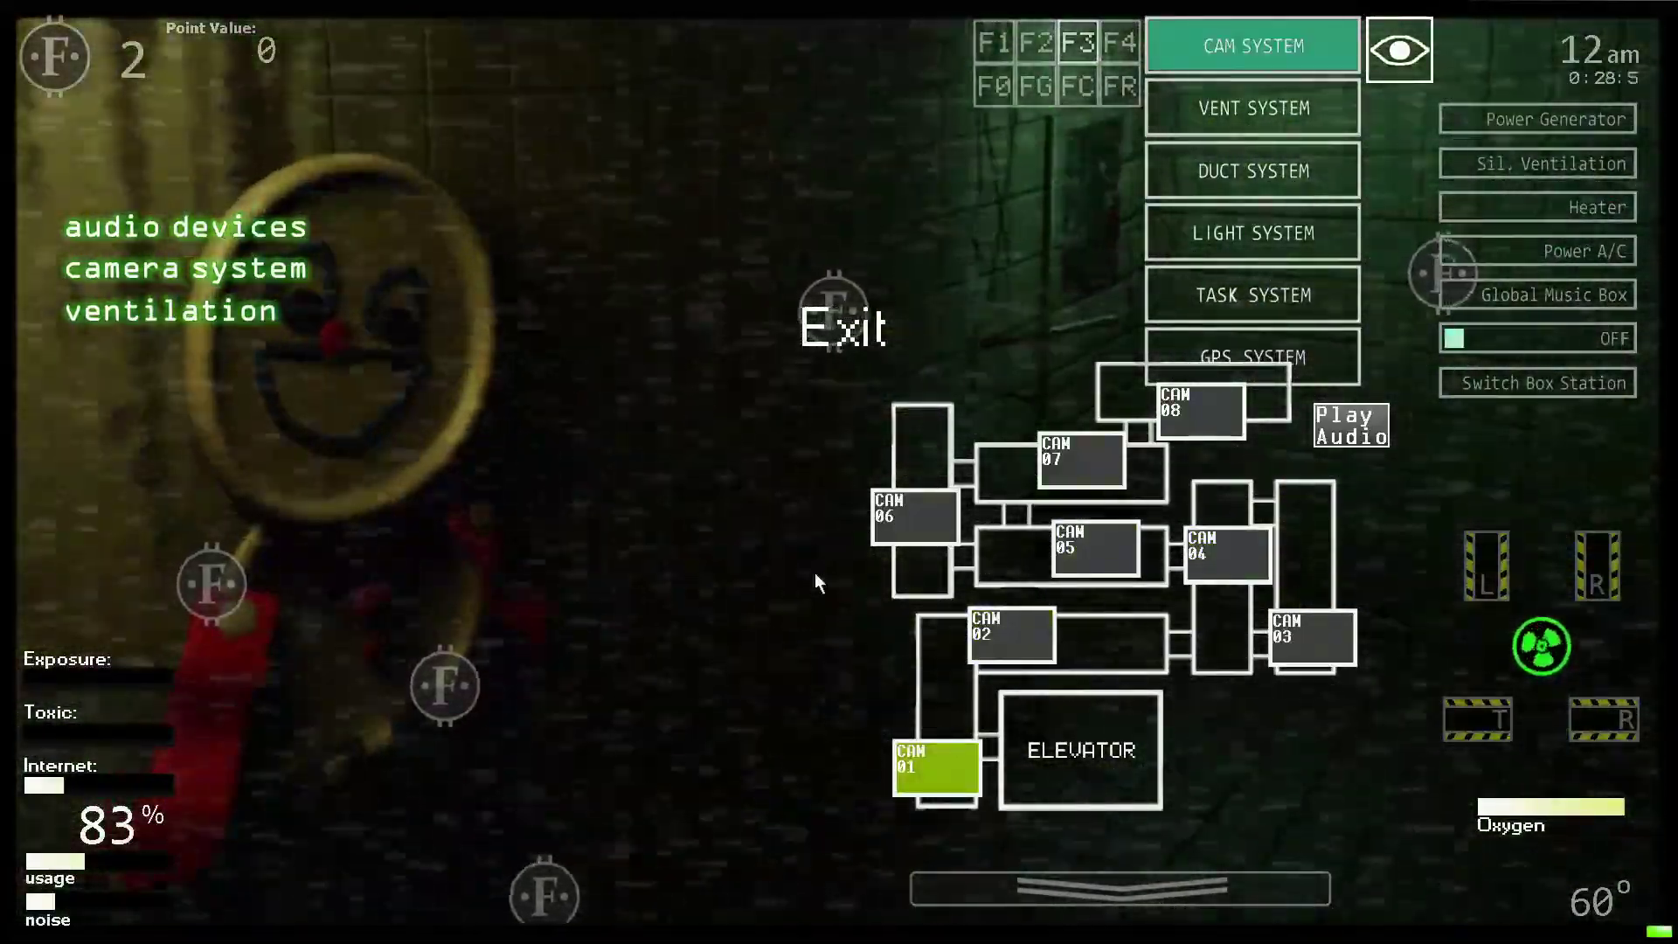
click(1199, 411)
click(1081, 460)
click(1226, 553)
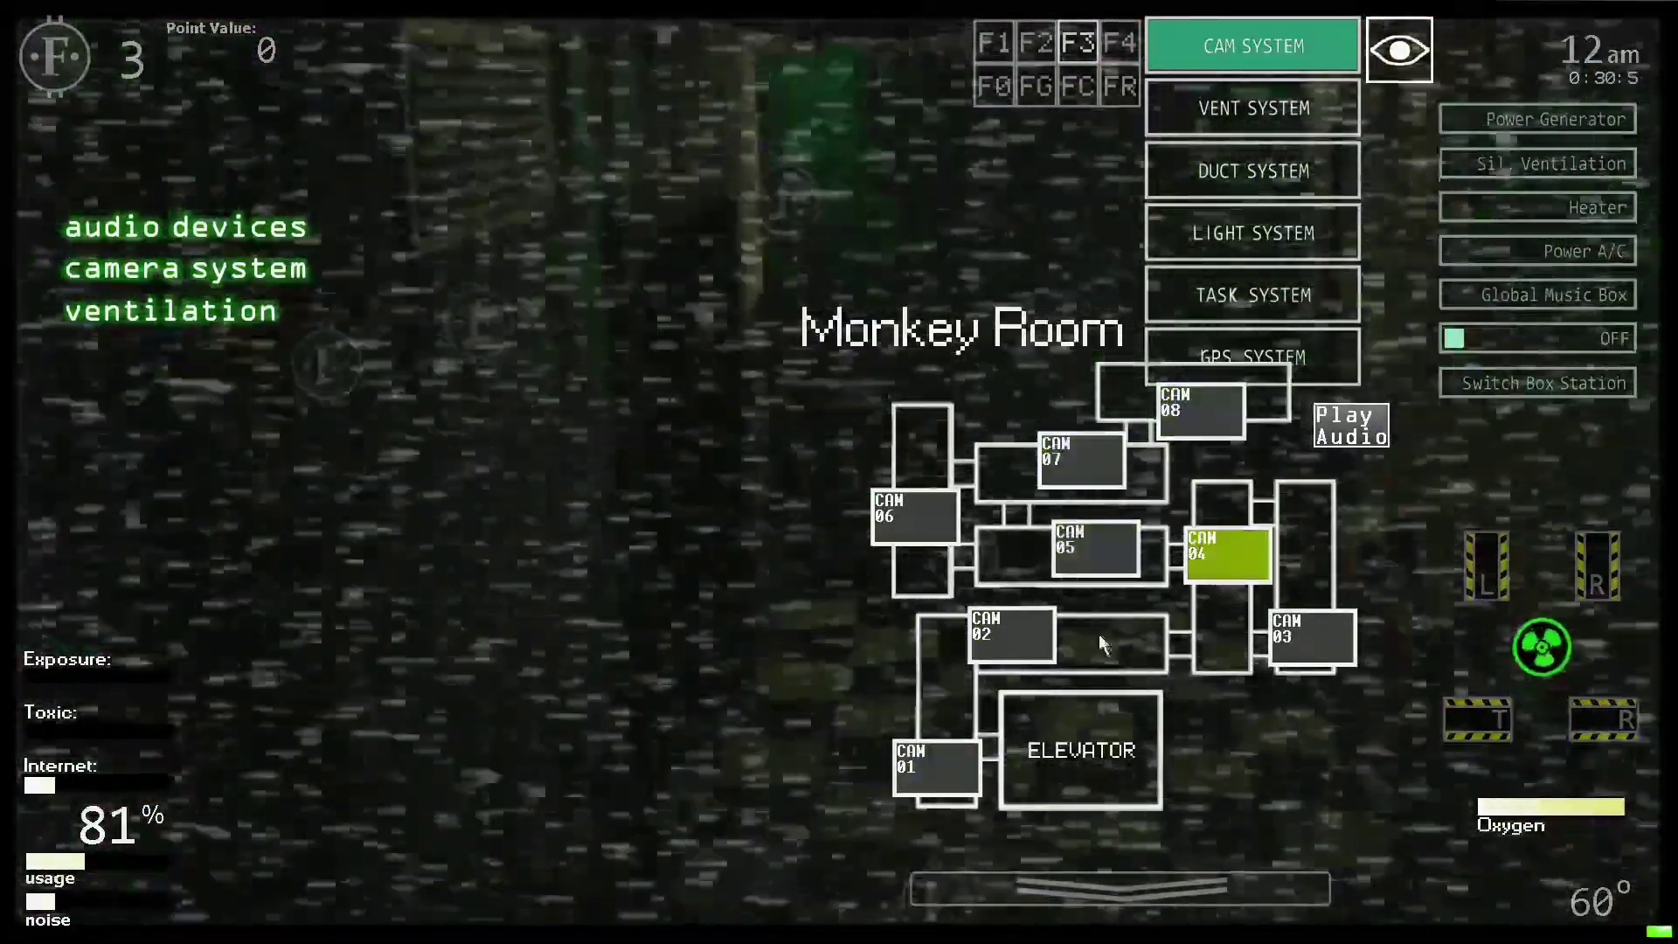
click(1011, 634)
click(935, 767)
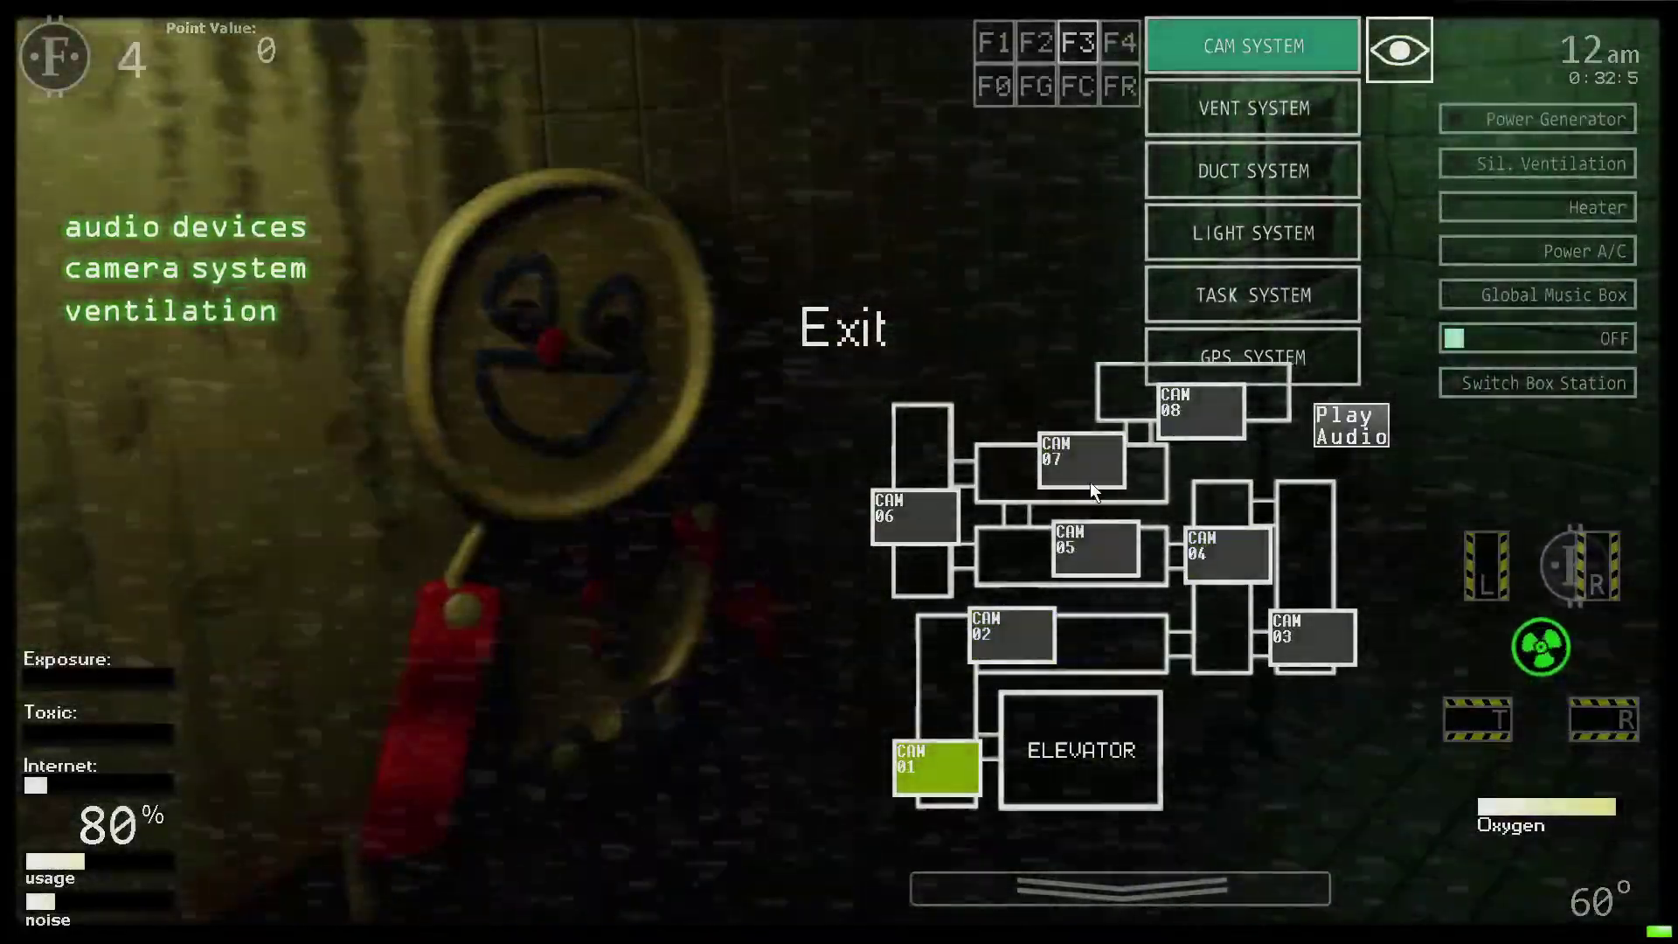
click(1199, 411)
click(1083, 456)
click(1096, 548)
click(1011, 634)
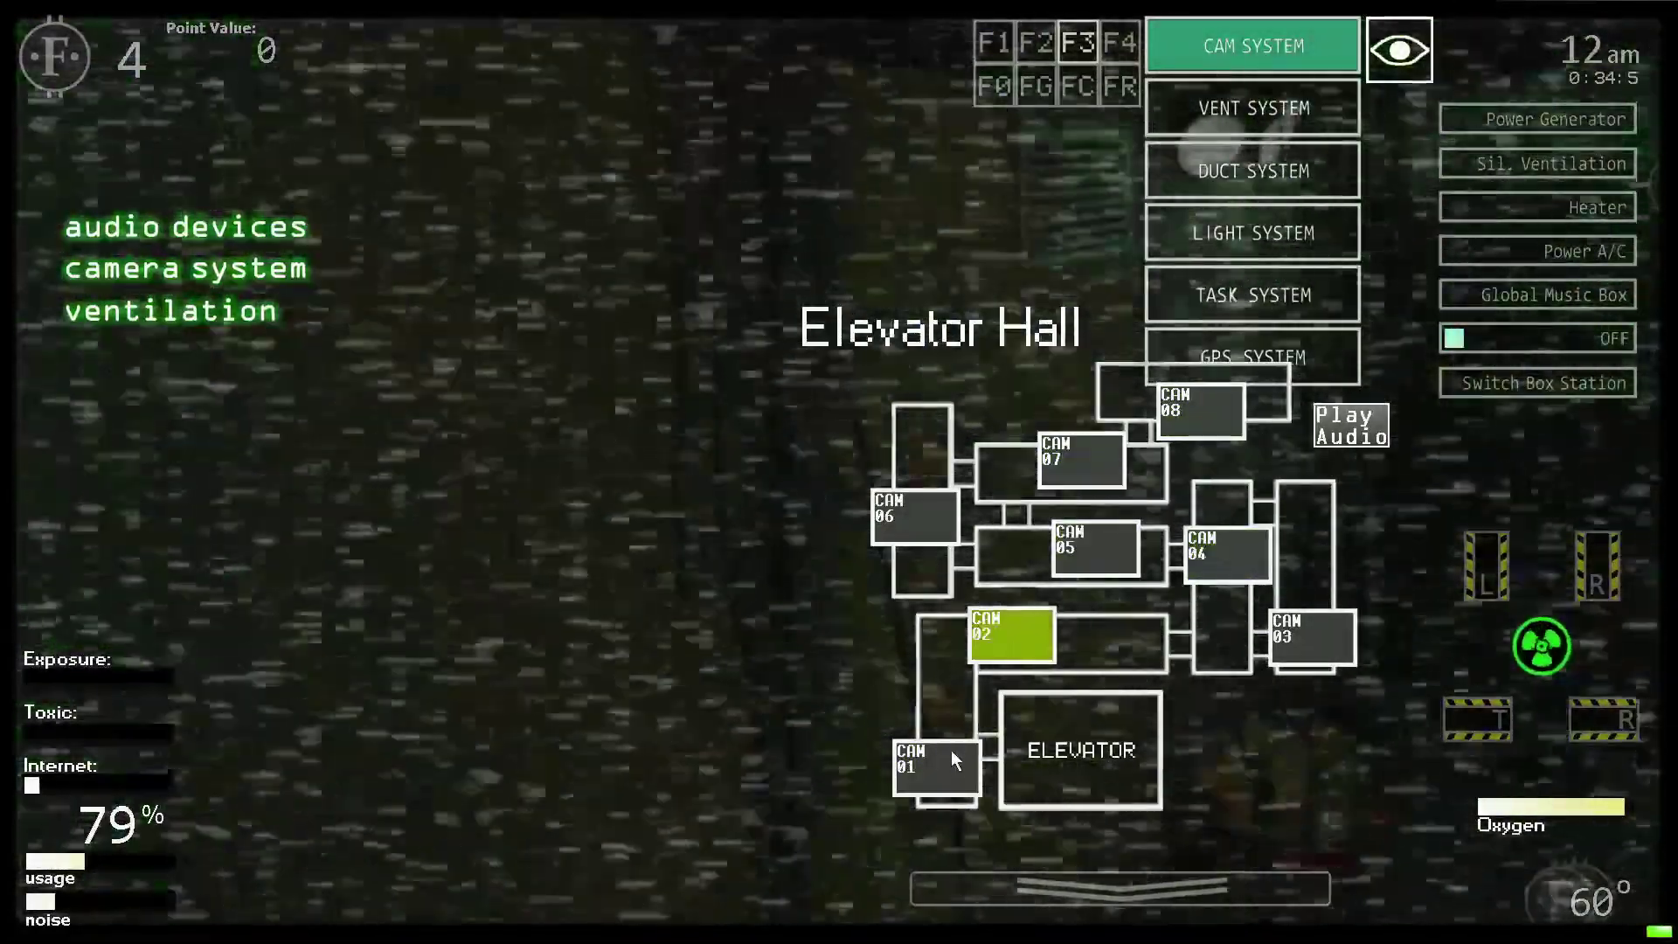
click(935, 767)
click(1199, 410)
click(1081, 459)
click(1095, 548)
click(1199, 410)
click(1095, 547)
click(1012, 651)
click(935, 767)
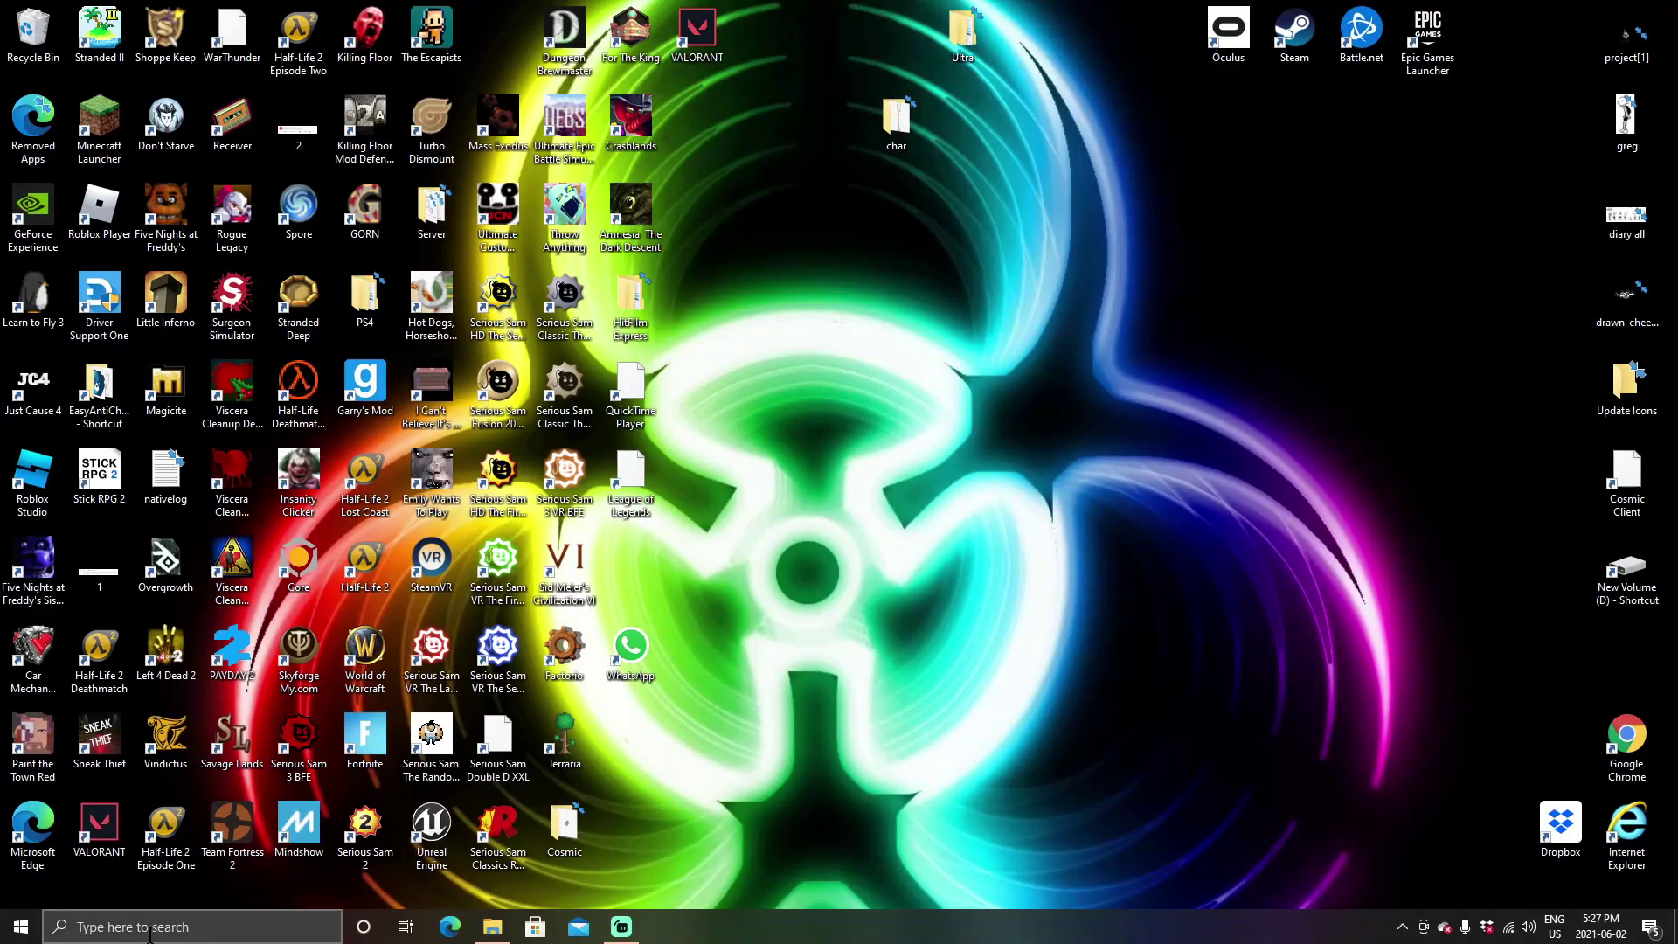
click(149, 931)
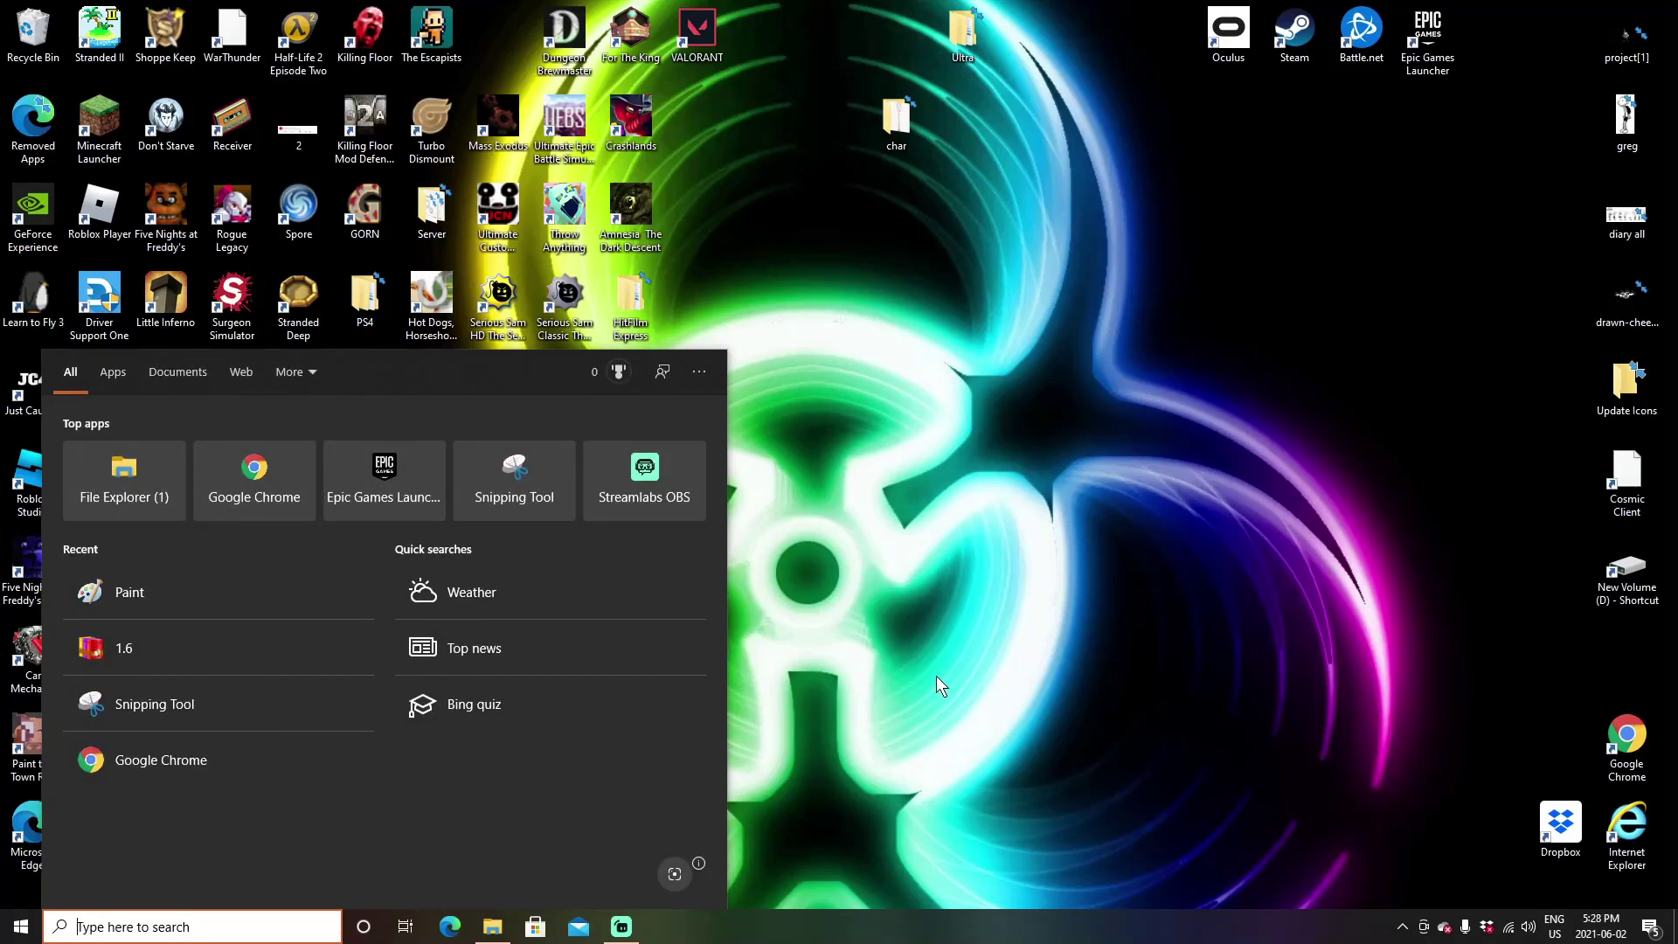
Launch Paint from a 'paint' search, switch to Paint 3D, close classic Paint and start a new canvas.
text(paint)
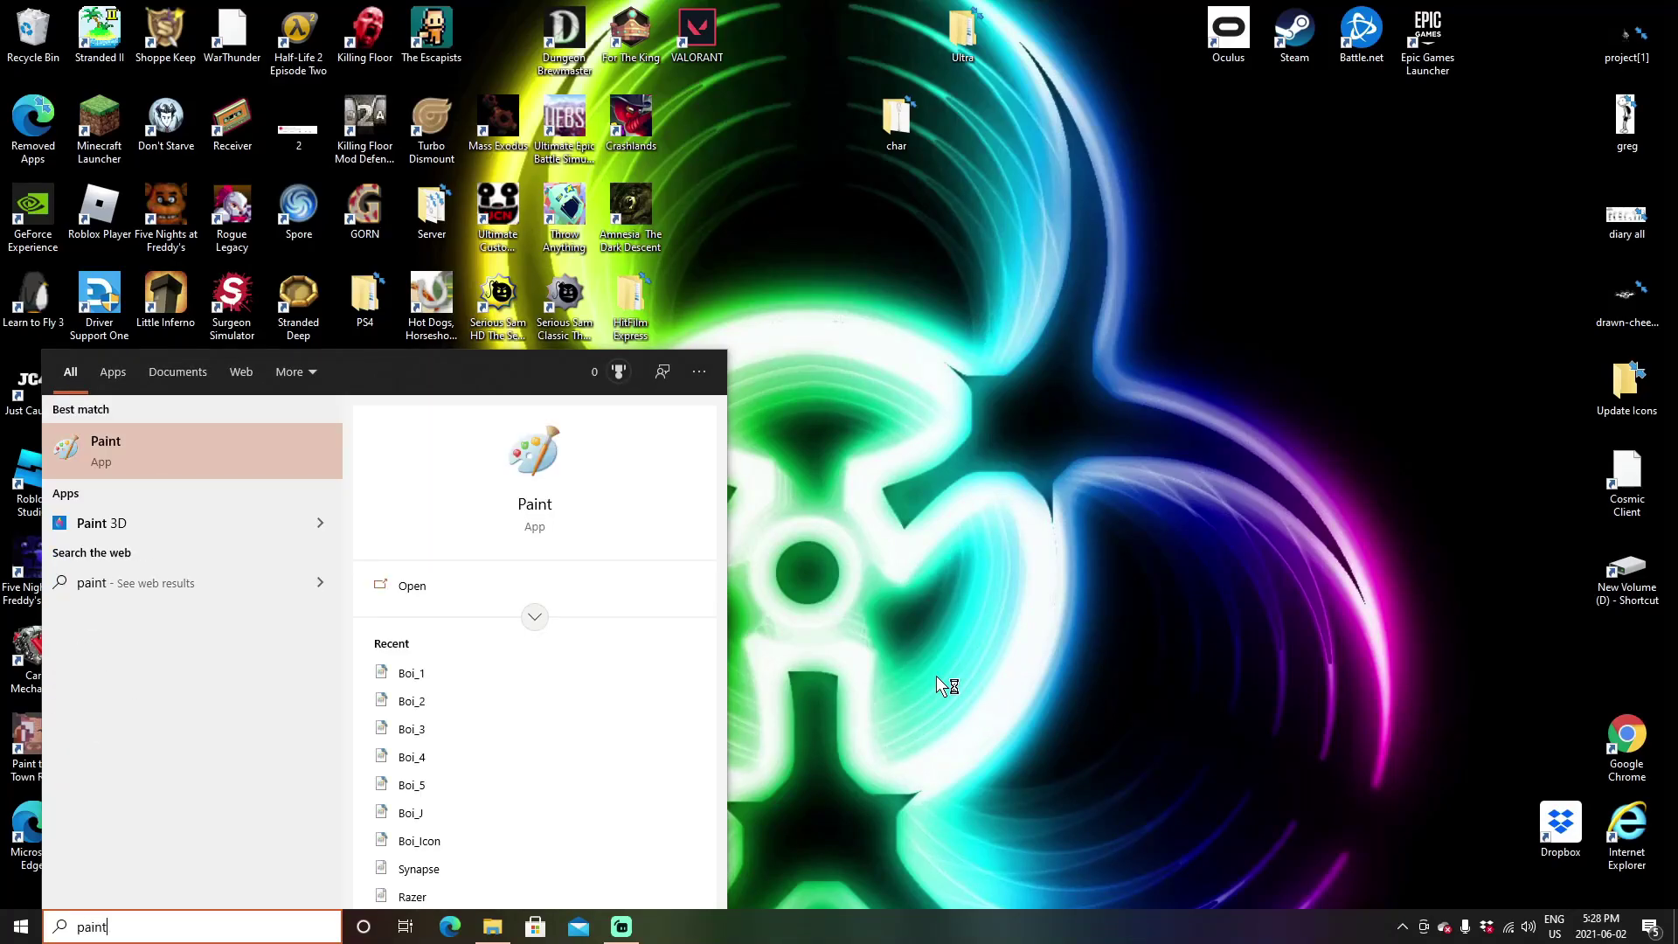
key(Return)
click(1060, 234)
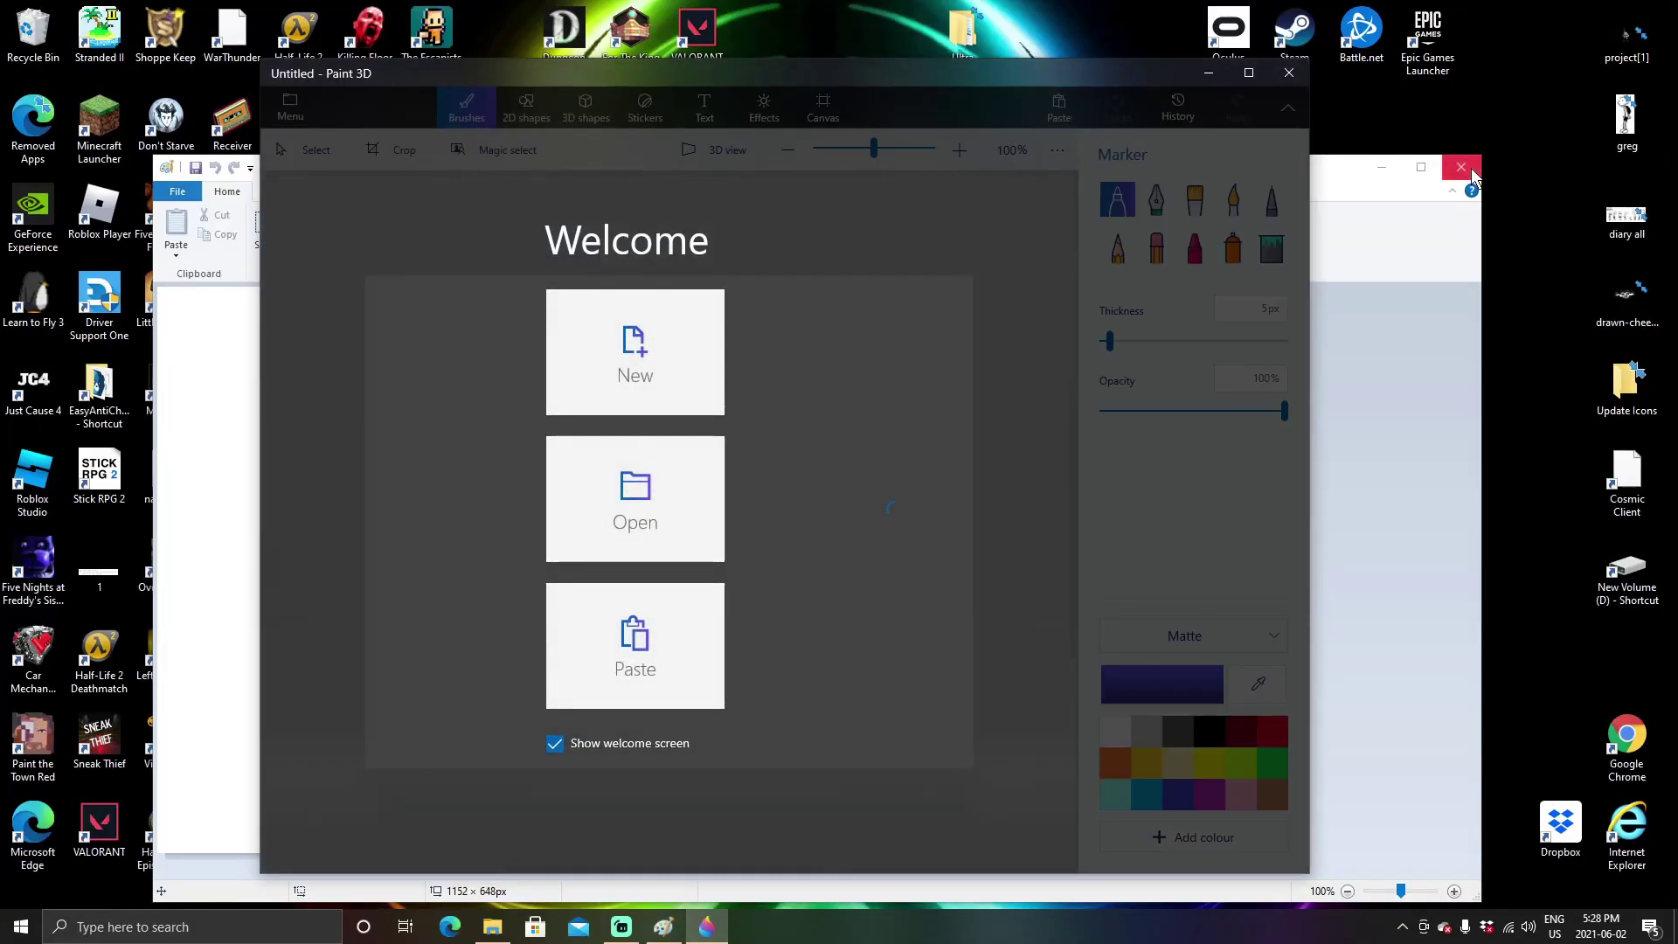
click(1471, 172)
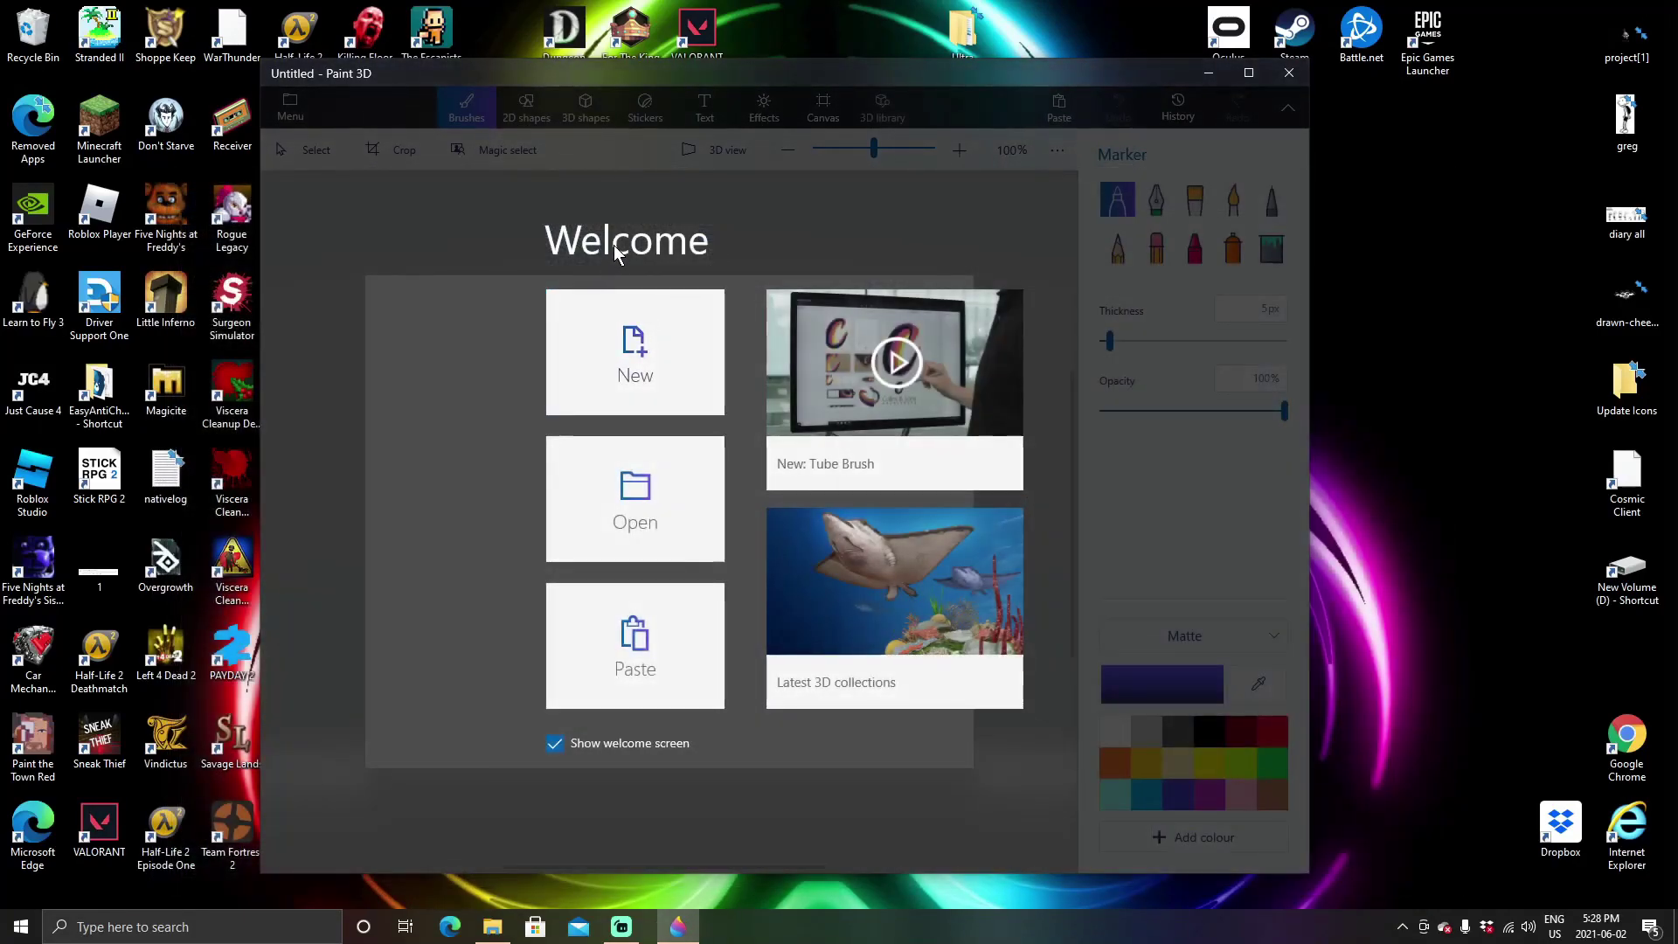
click(671, 351)
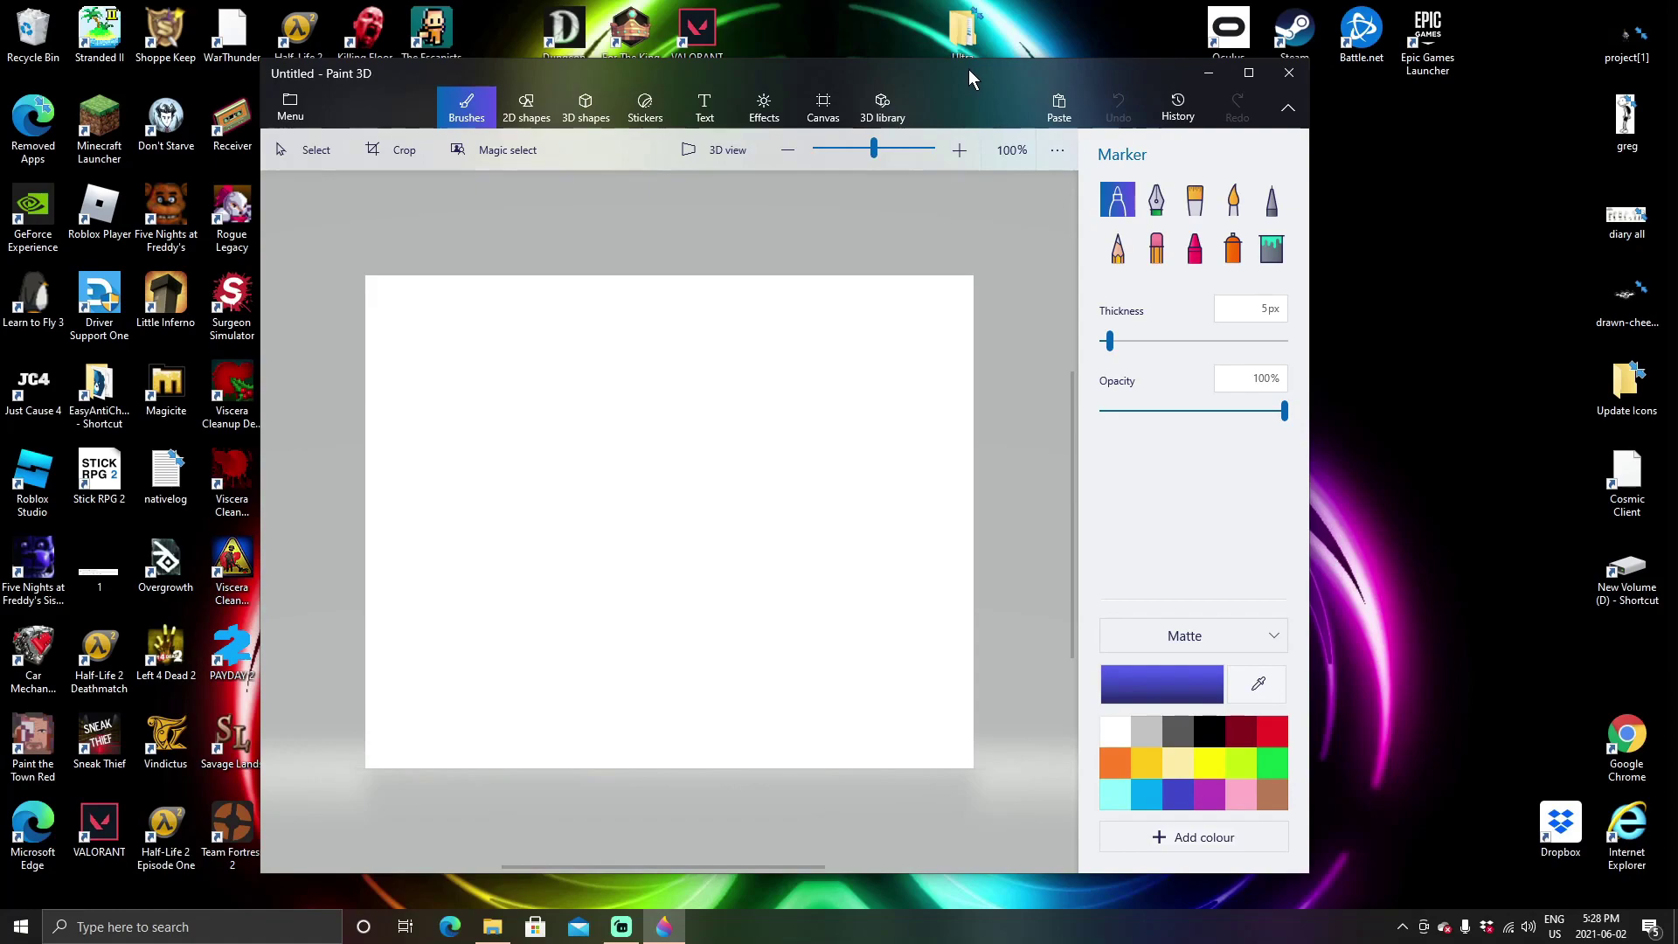
drag(968, 70, 1062, 74)
Insert the spoon image from Desktop\char and resize it to 932 × 828 px.
click(384, 111)
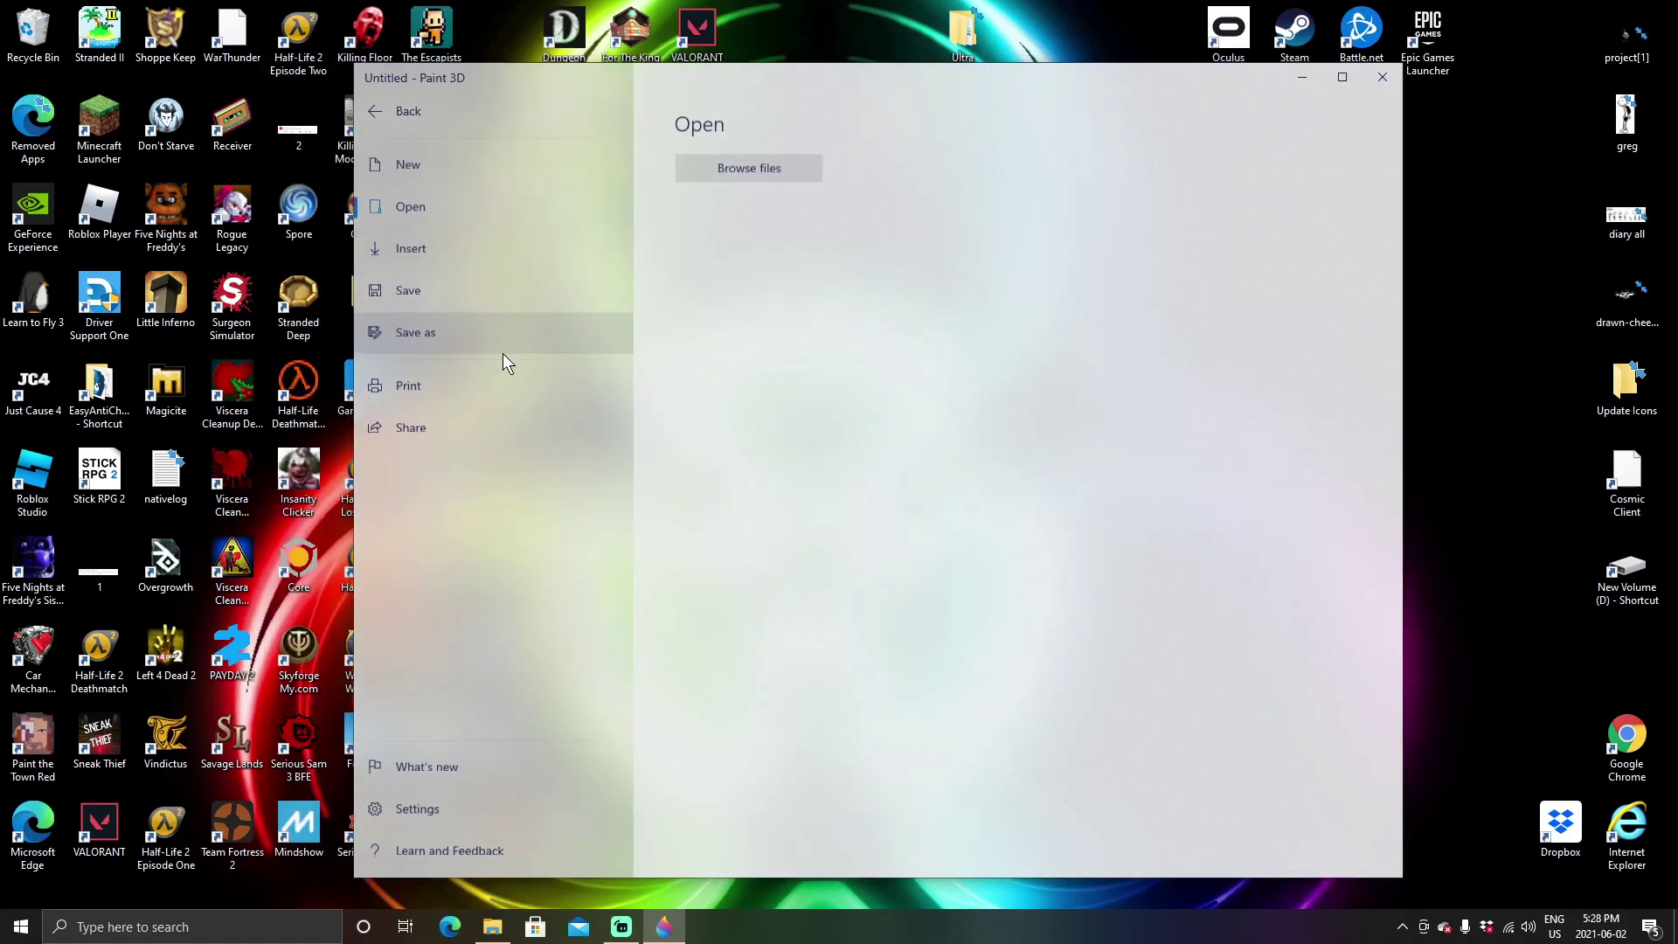
key(Escape)
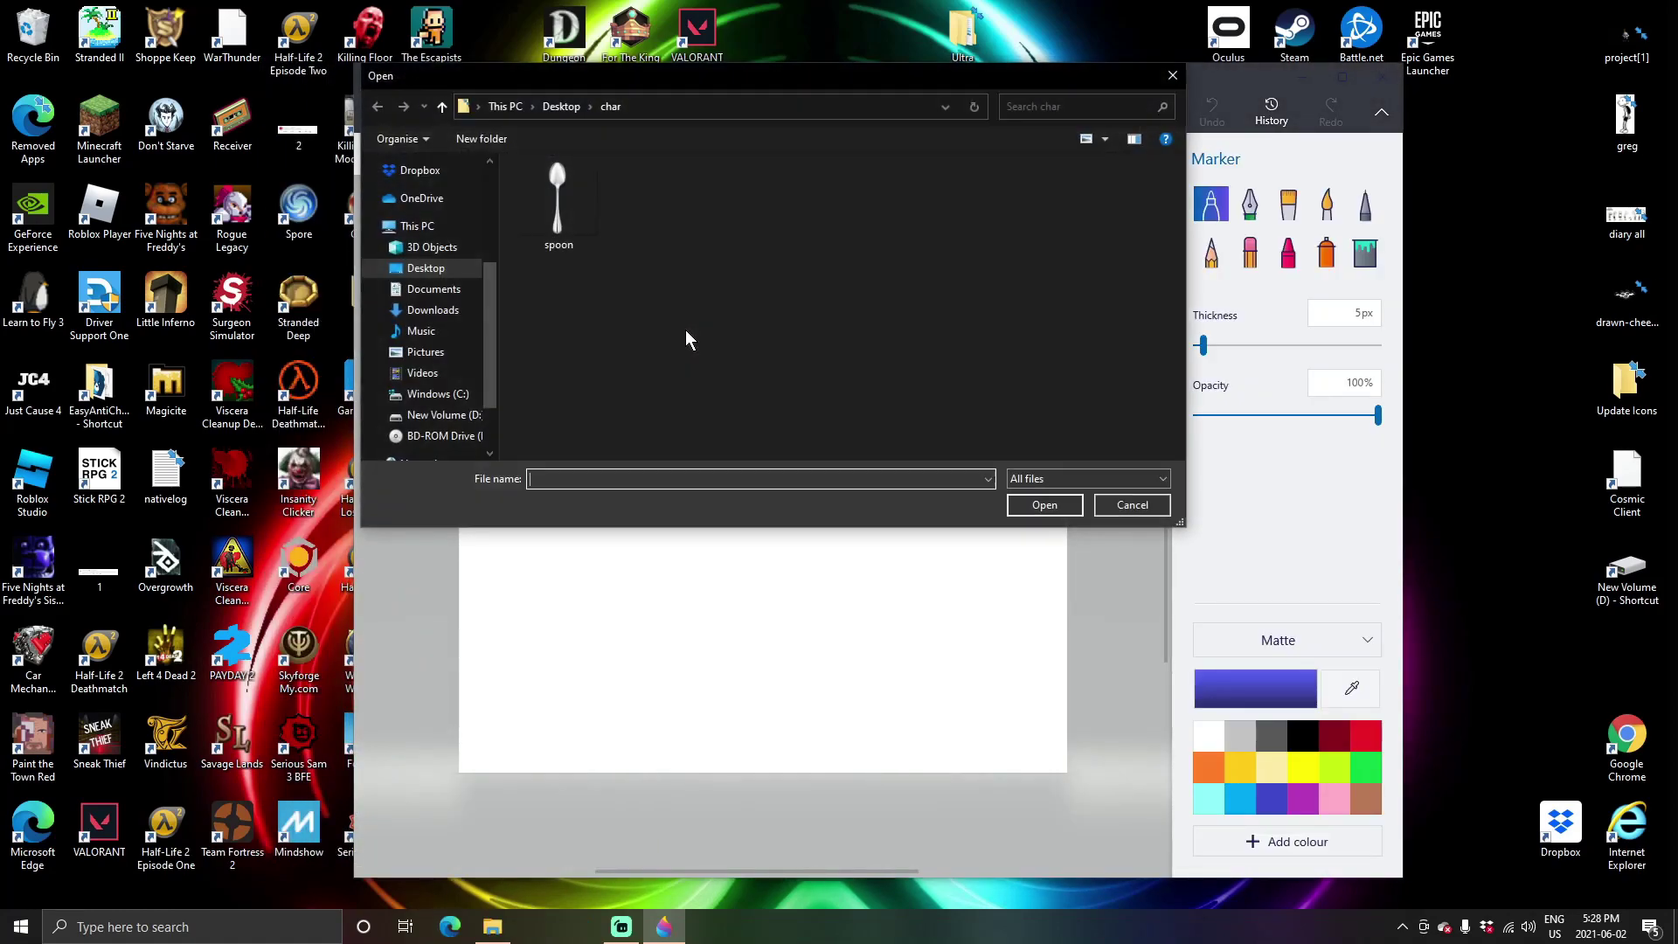
click(577, 208)
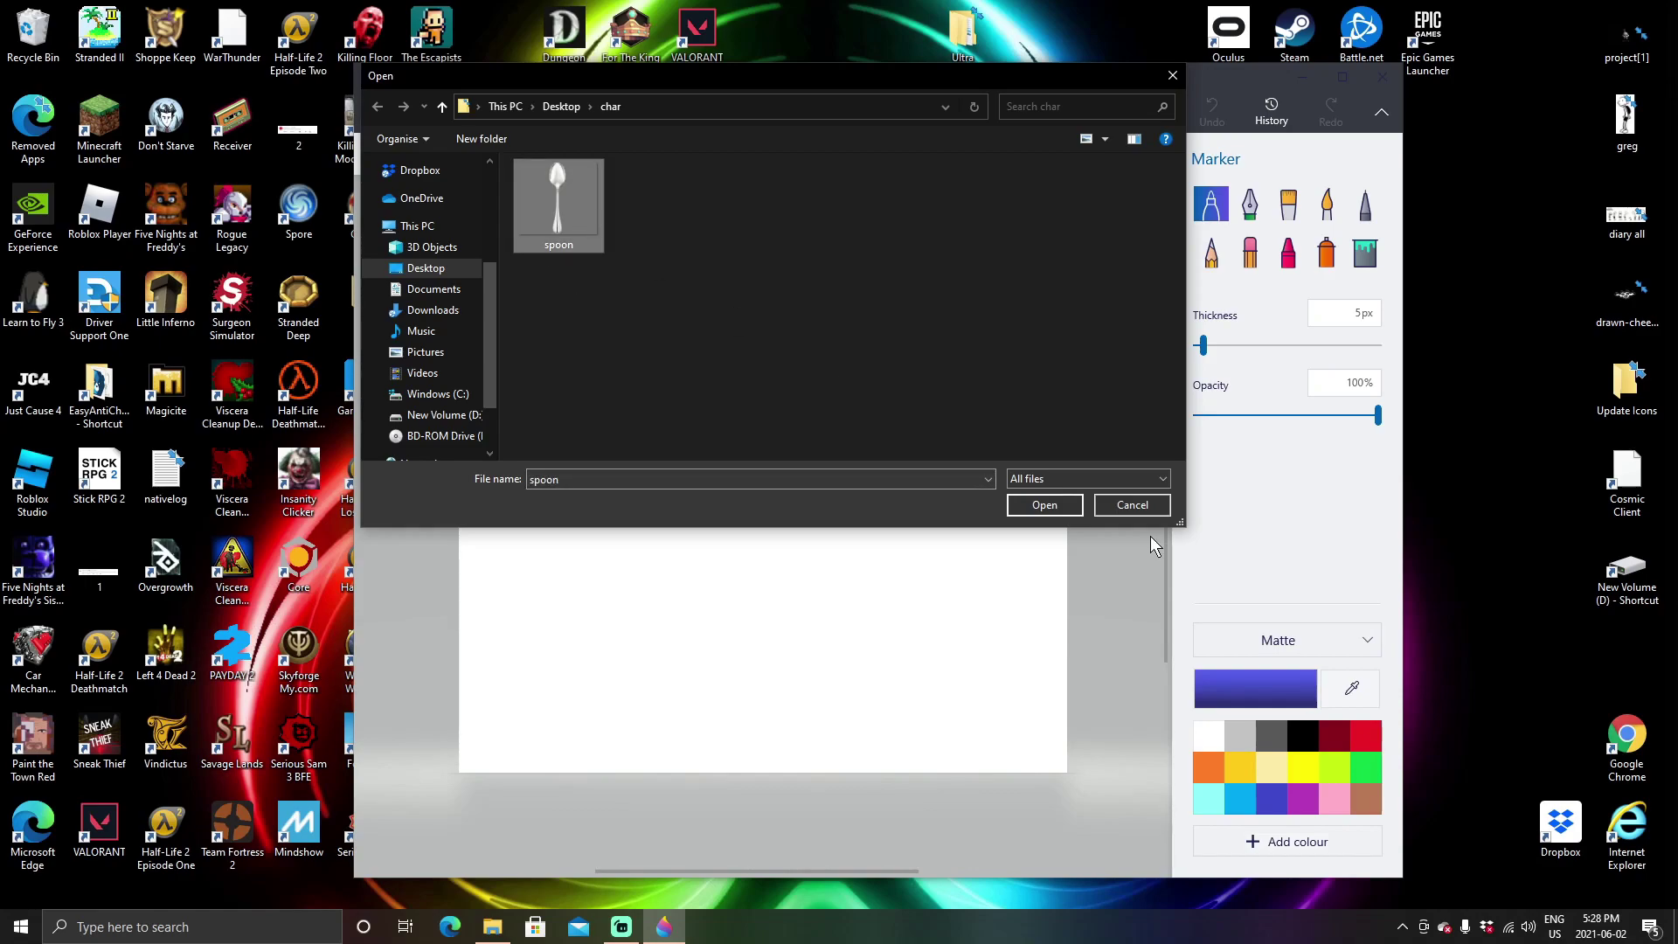
click(1044, 504)
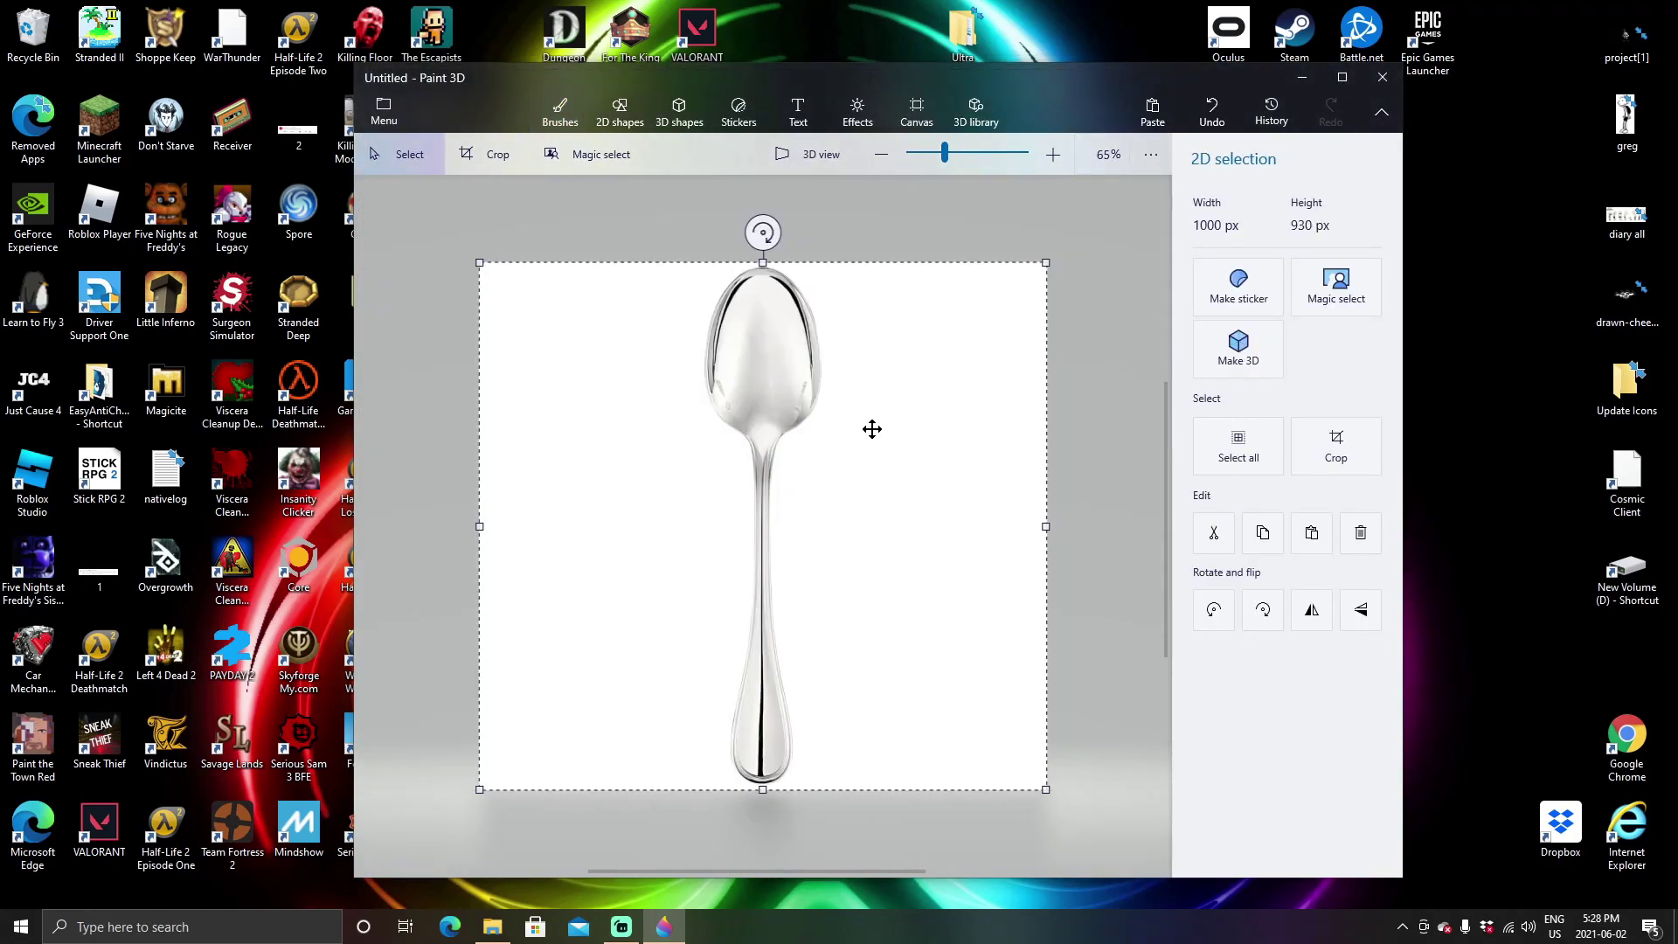
drag(872, 429, 902, 401)
drag(1074, 242, 1033, 299)
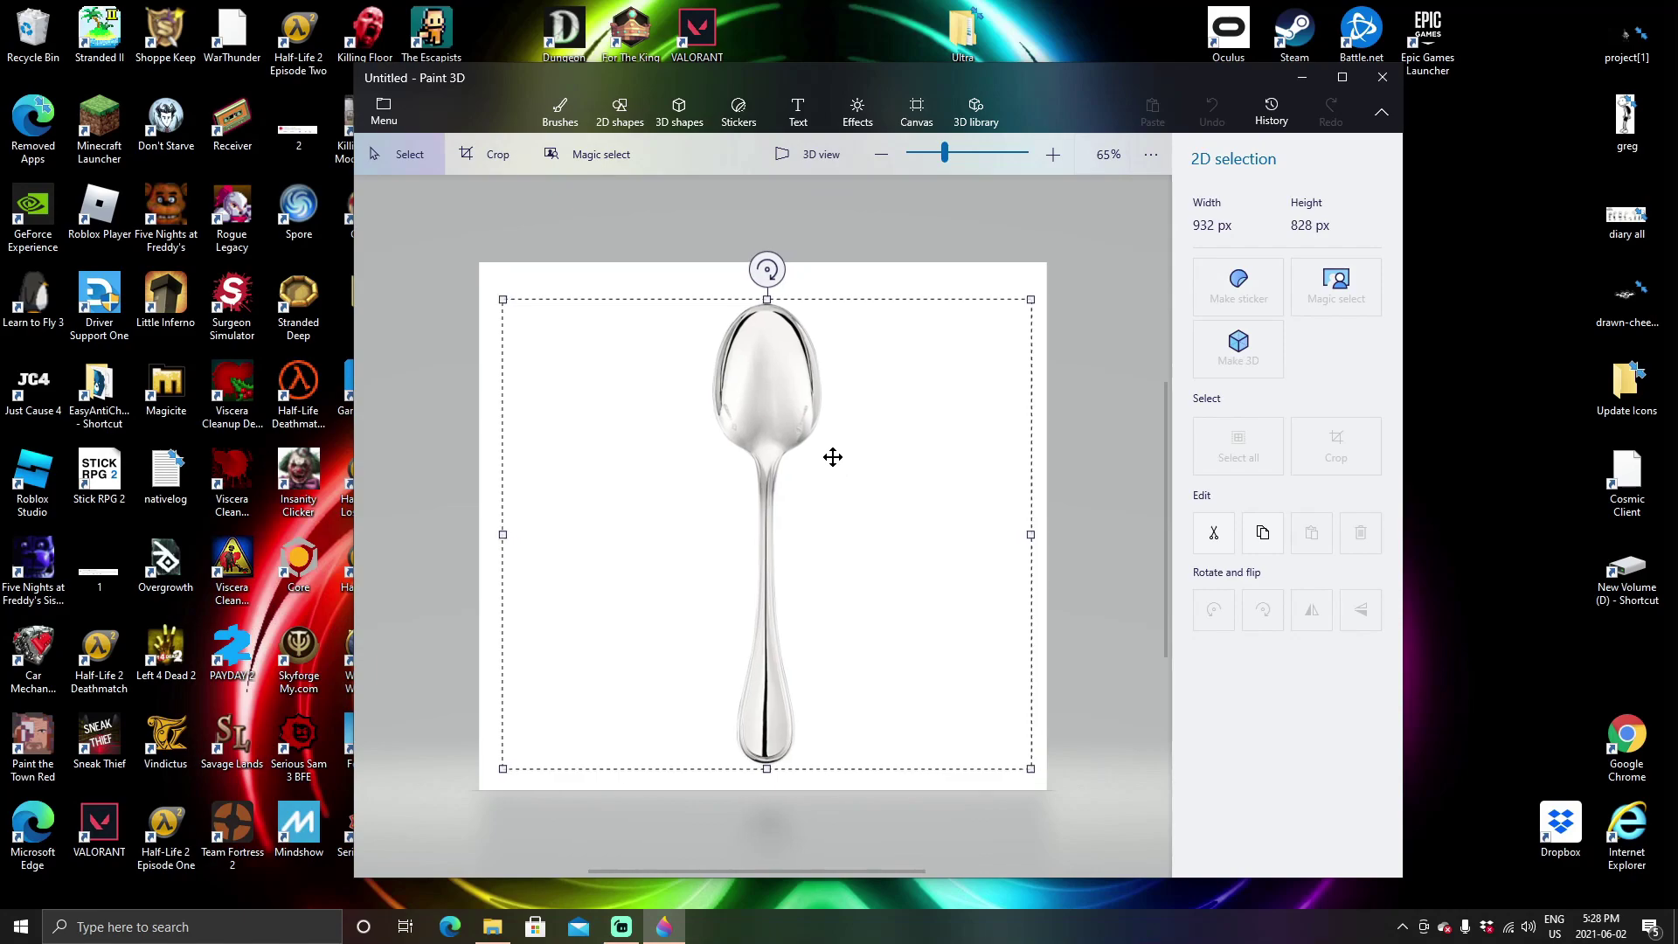
drag(832, 456, 817, 437)
Draw dark red Marker eyes, a smile, arms and feet on the spoon.
key(b)
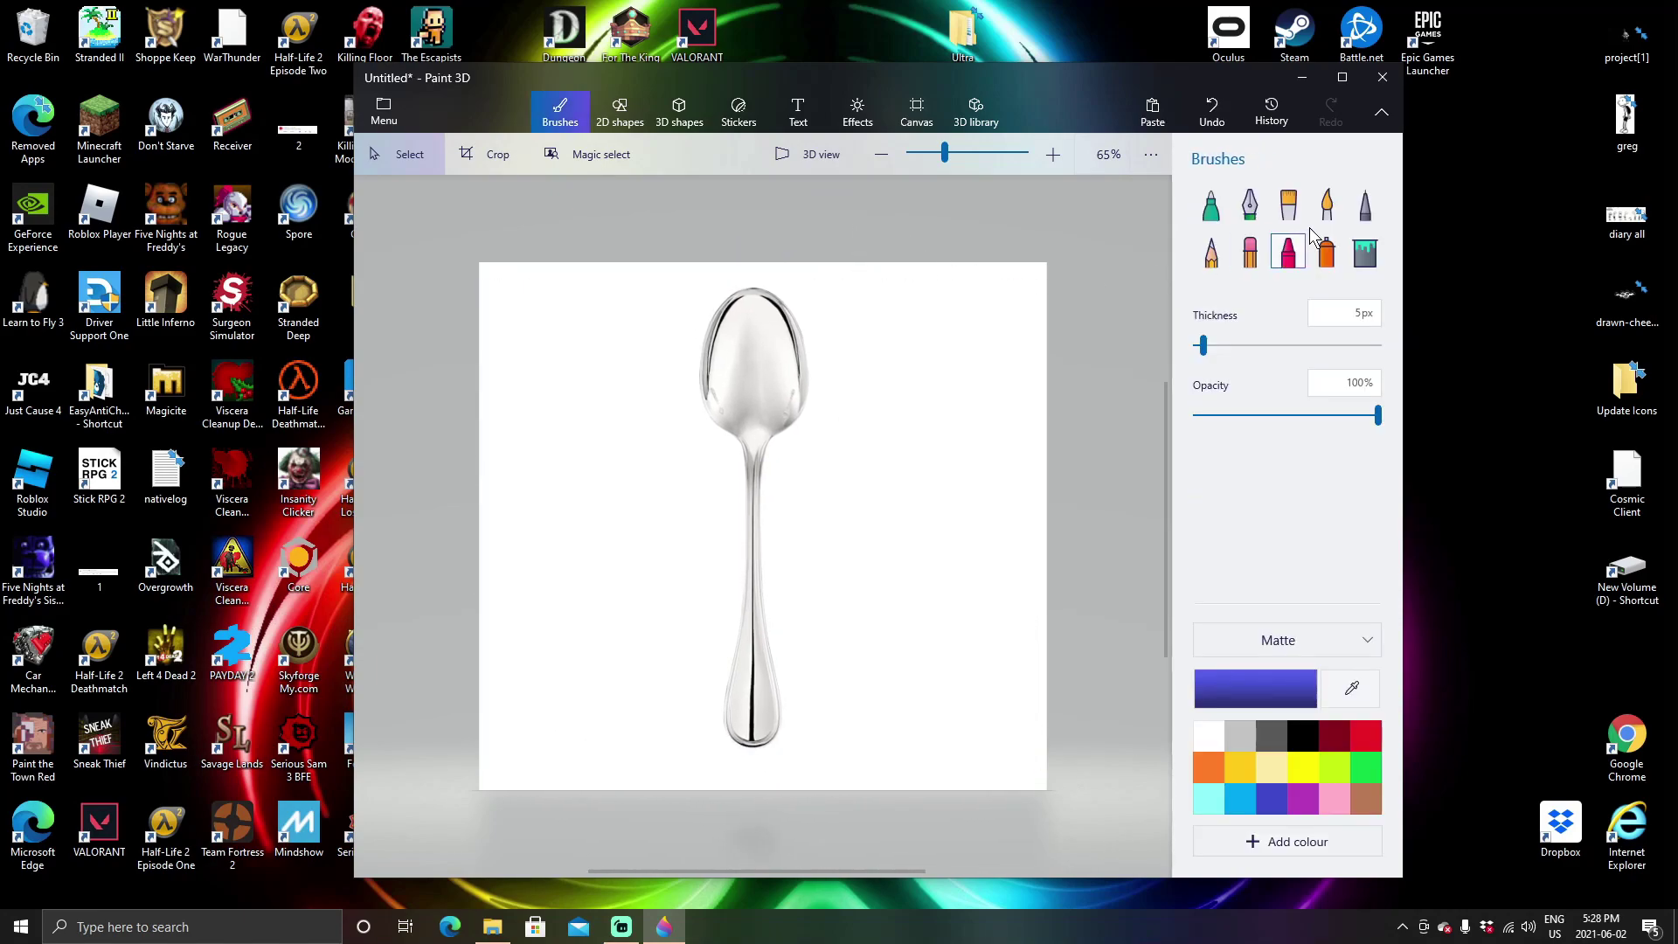
click(1210, 210)
click(1334, 736)
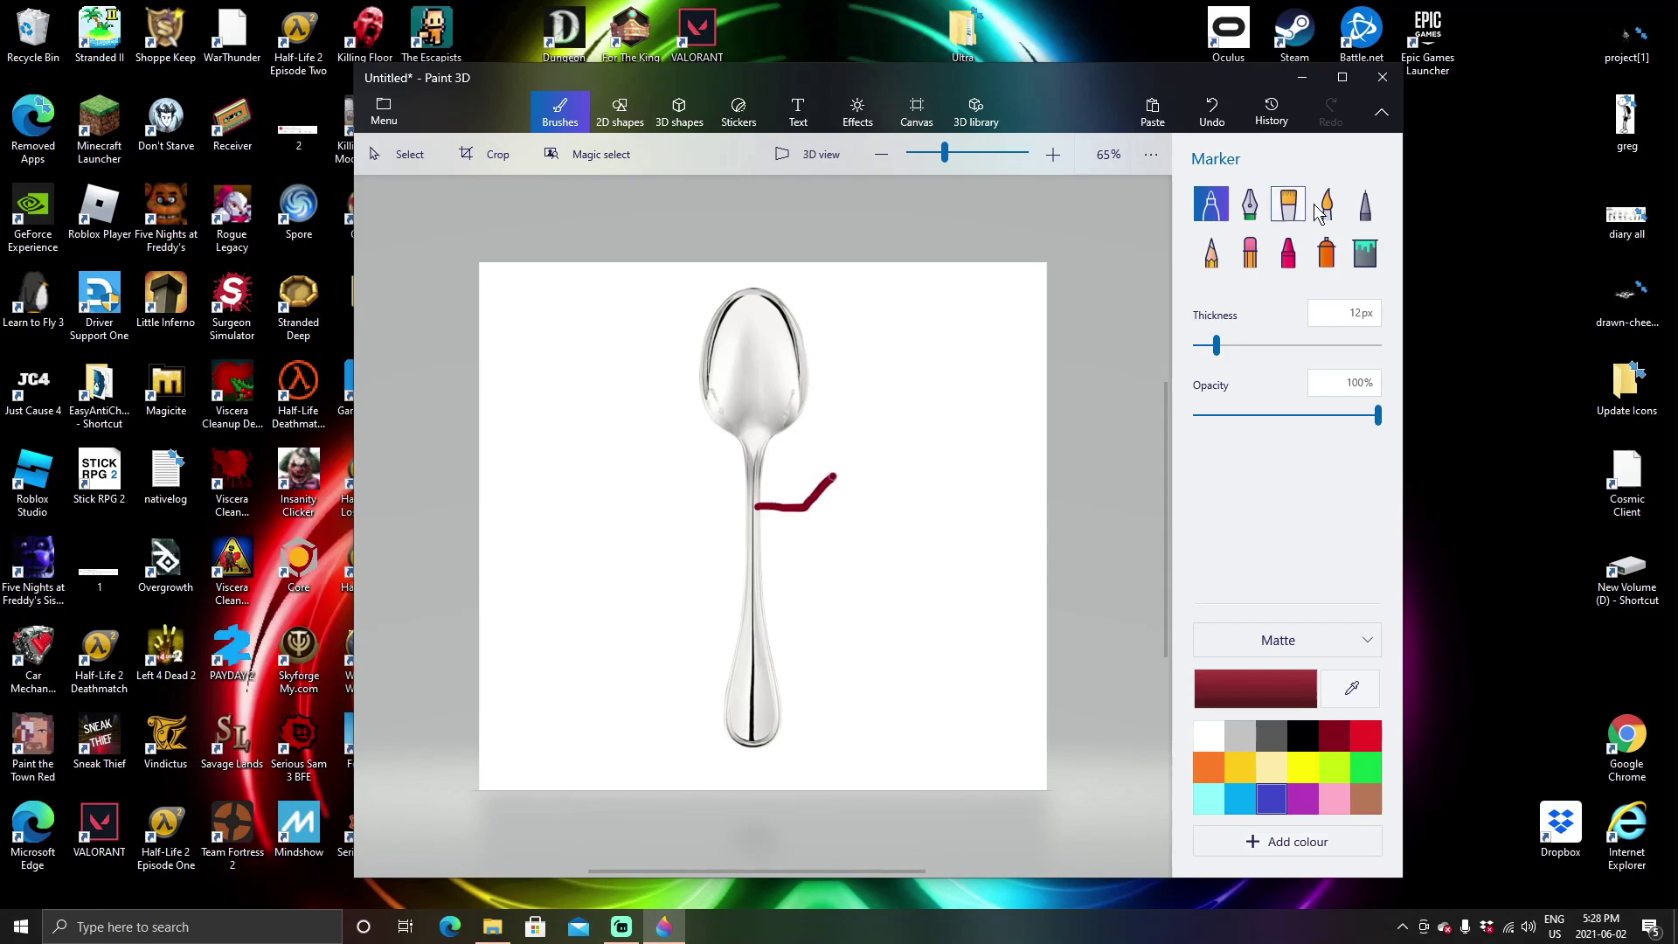
click(1211, 112)
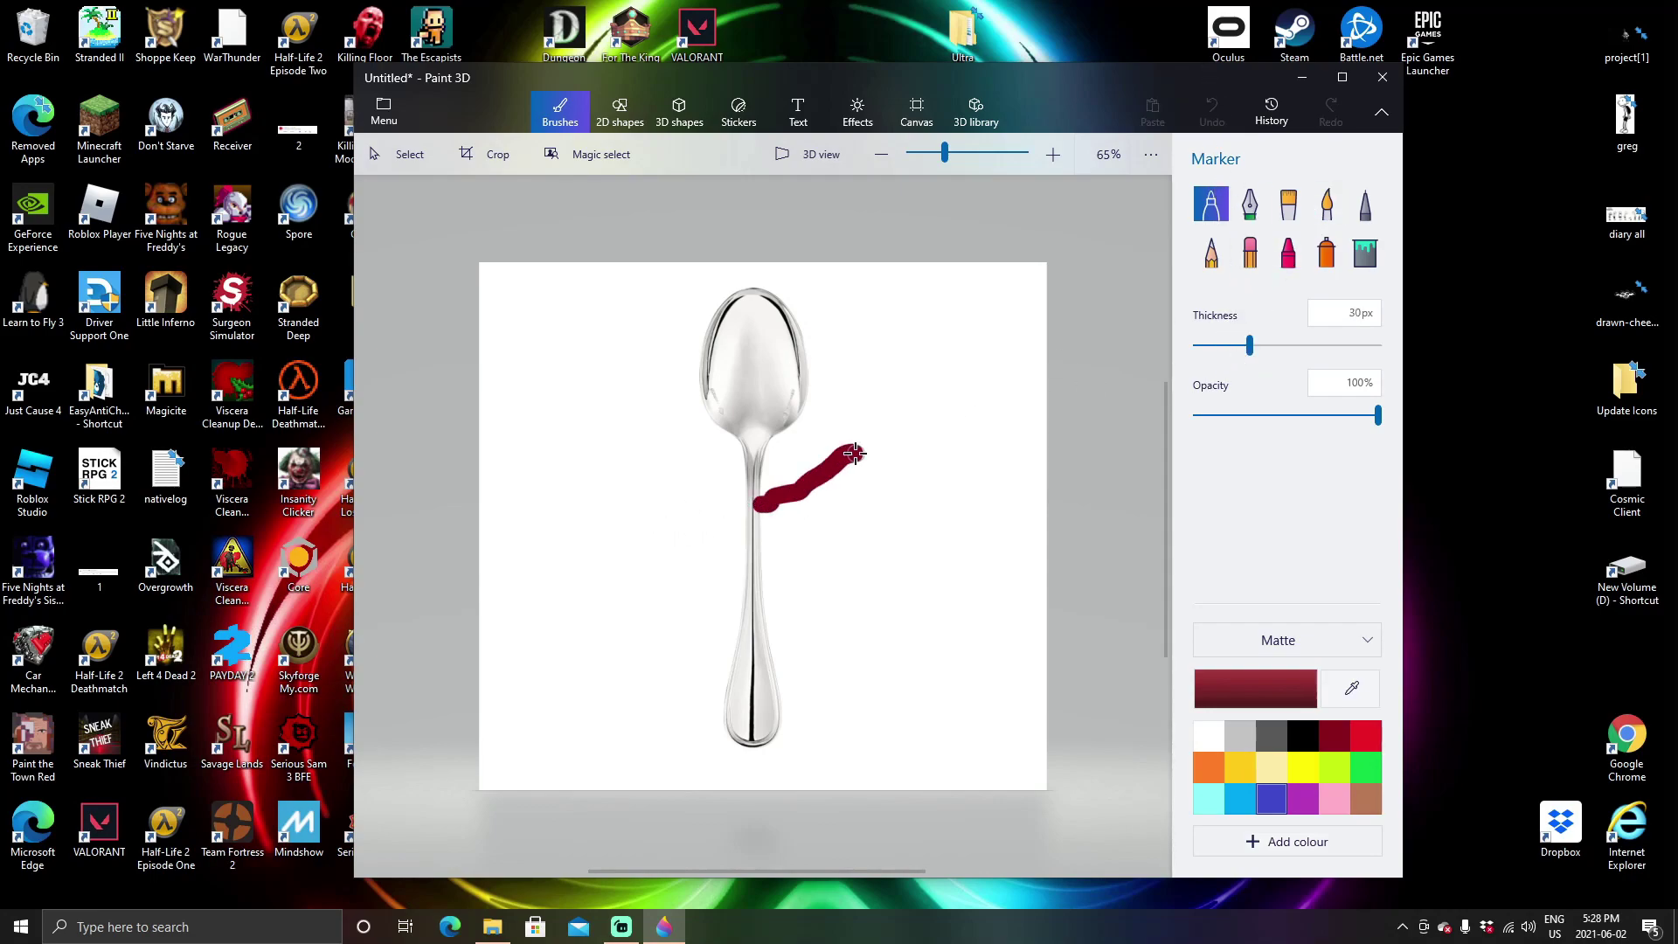
mouse_move(743, 726)
mouse_down()
mouse_move(673, 741)
mouse_move(812, 743)
mouse_up()
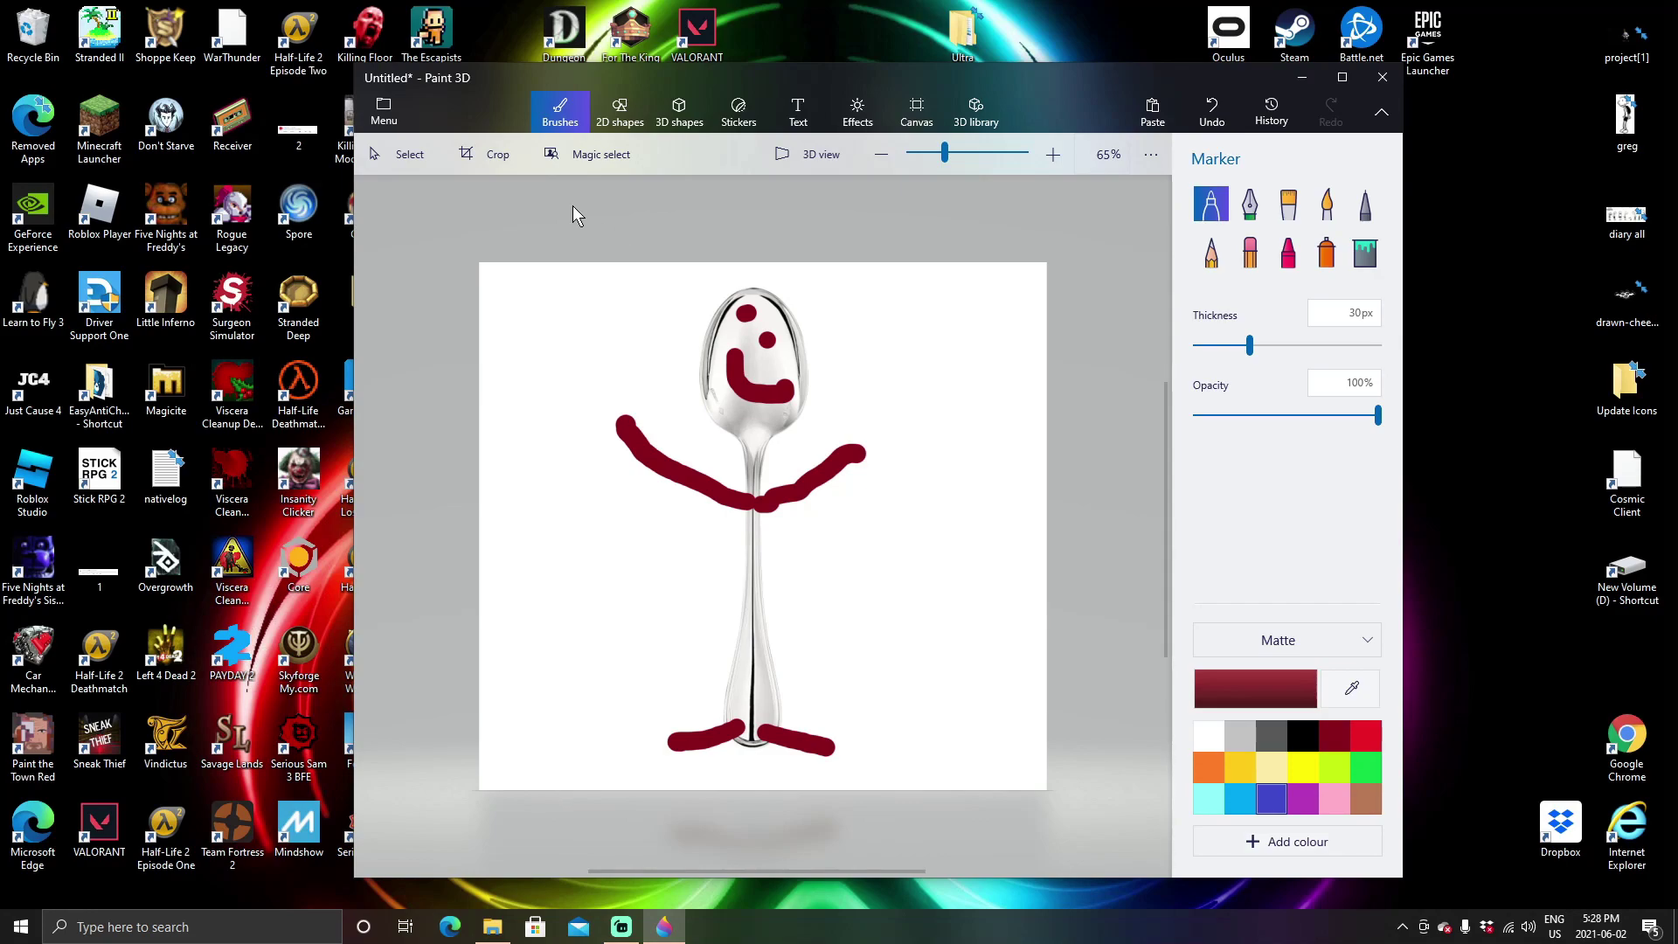
click(589, 158)
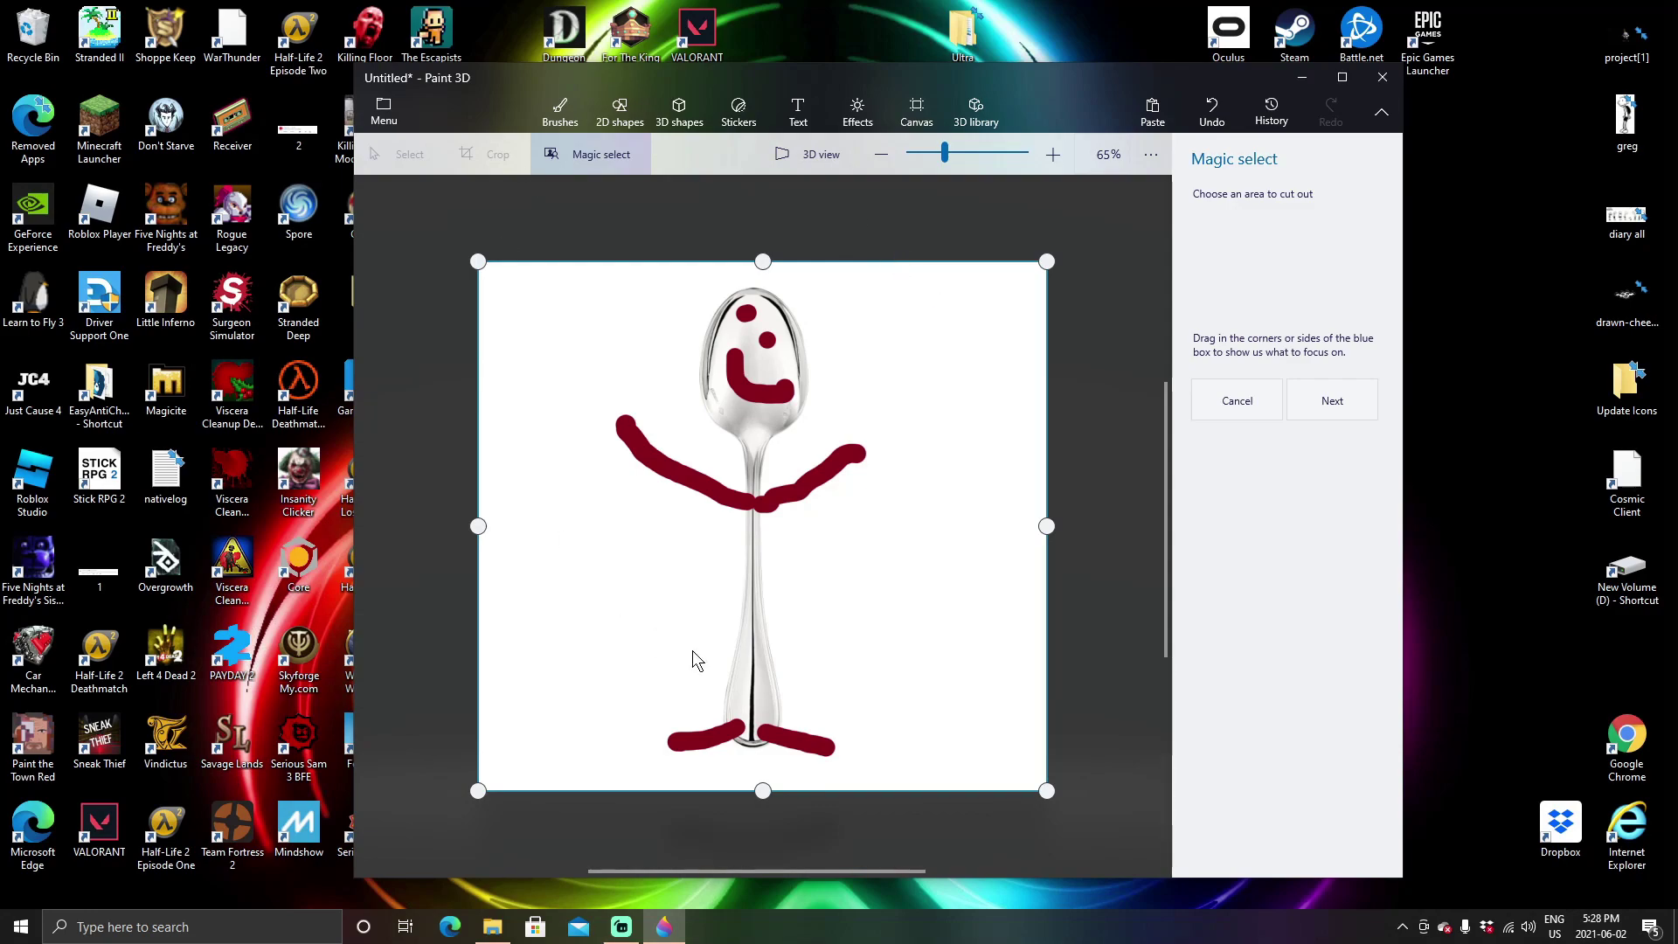
Cut out the spoon figure with Magic select, adding its handle, and move it to the upper right.
click(1297, 411)
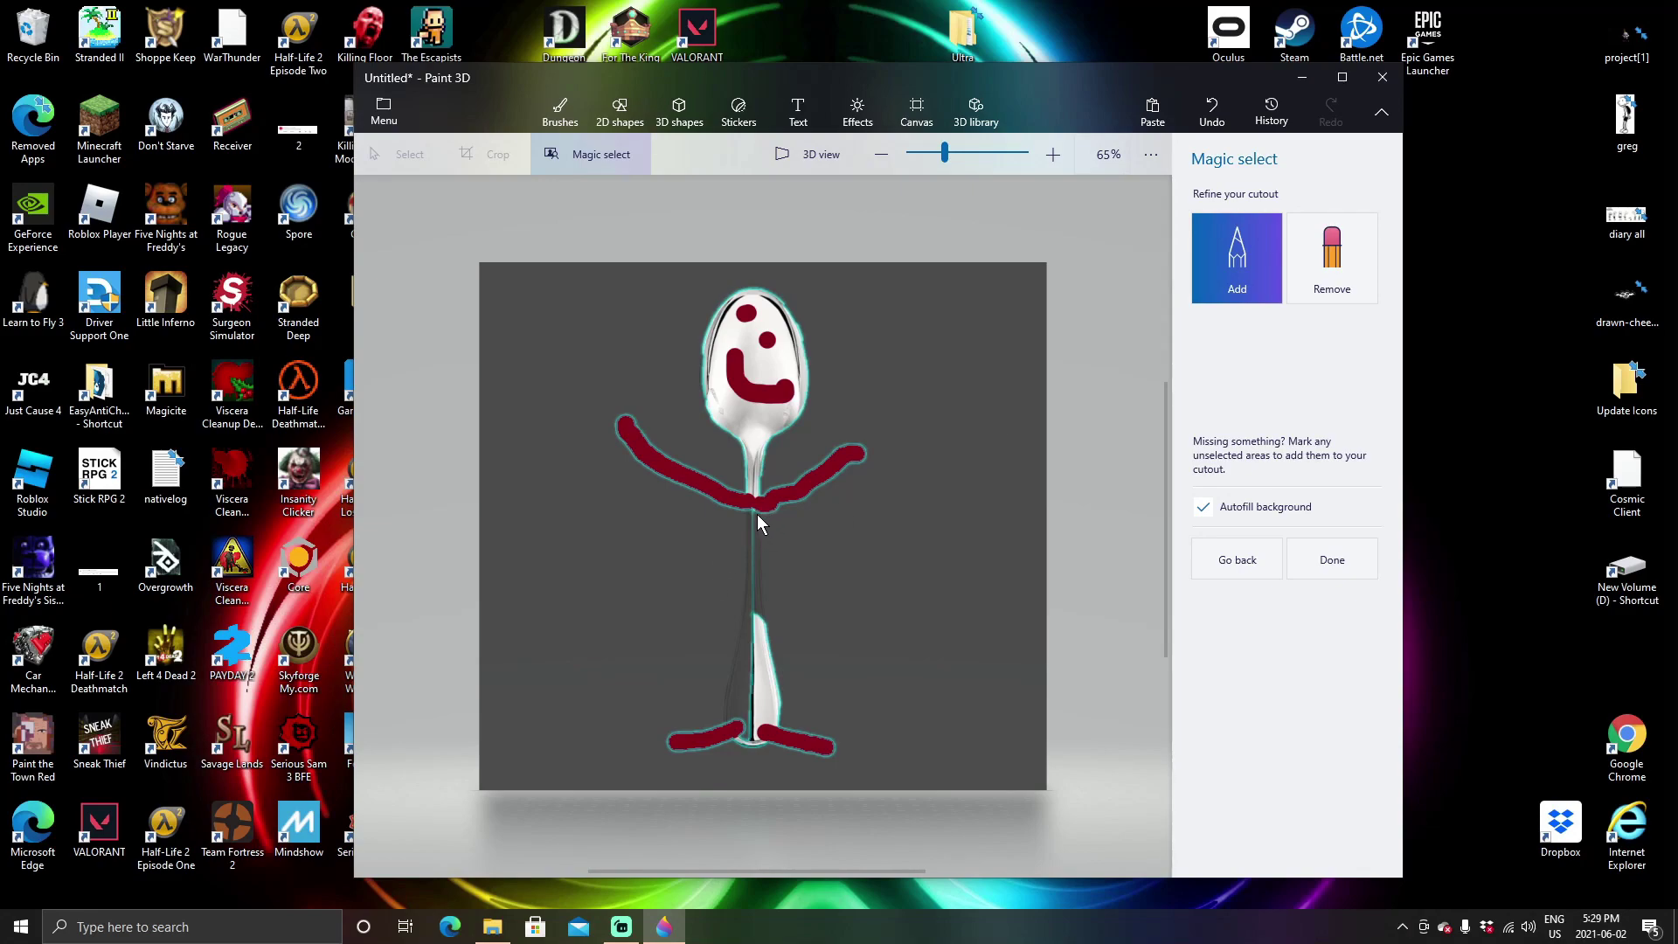
drag(762, 611, 763, 617)
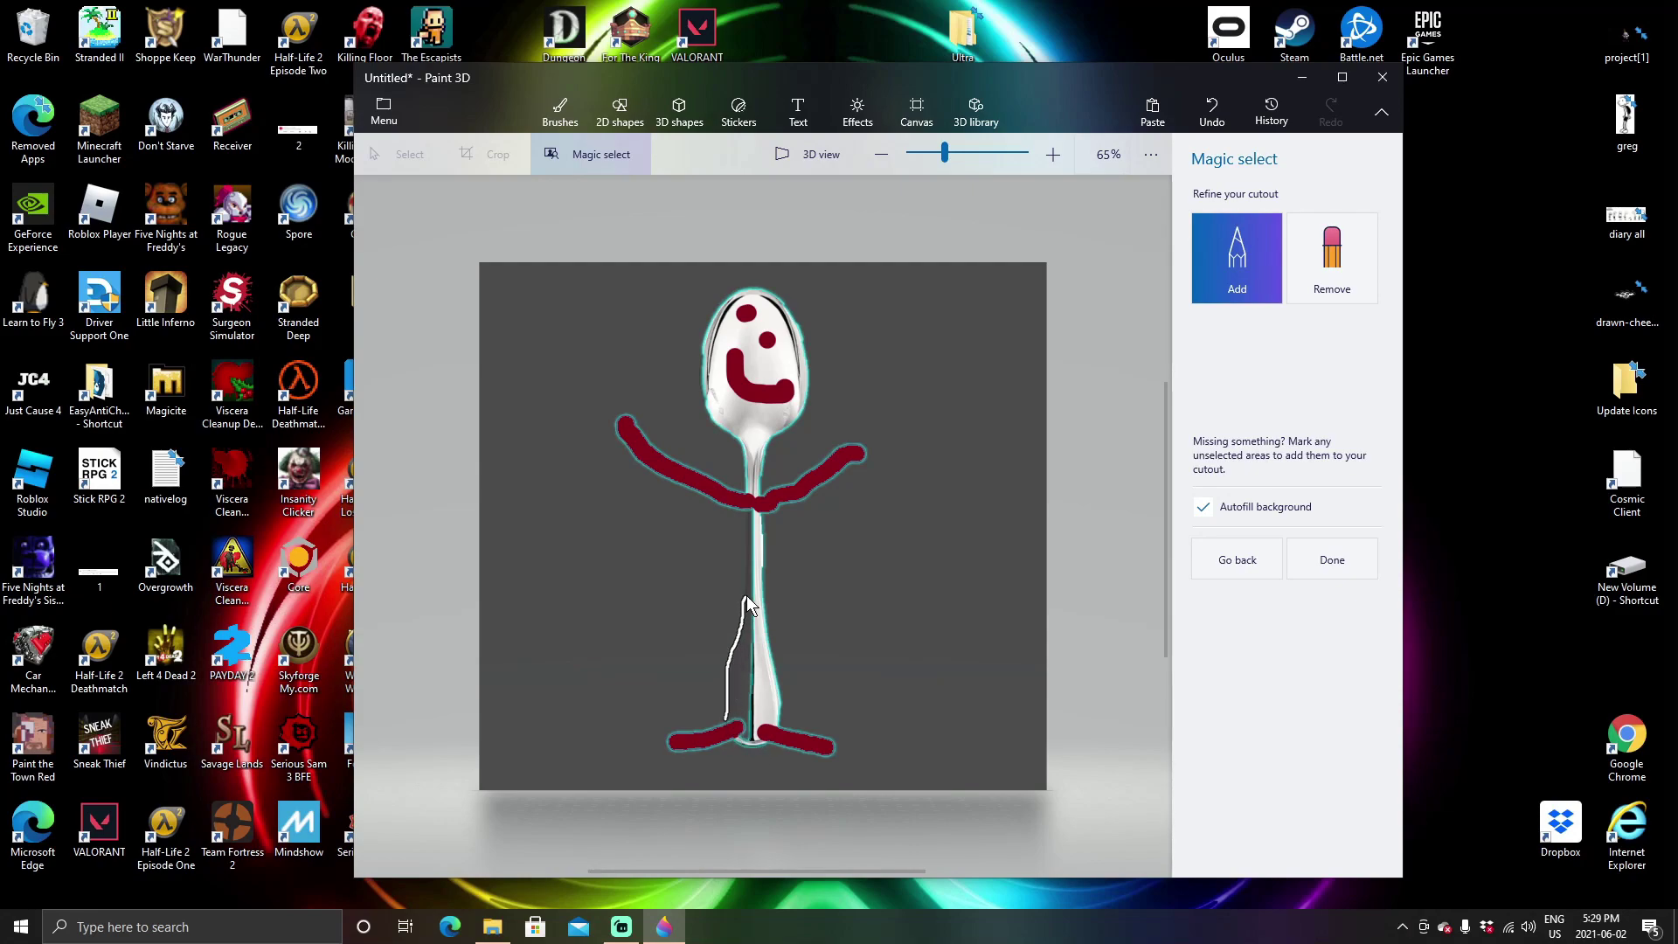
drag(753, 525, 755, 529)
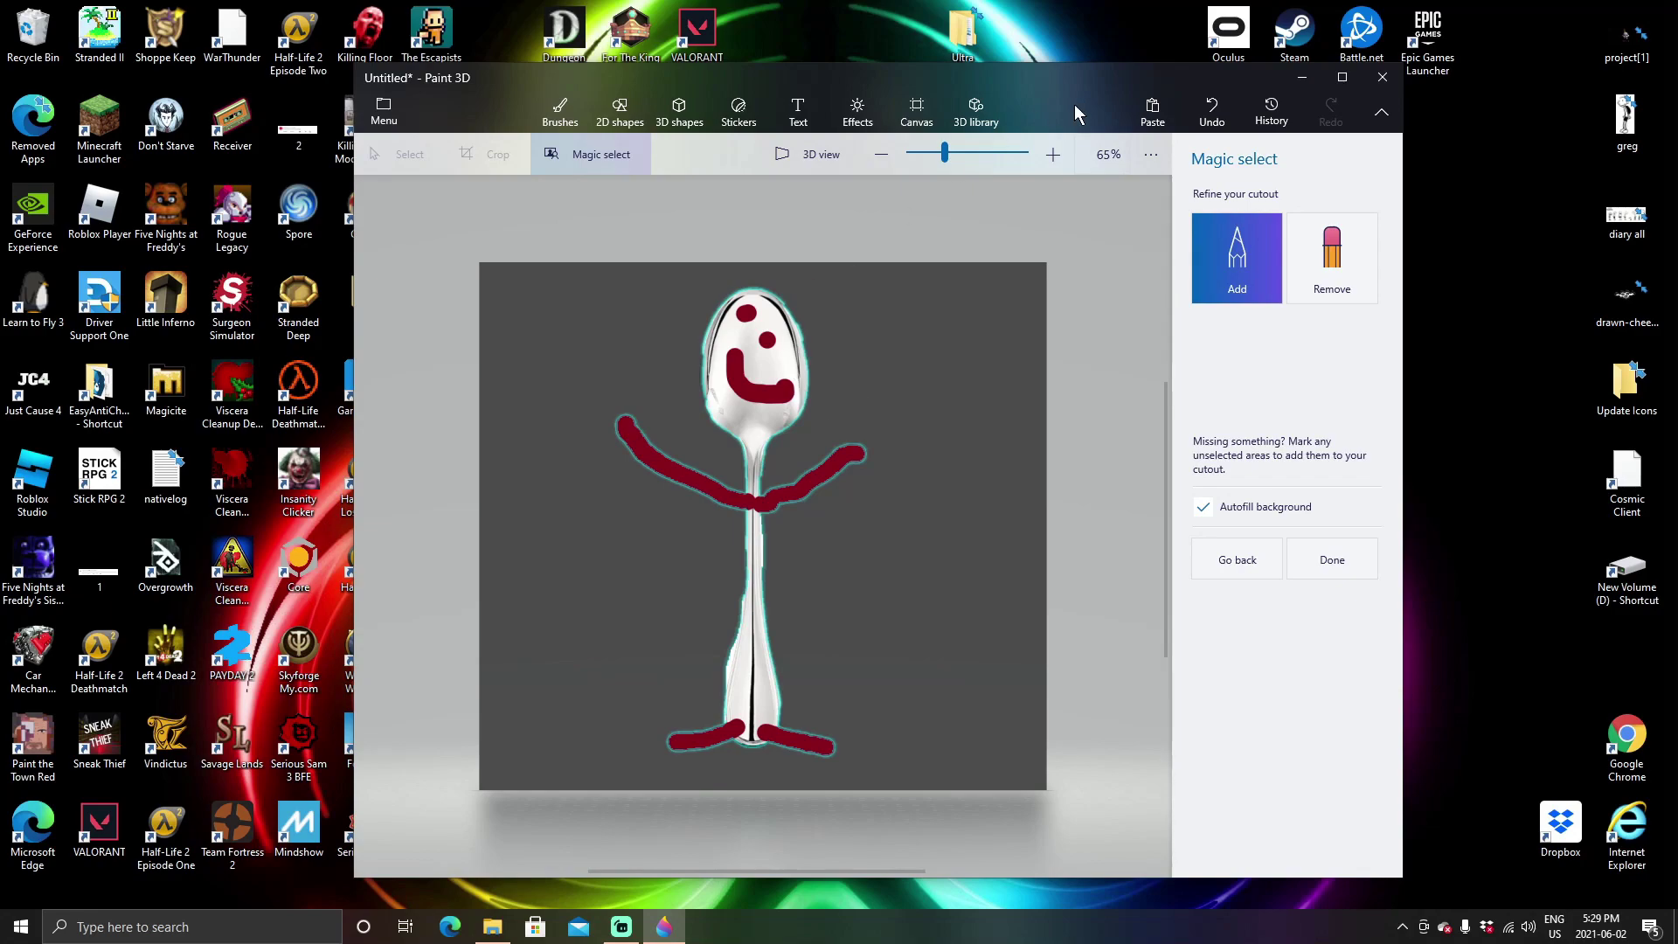
mouse_move(945, 156)
mouse_down()
mouse_move(989, 153)
mouse_move(952, 155)
mouse_up()
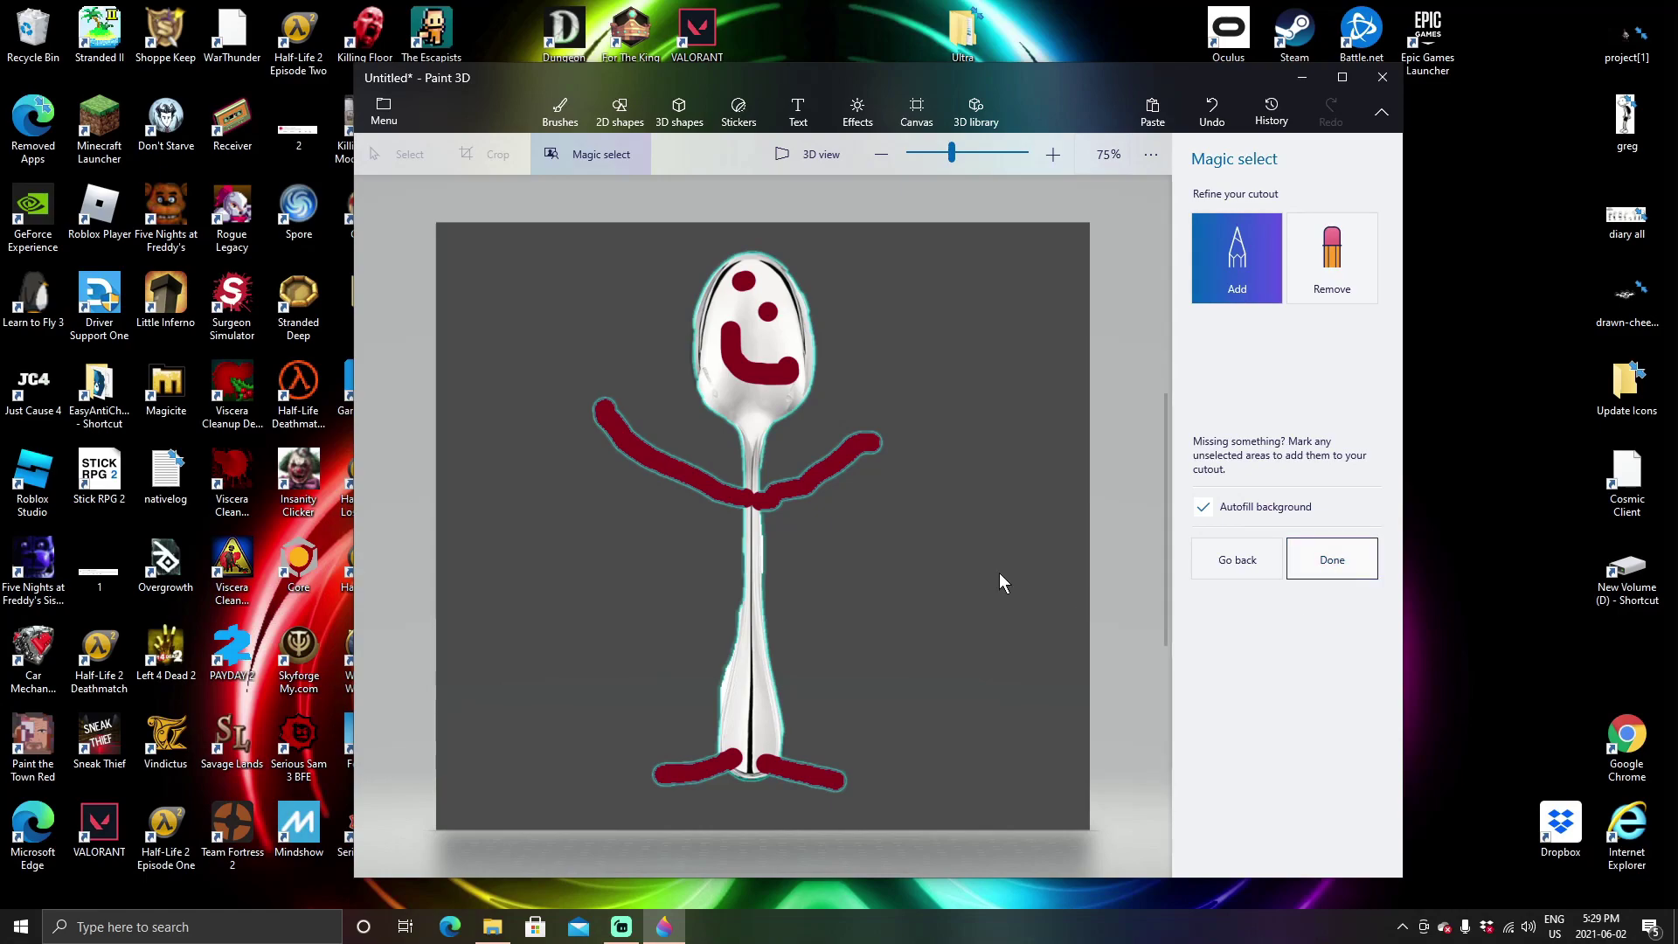
click(1332, 559)
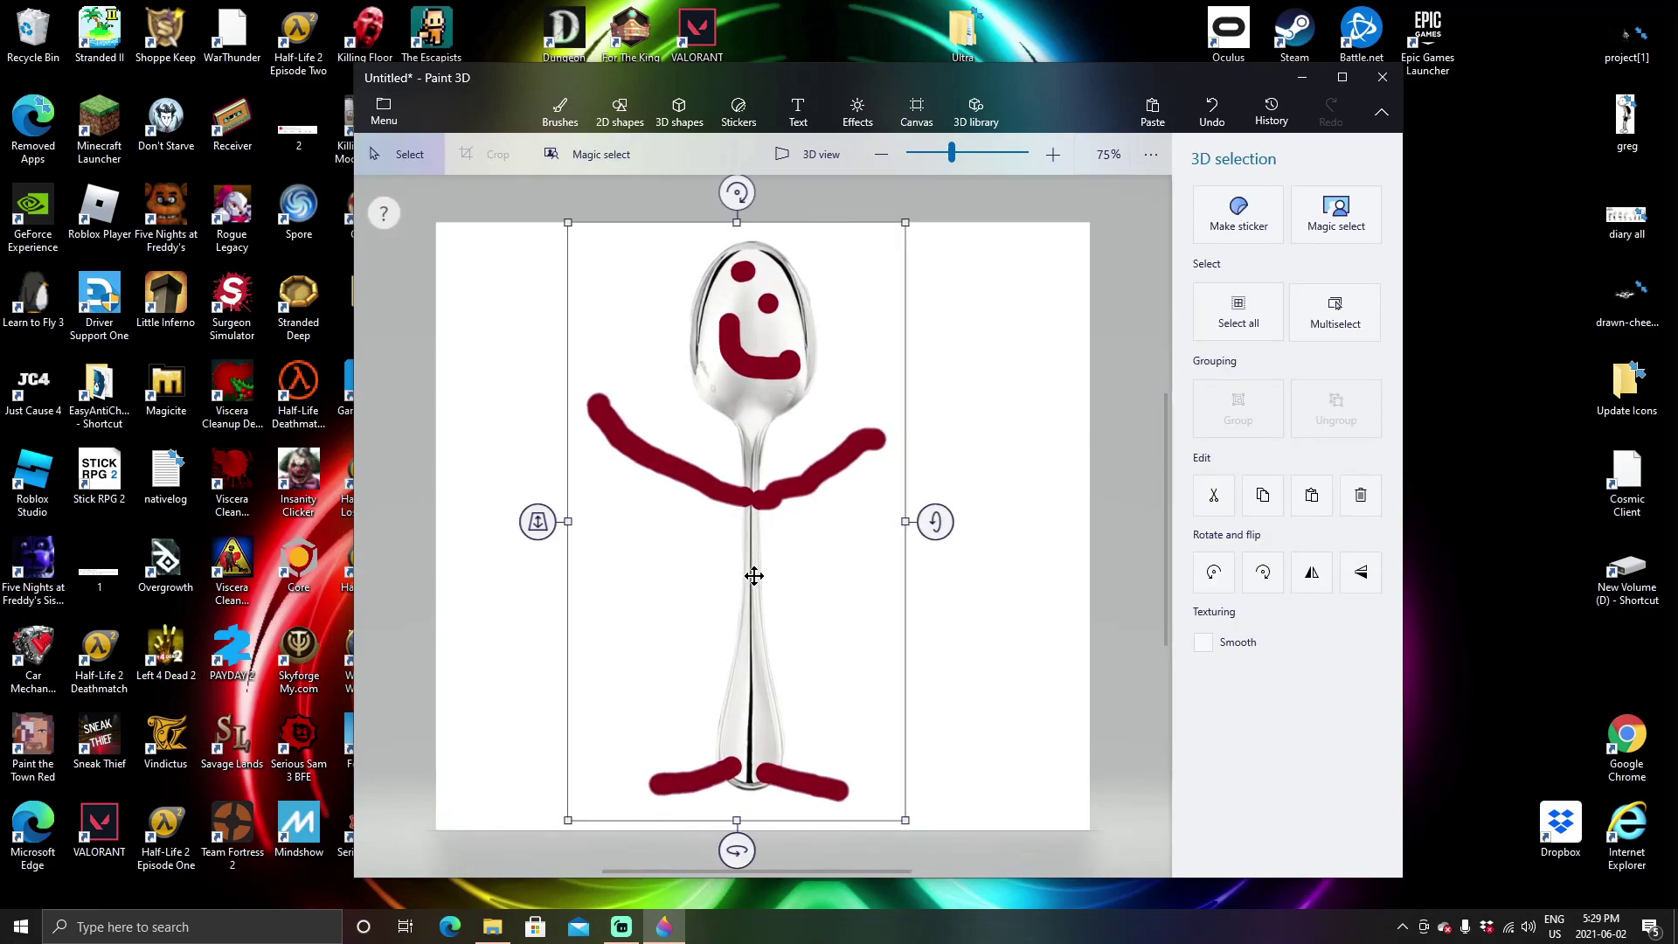
drag(754, 575, 1144, 416)
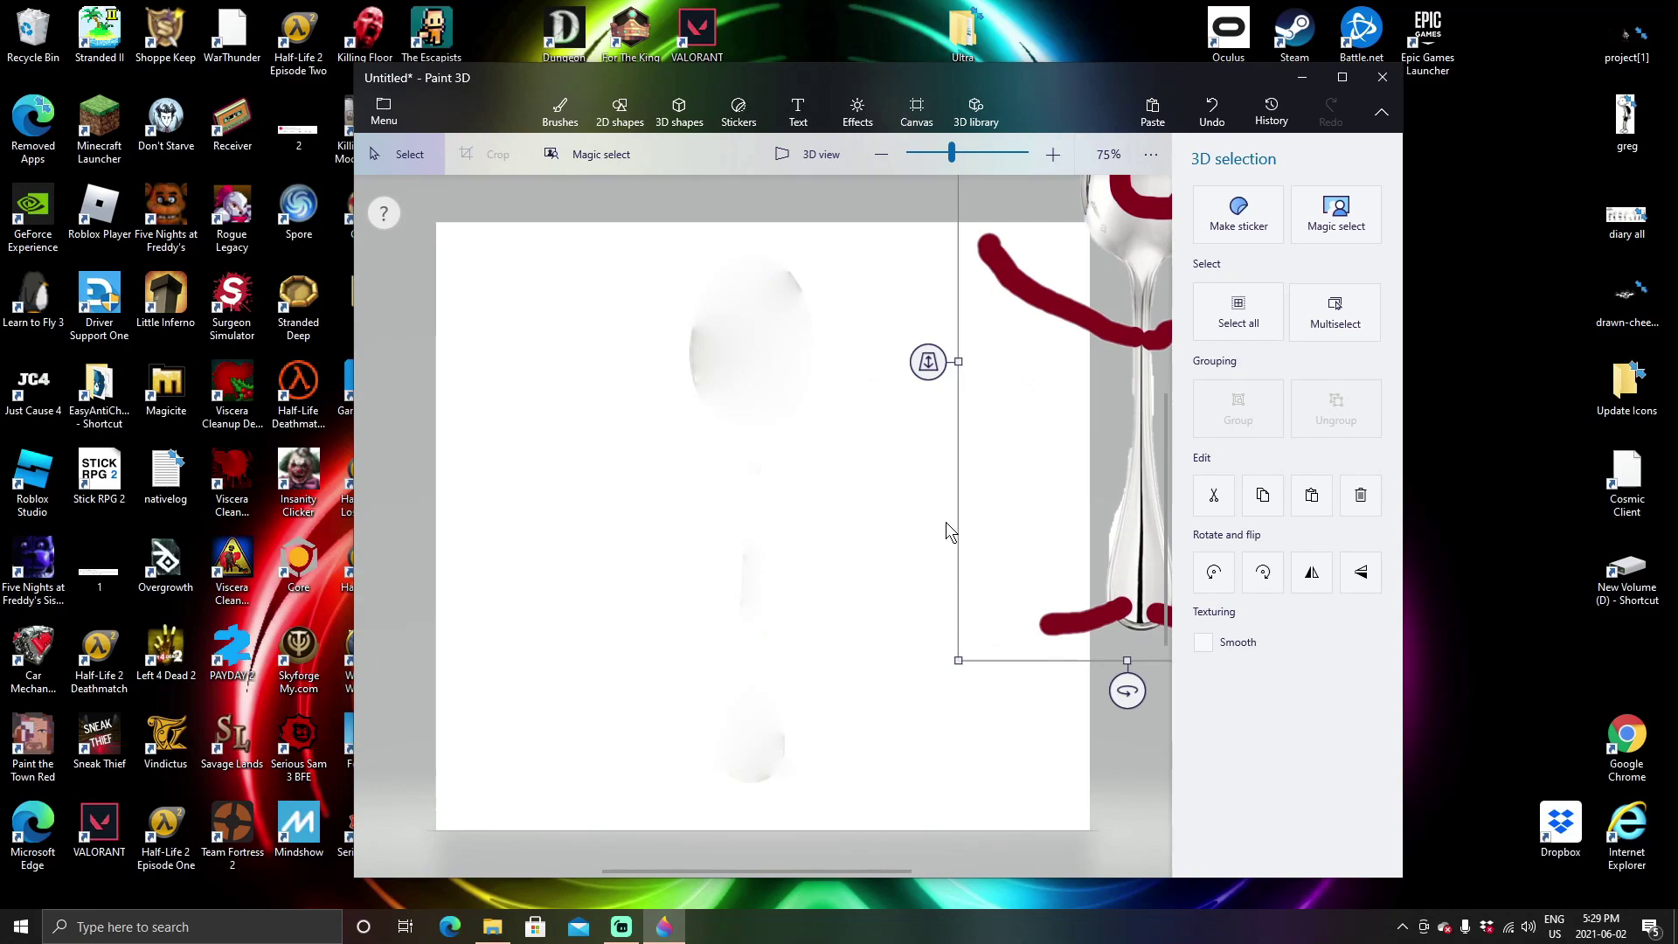
Zoom out and move the cut-out spoon figure away from the canvas.
drag(958, 164, 929, 162)
drag(893, 426, 1052, 359)
click(763, 616)
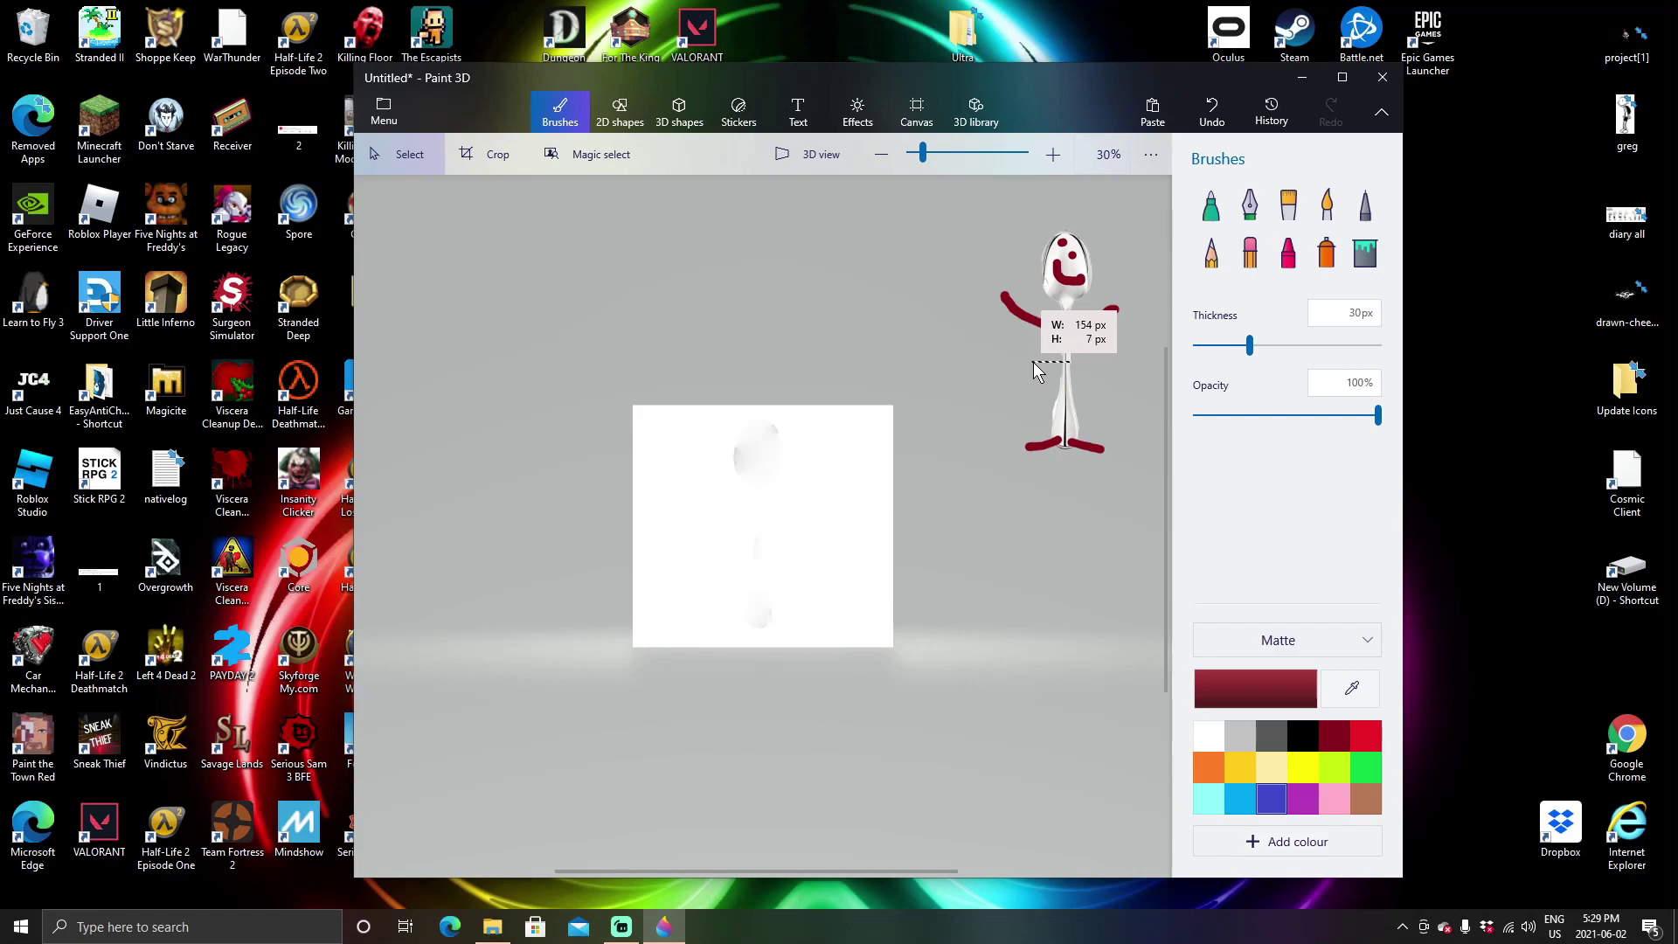
click(1065, 373)
drag(1060, 364, 966, 391)
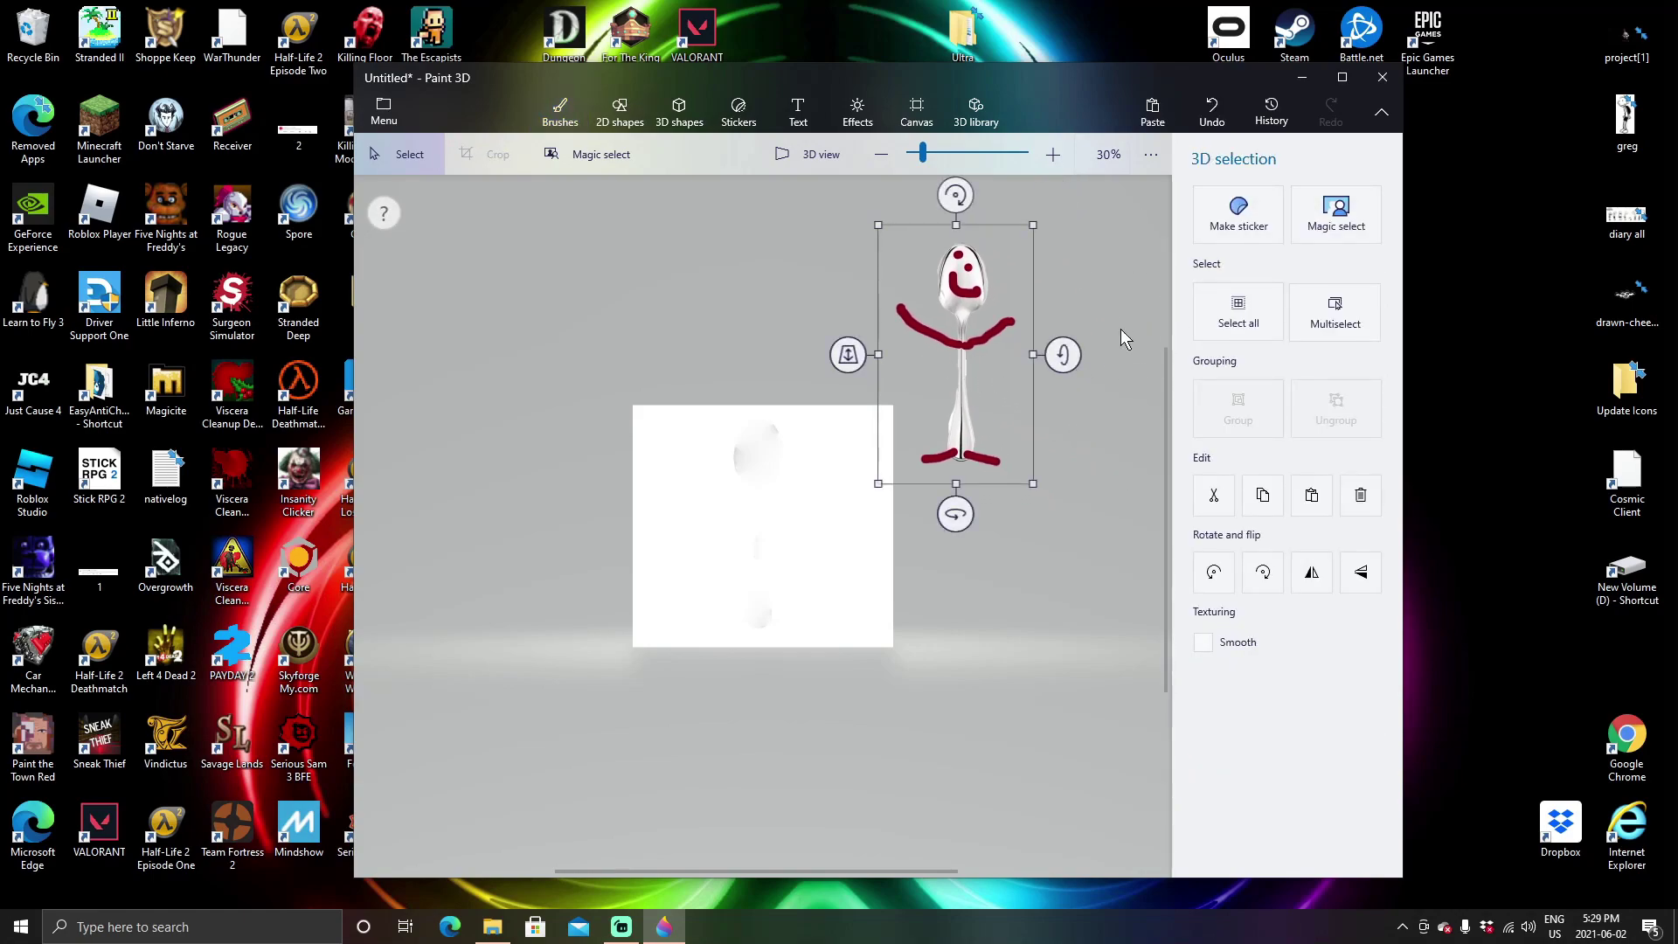
Delete the leftover smudges from the canvas and move the figure back onto its centre.
click(1237, 324)
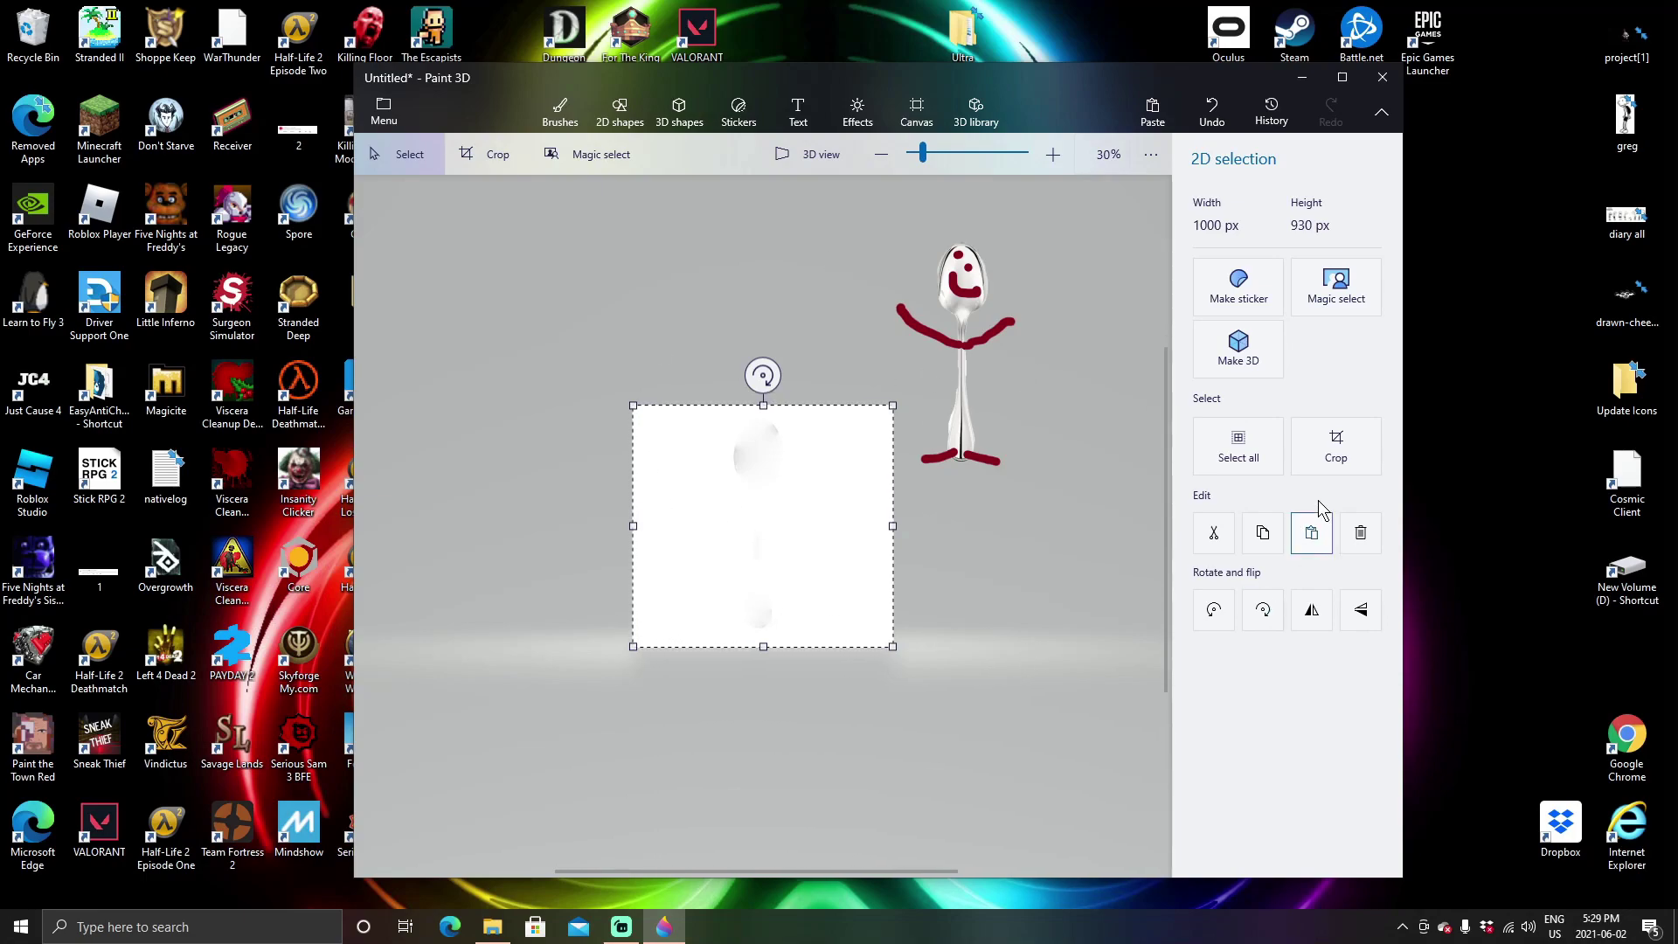
right_click(837, 461)
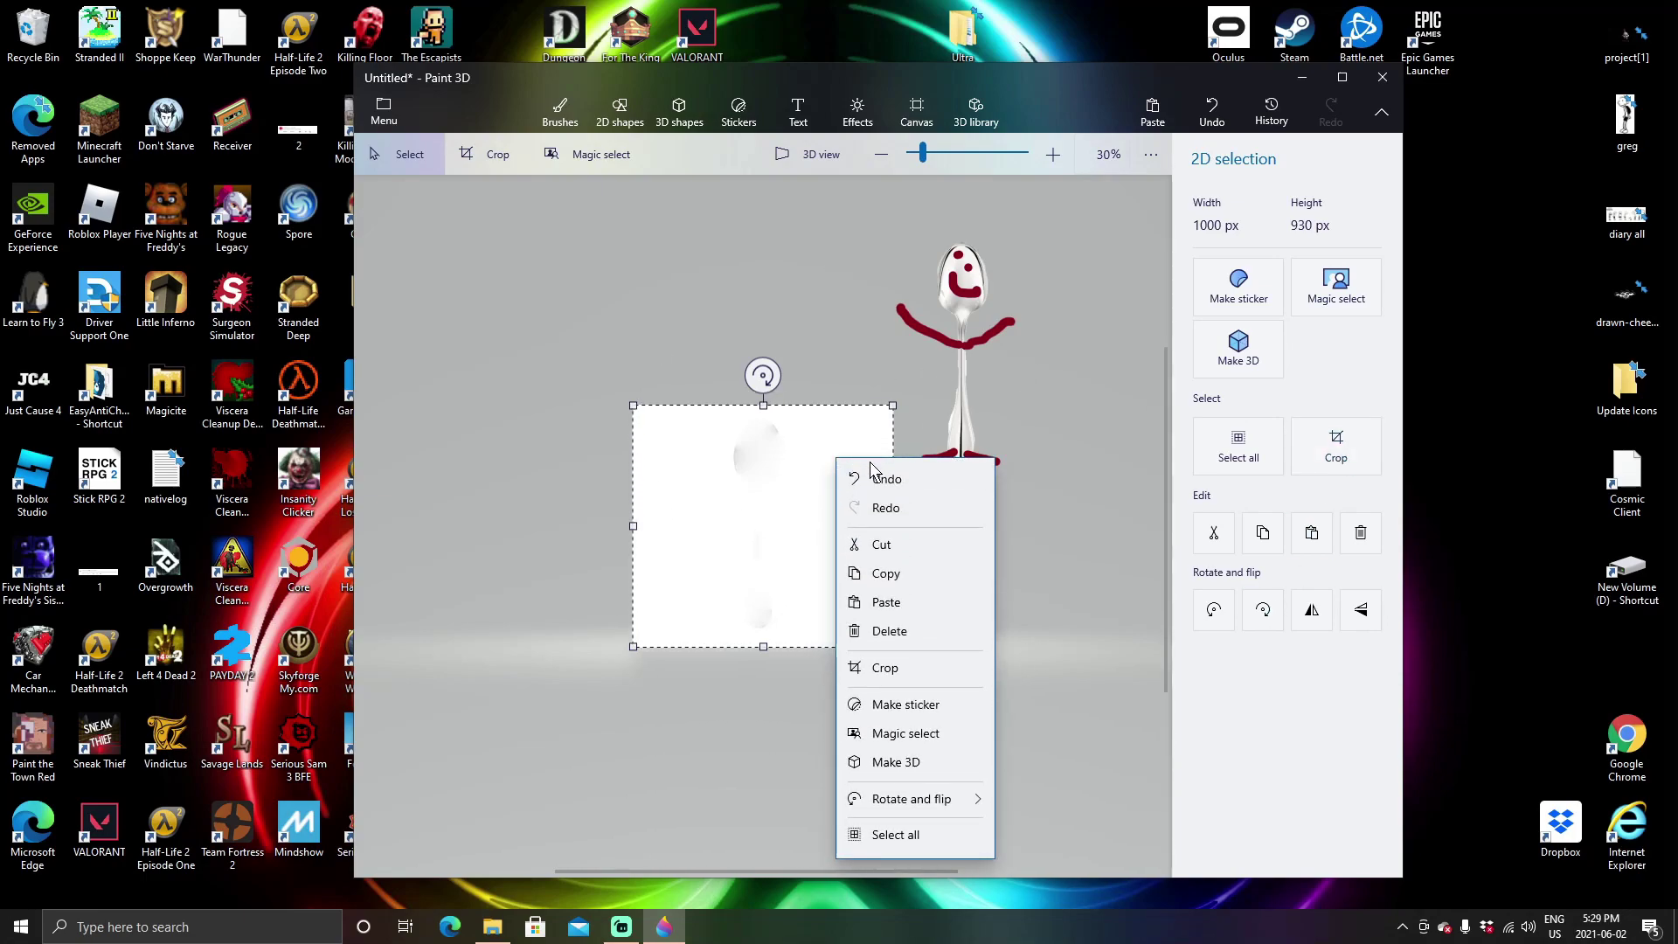
click(884, 632)
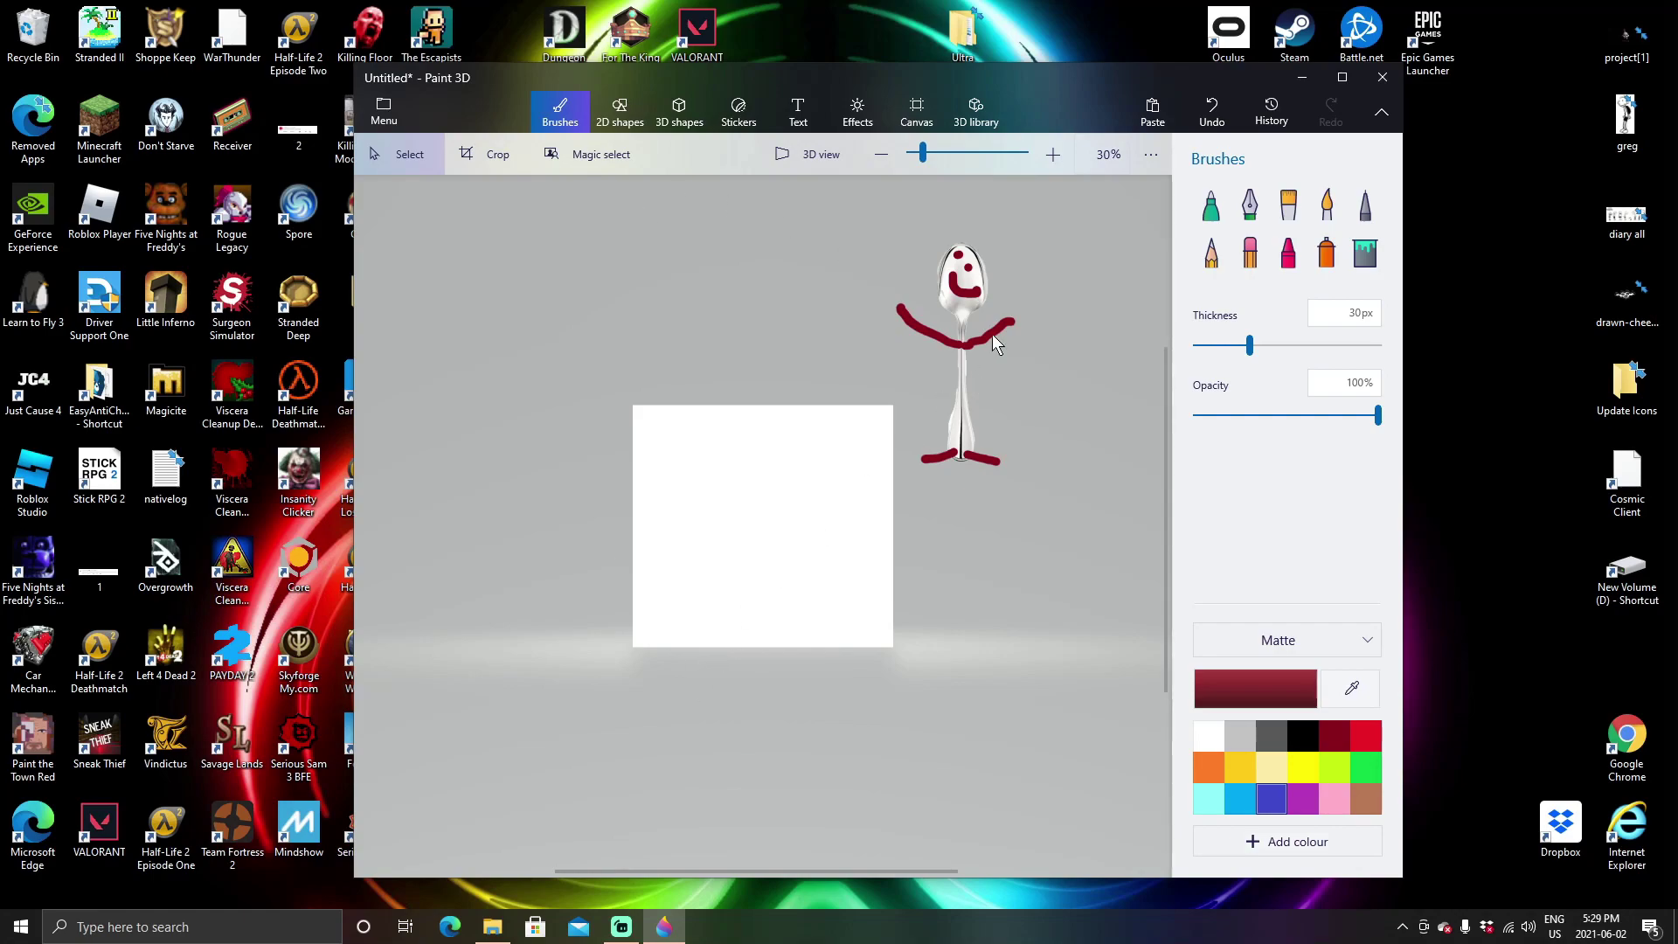
click(949, 346)
drag(961, 351, 768, 522)
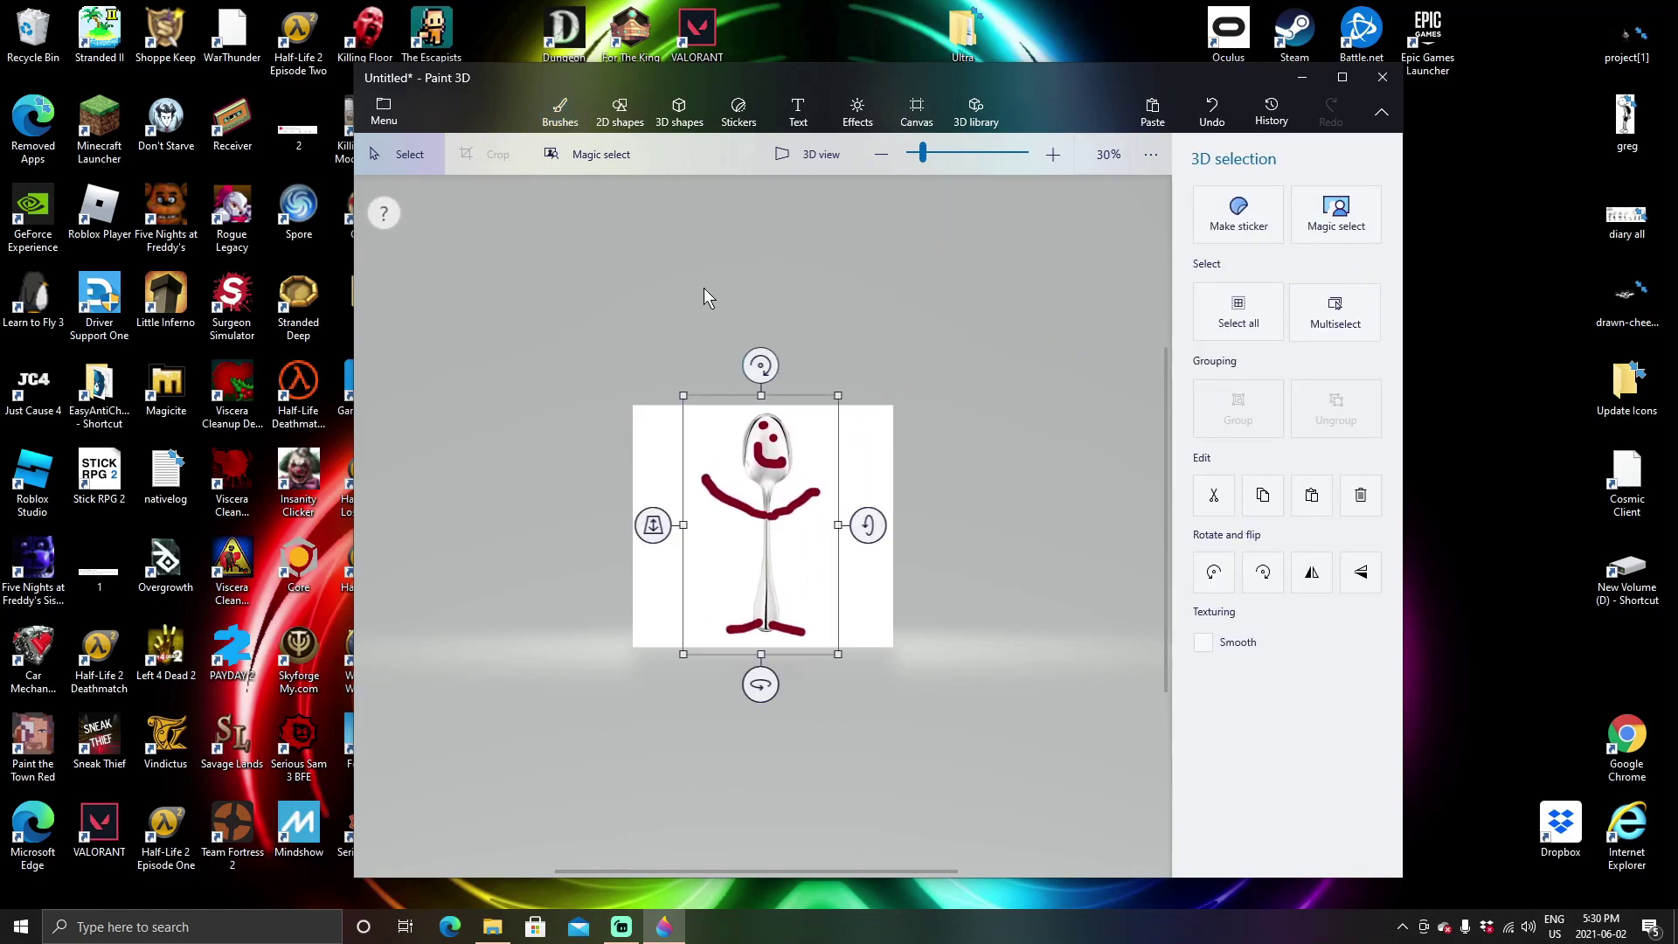
Save the figure as a transparent PNG image named 'thespoon' in the char folder.
click(996, 293)
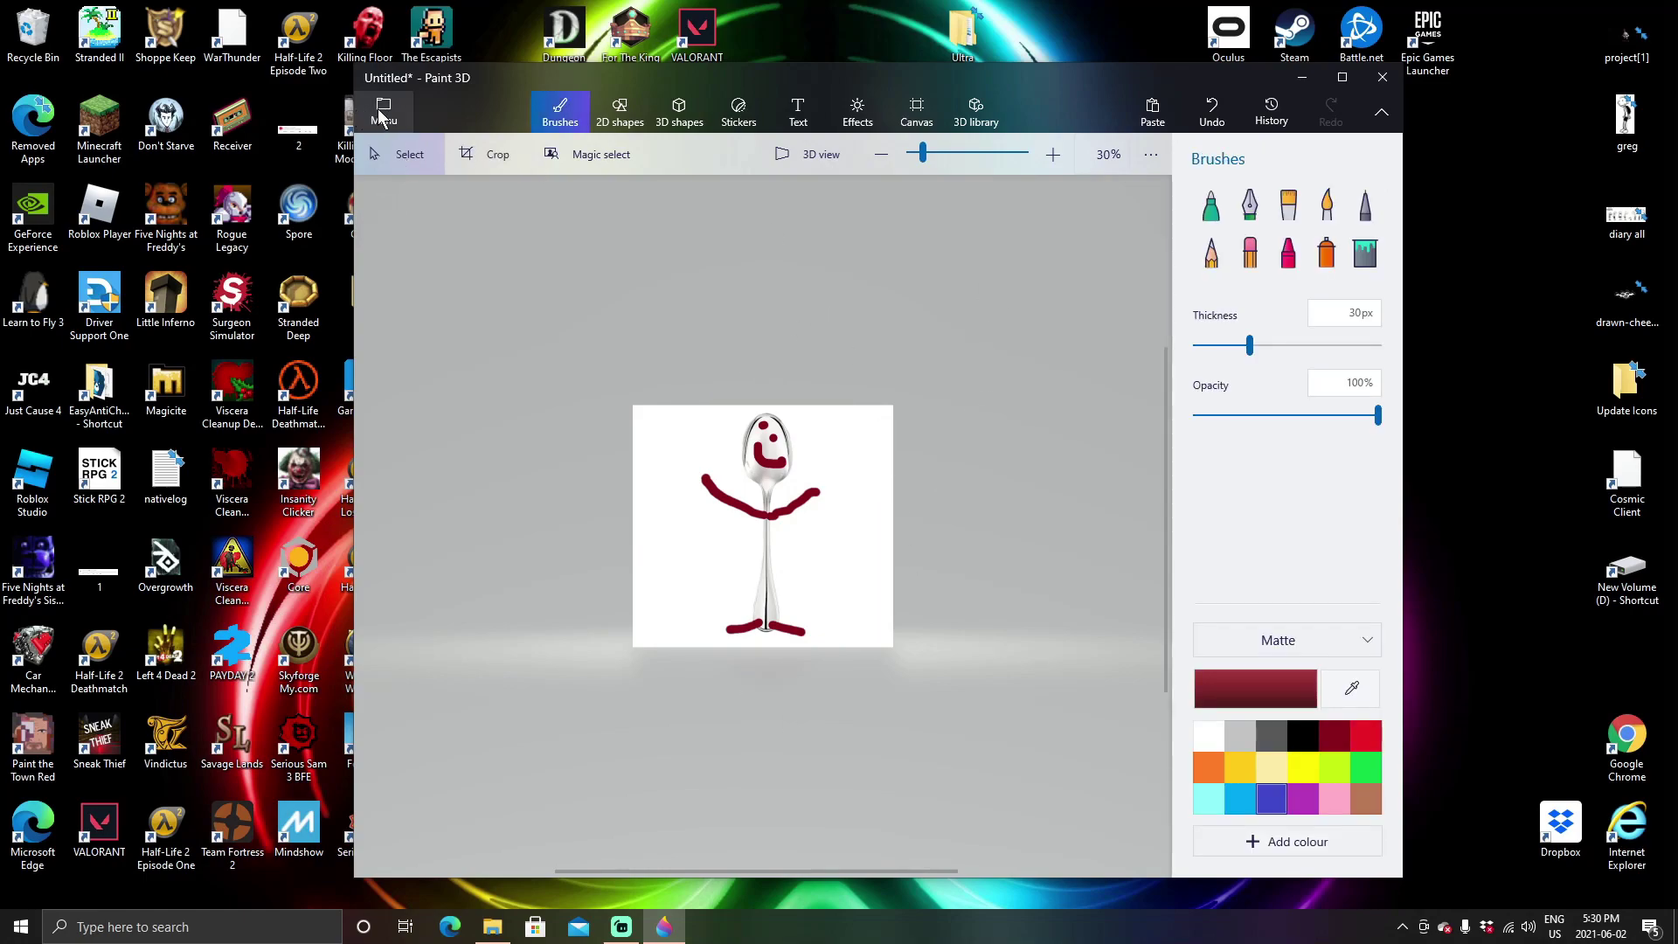
click(383, 115)
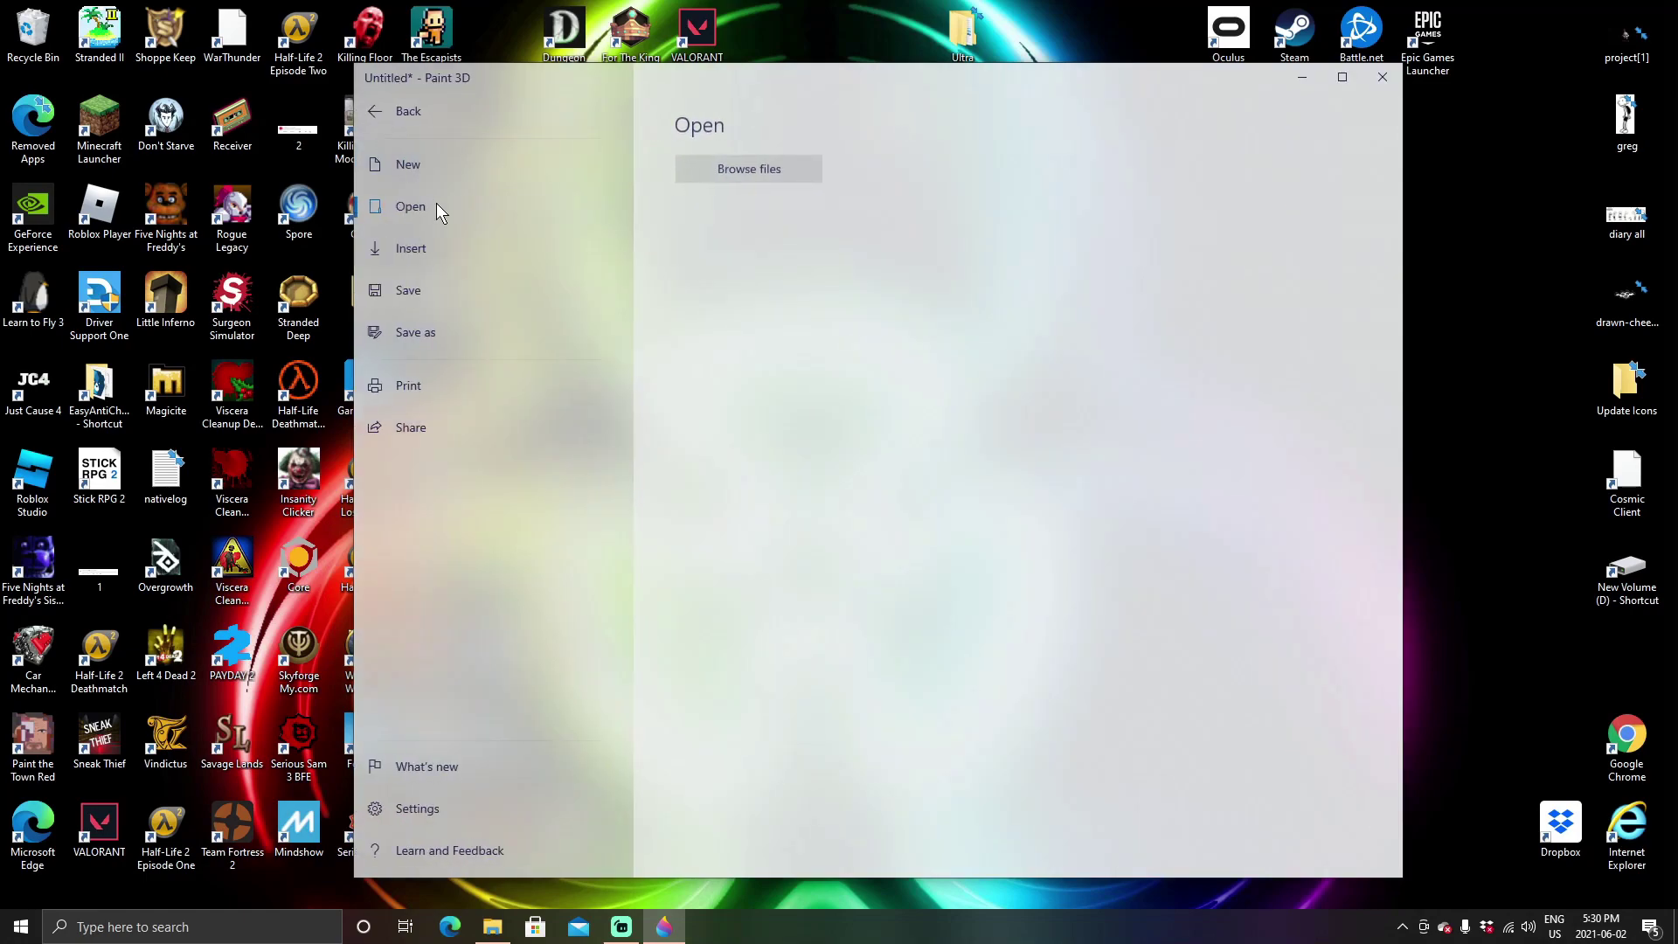
click(415, 330)
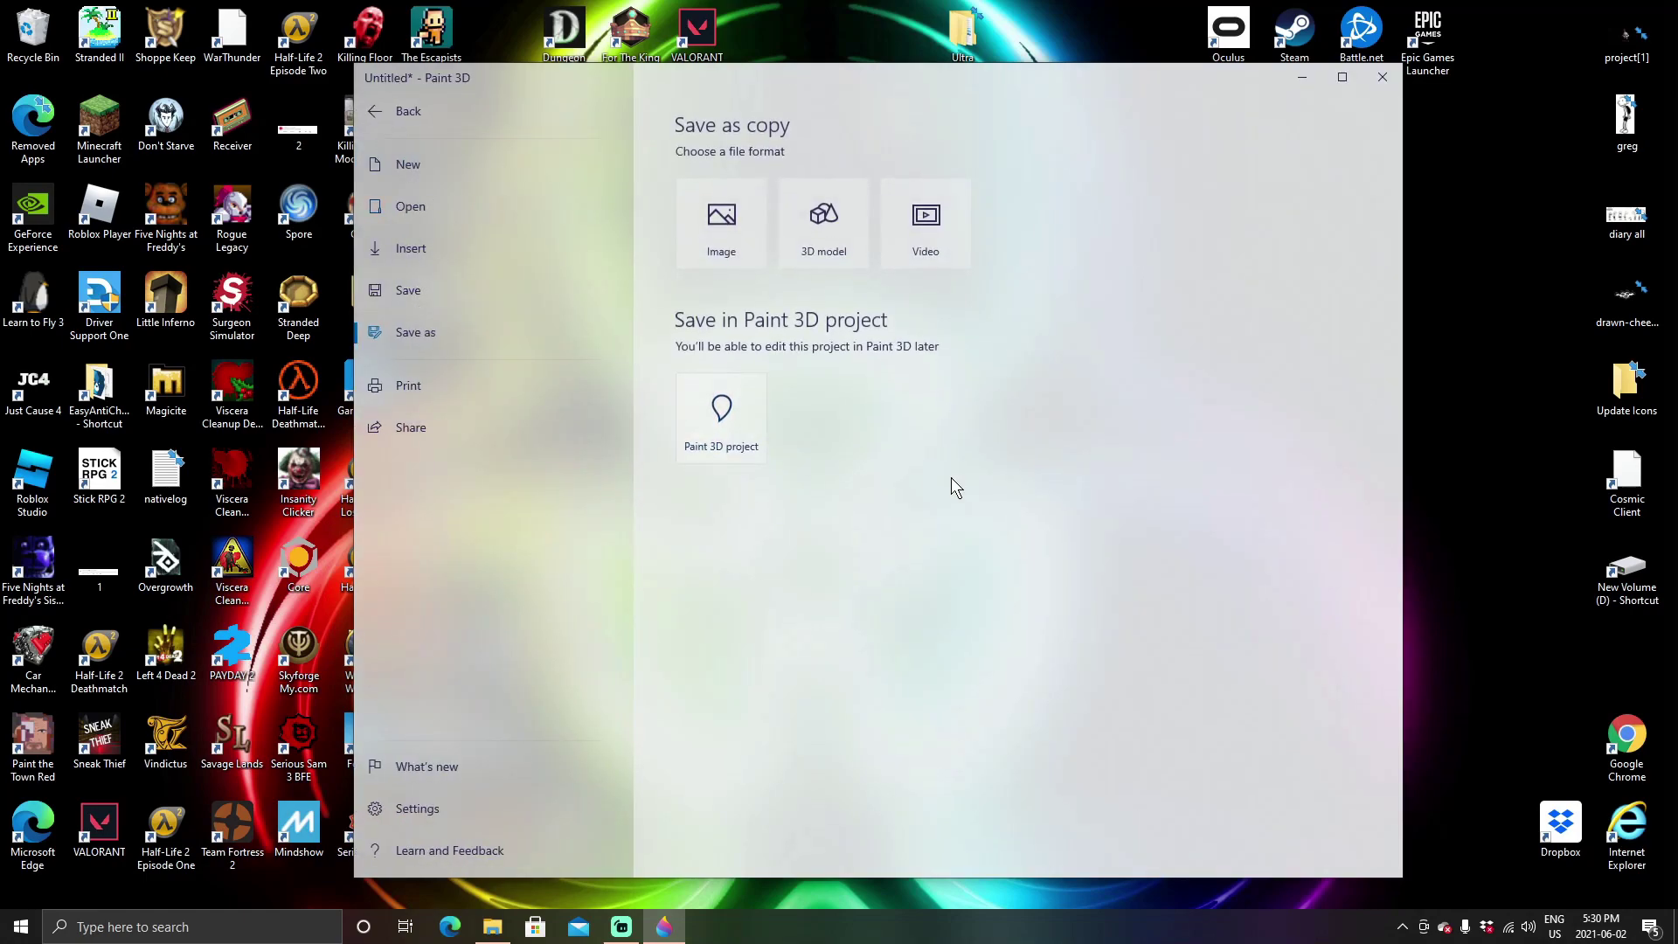
click(727, 232)
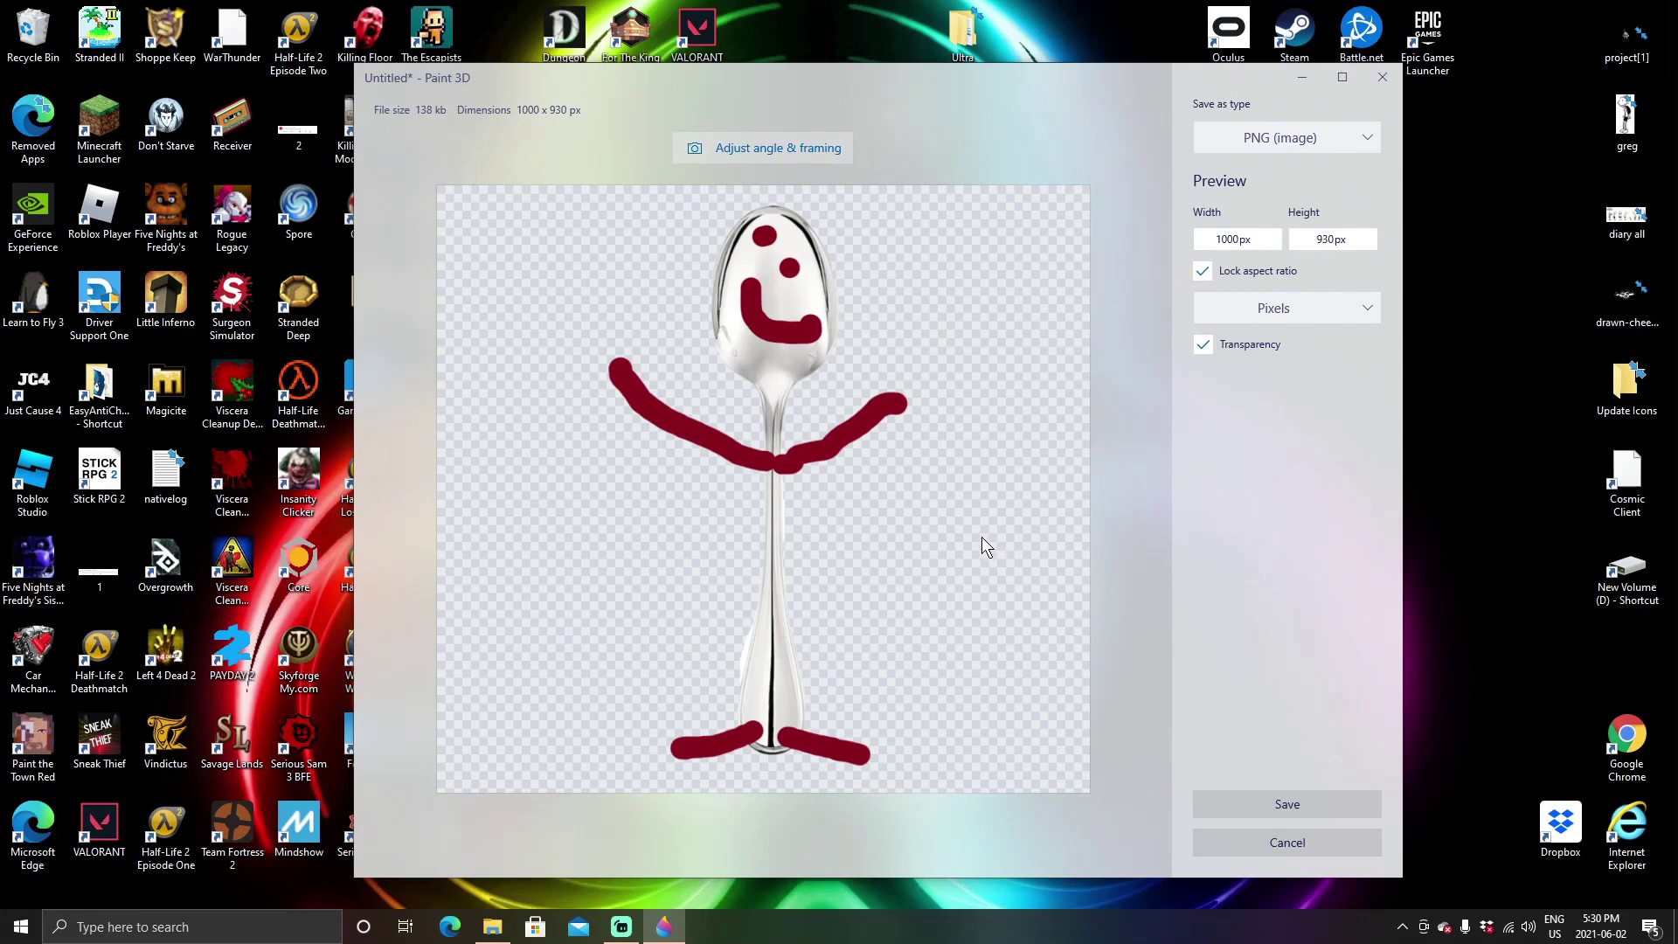
click(1285, 792)
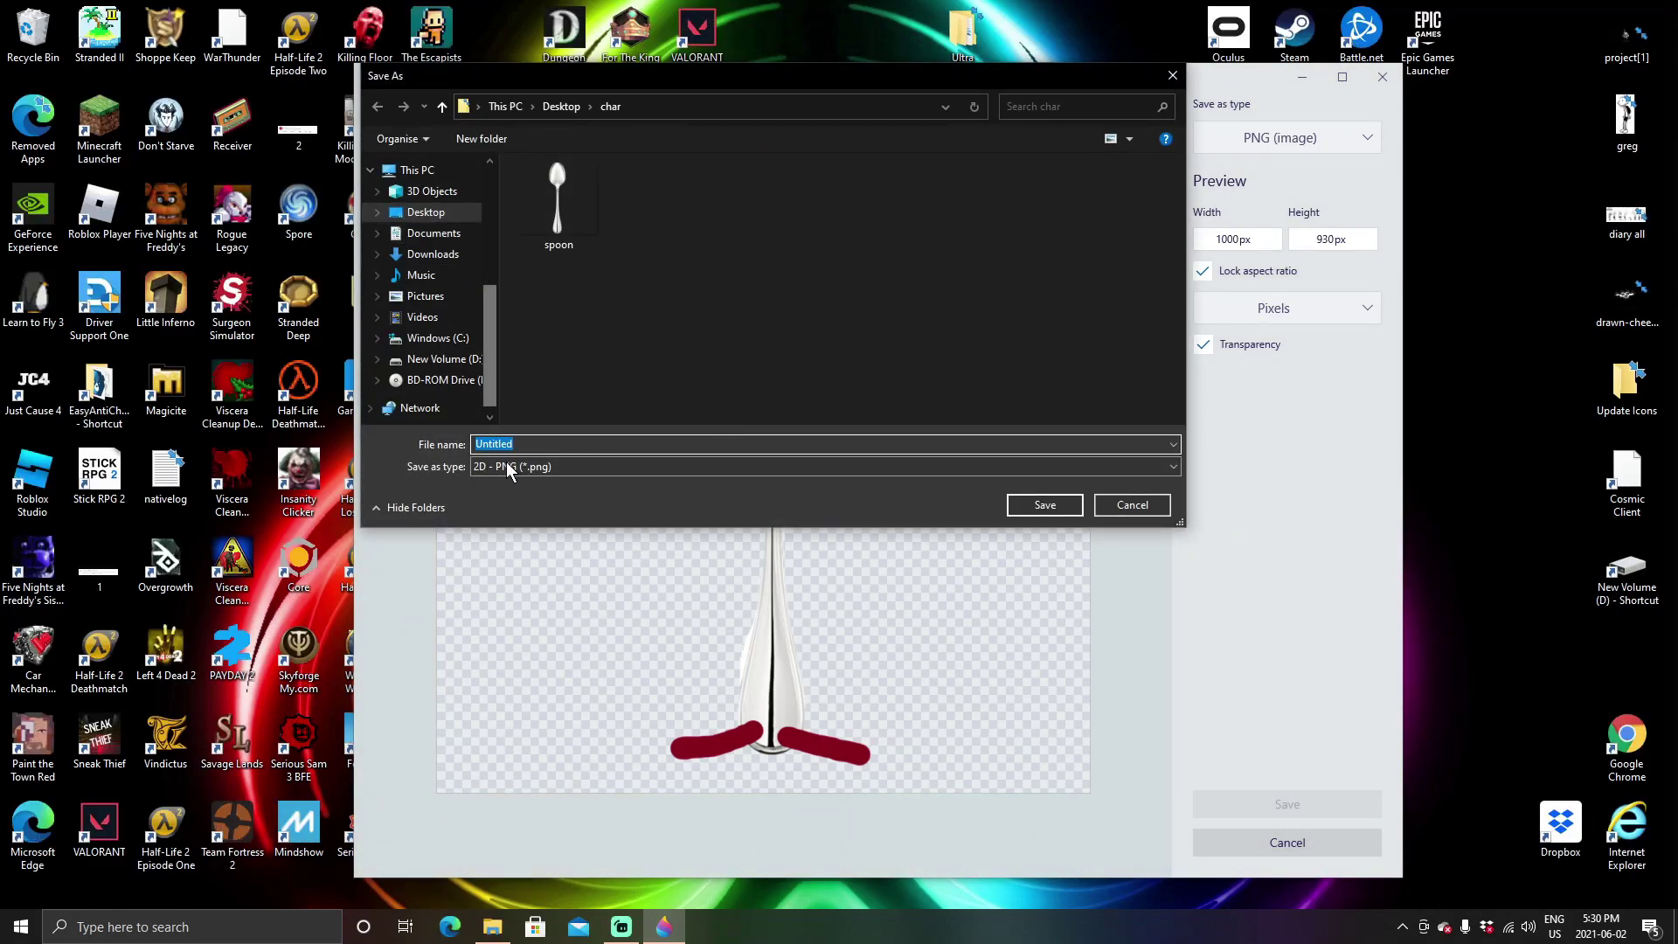
scroll(488, 348, up, 3)
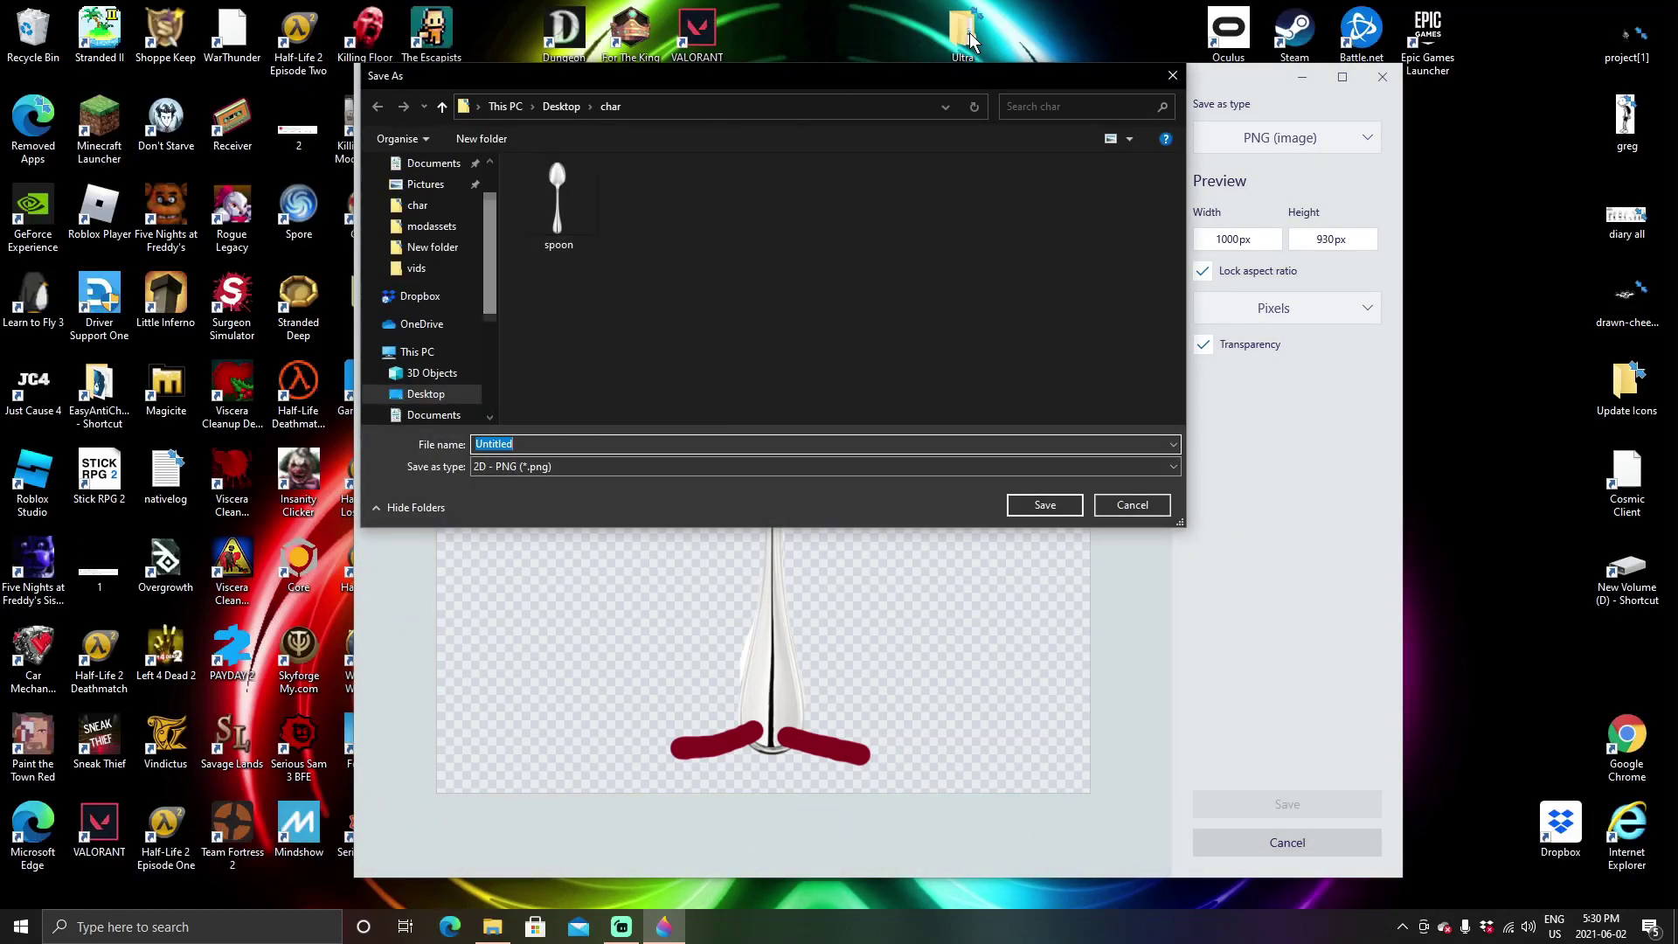
key(BackSpace)
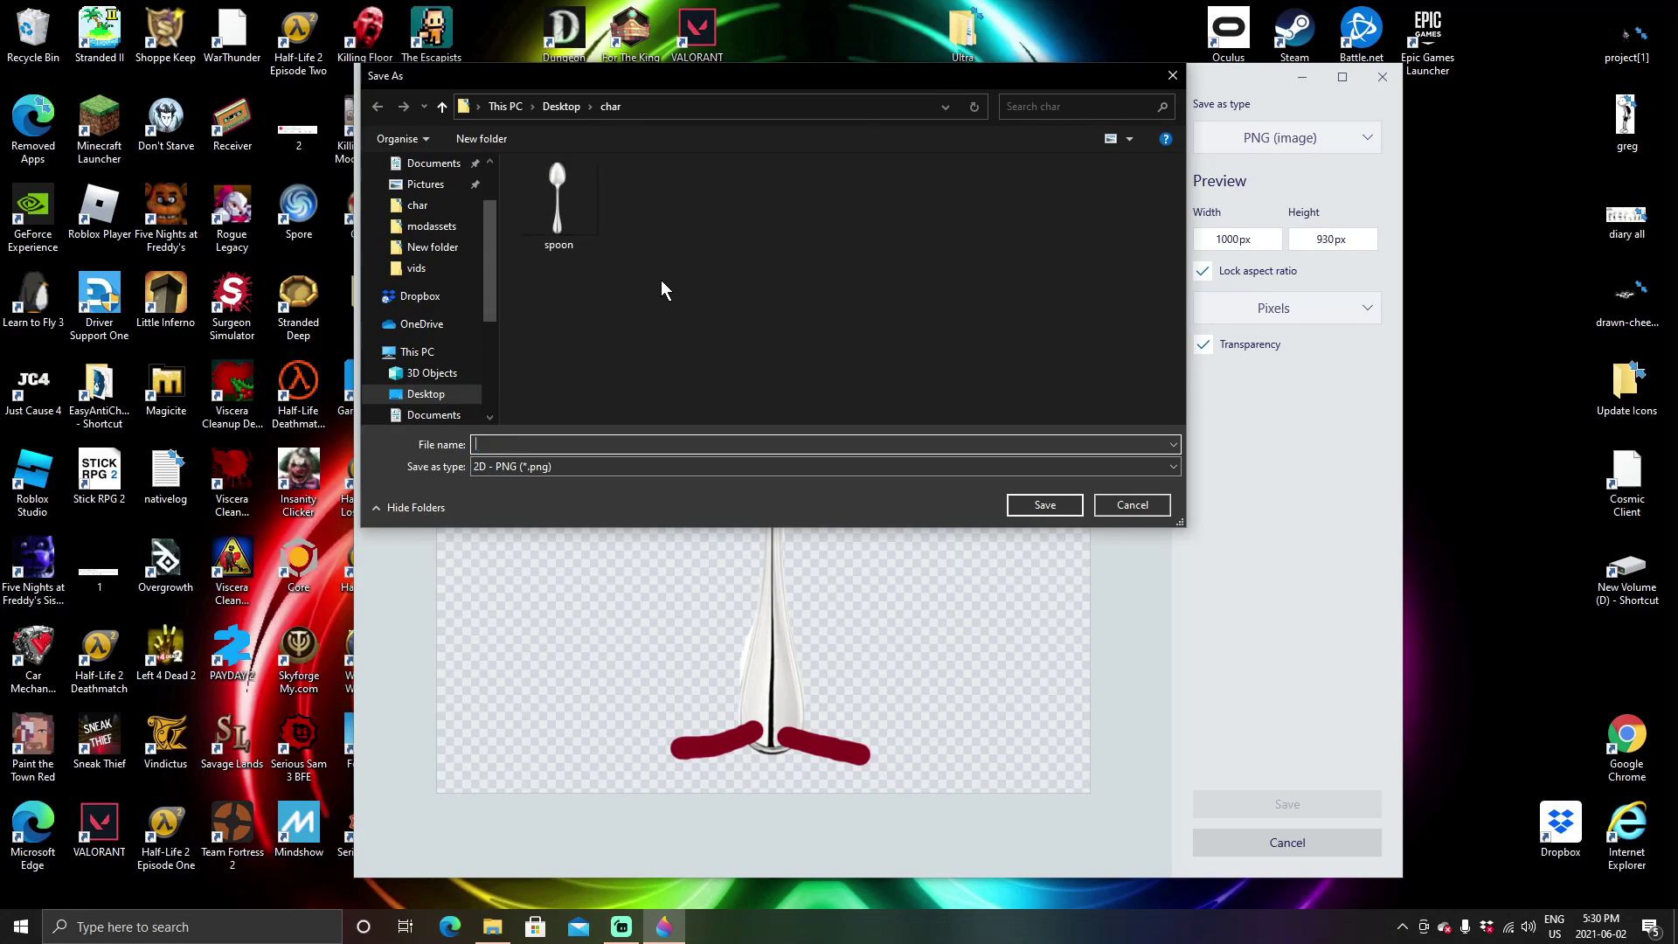
text(thespoon)
click(1041, 510)
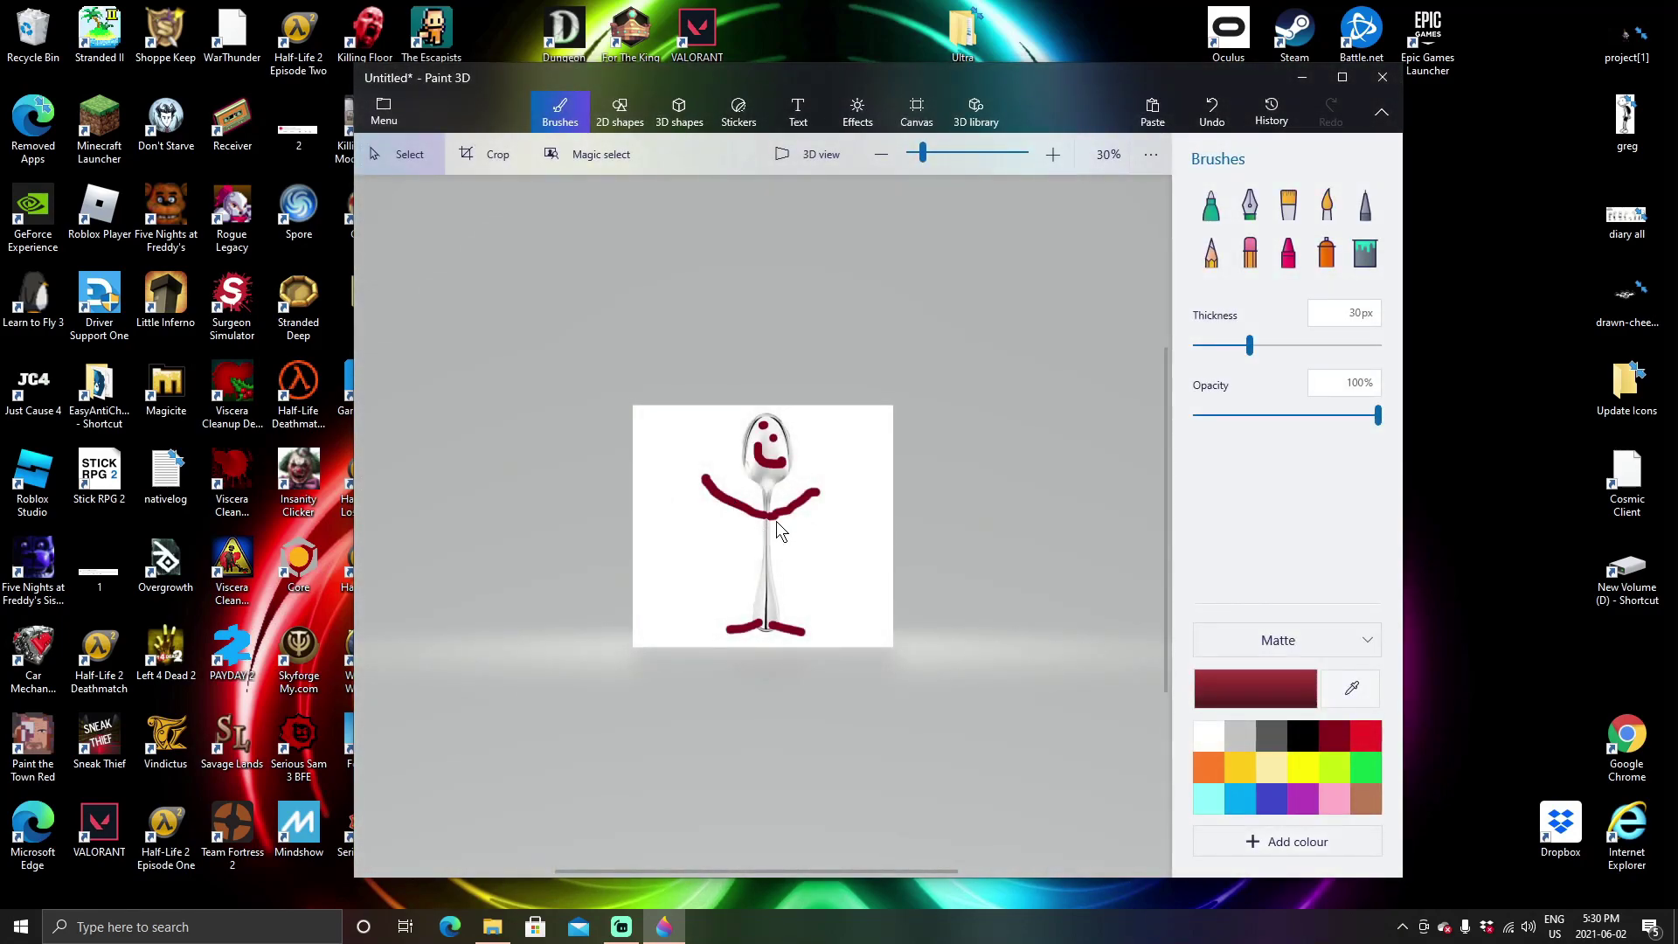
Move the spoon figure off the canvas to the upper right.
drag(775, 521, 880, 450)
click(978, 577)
drag(764, 579, 1040, 403)
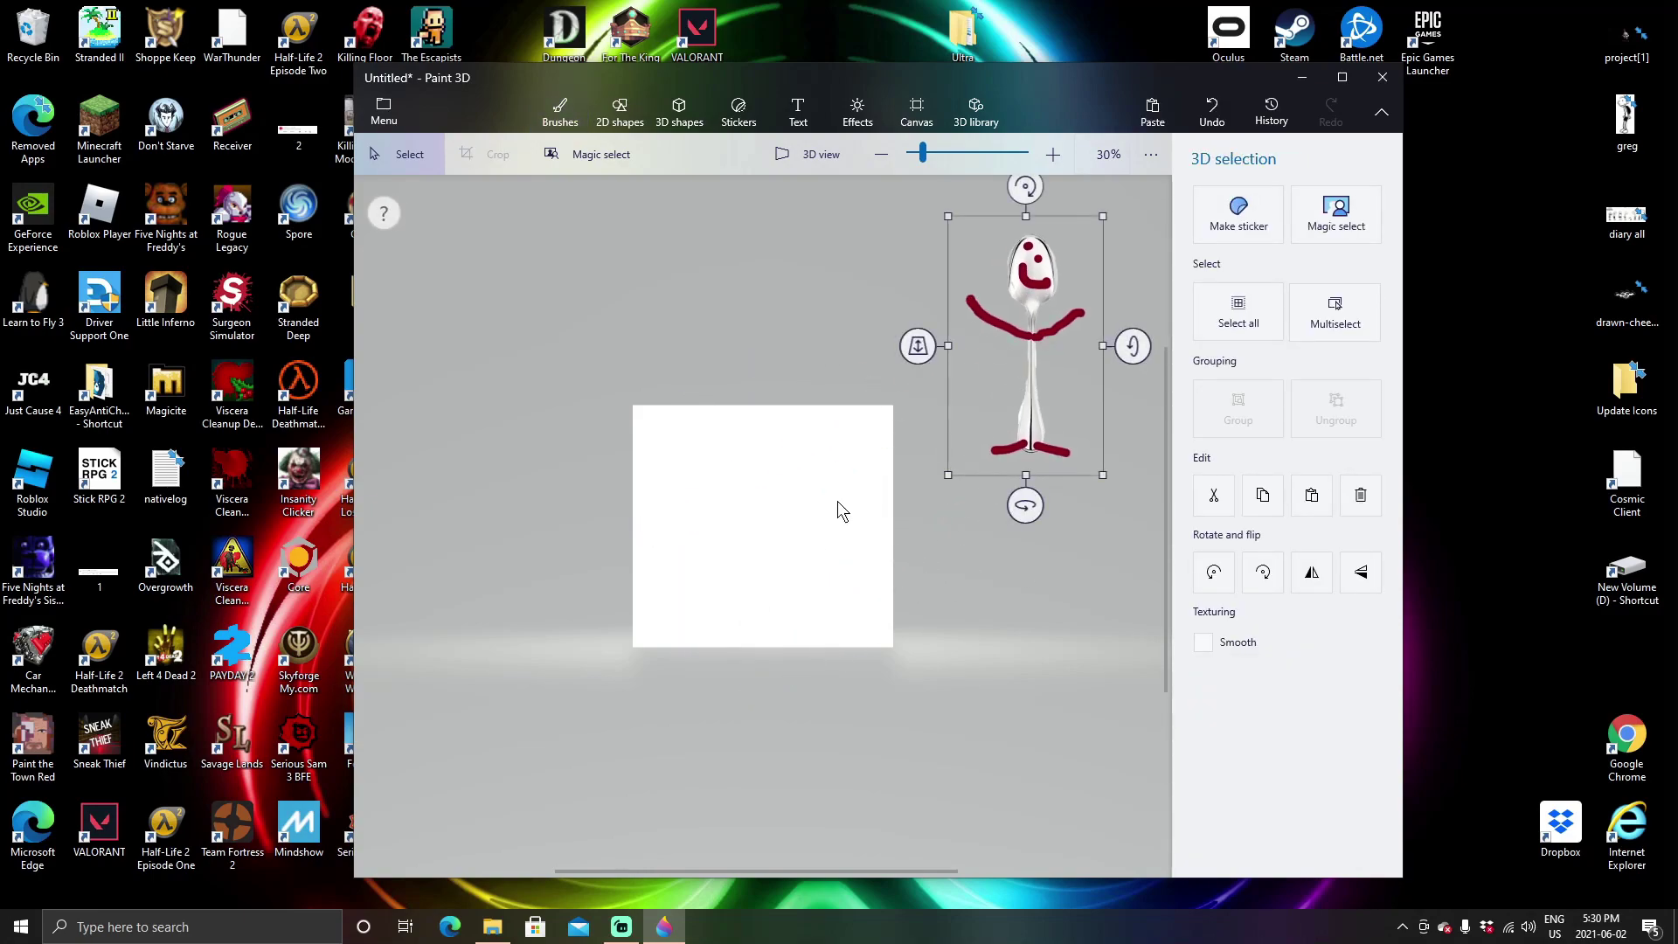
click(837, 503)
Show the 1000 × 930 px canvas settings and place the char folder beside Ultra on the desktop.
click(916, 112)
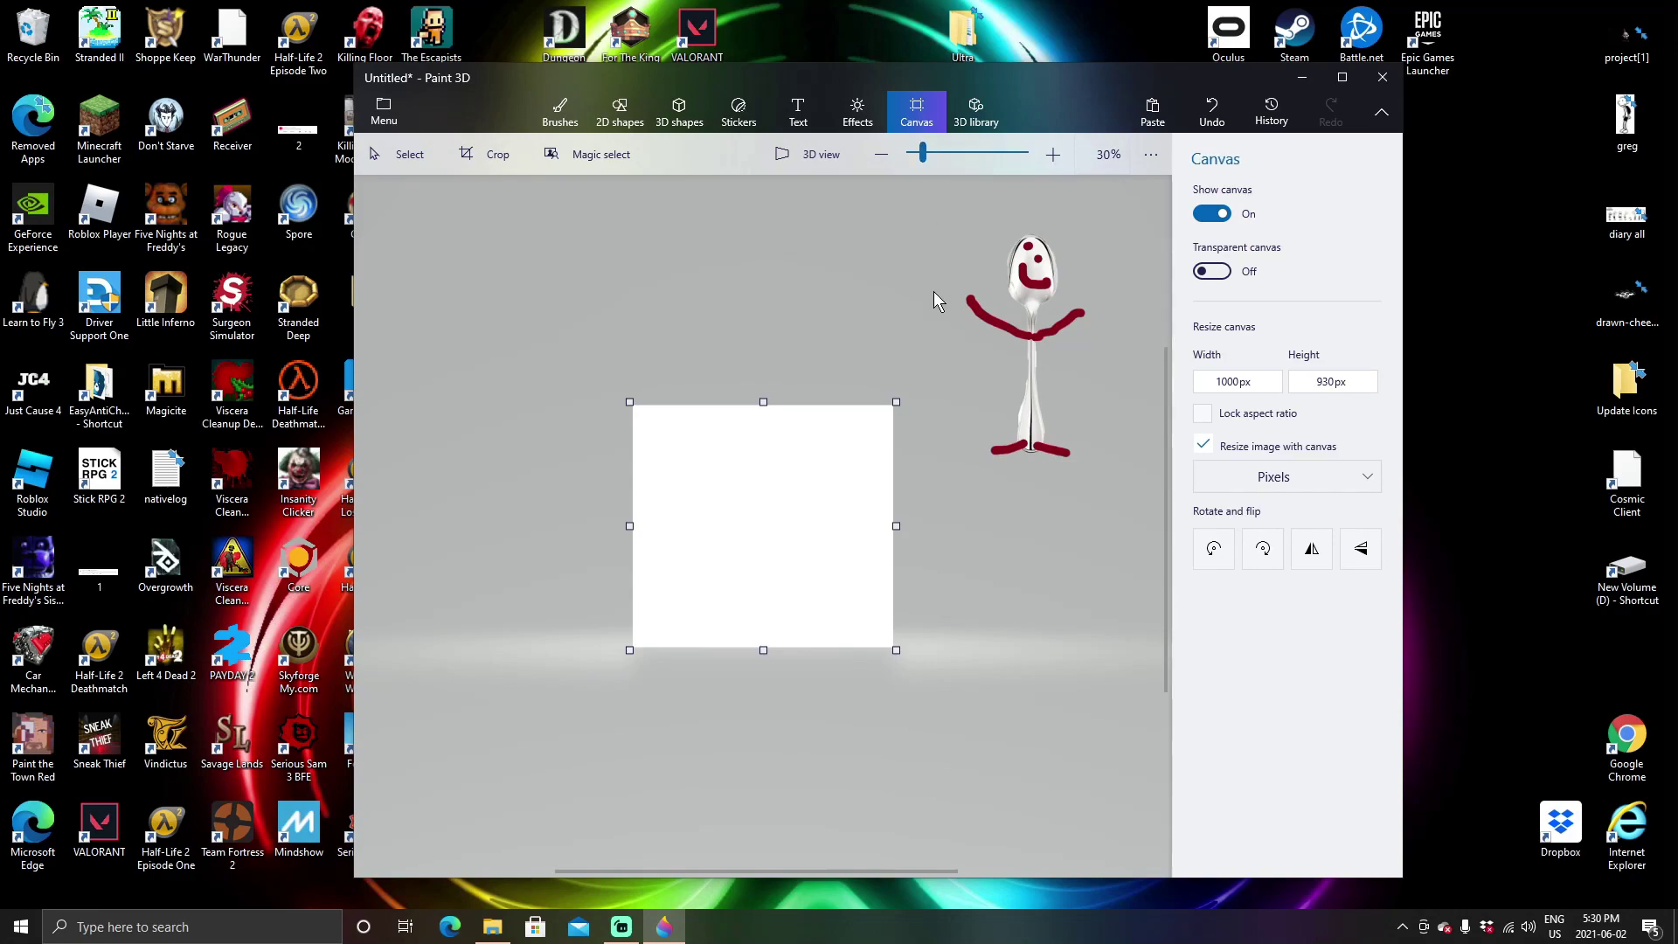
drag(1052, 85, 1058, 297)
drag(895, 122, 891, 48)
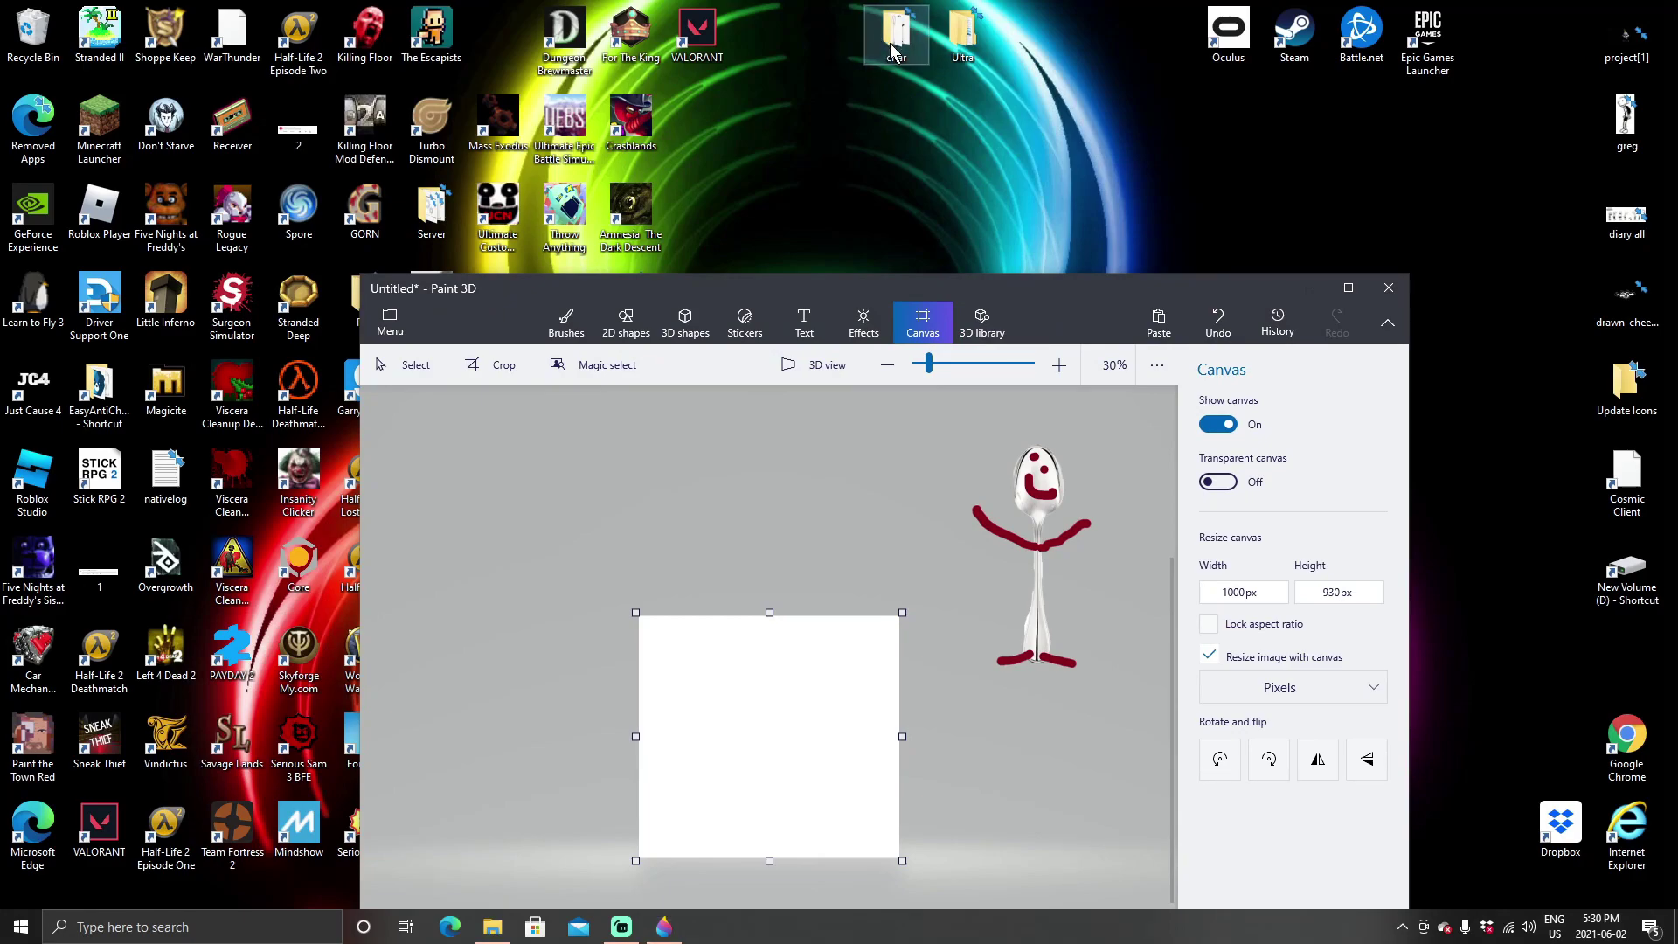
Close the char folder and open Ultra\UltraCustomNight\modassets from the desktop.
double_click(892, 49)
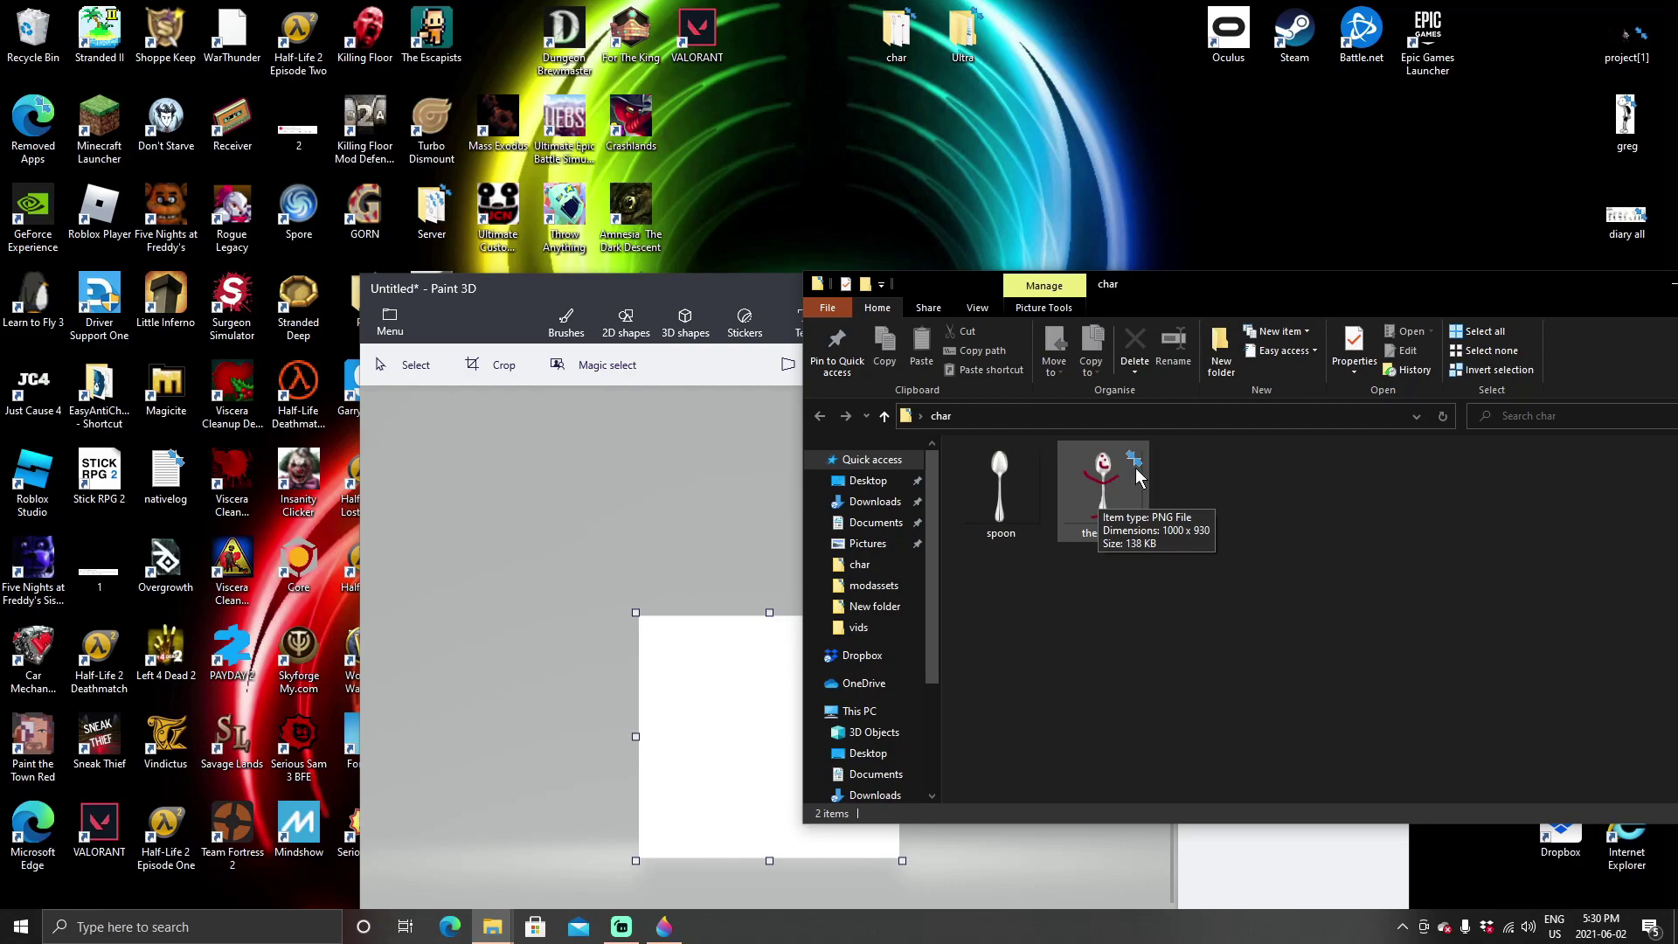
drag(1276, 280, 891, 194)
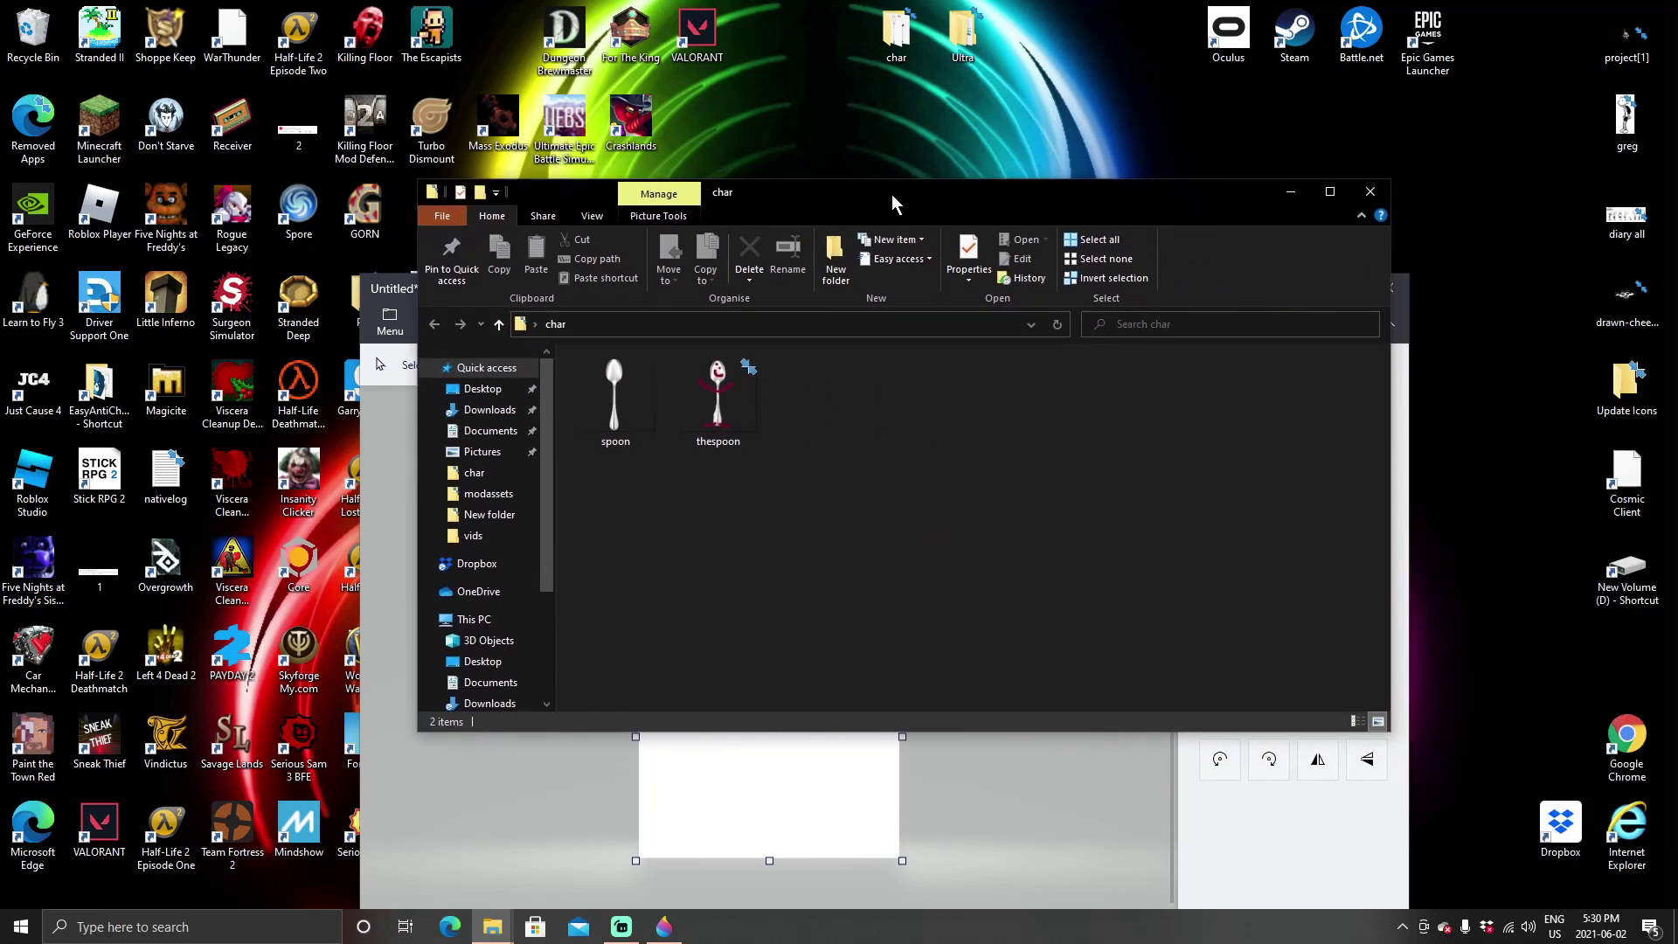
click(1370, 192)
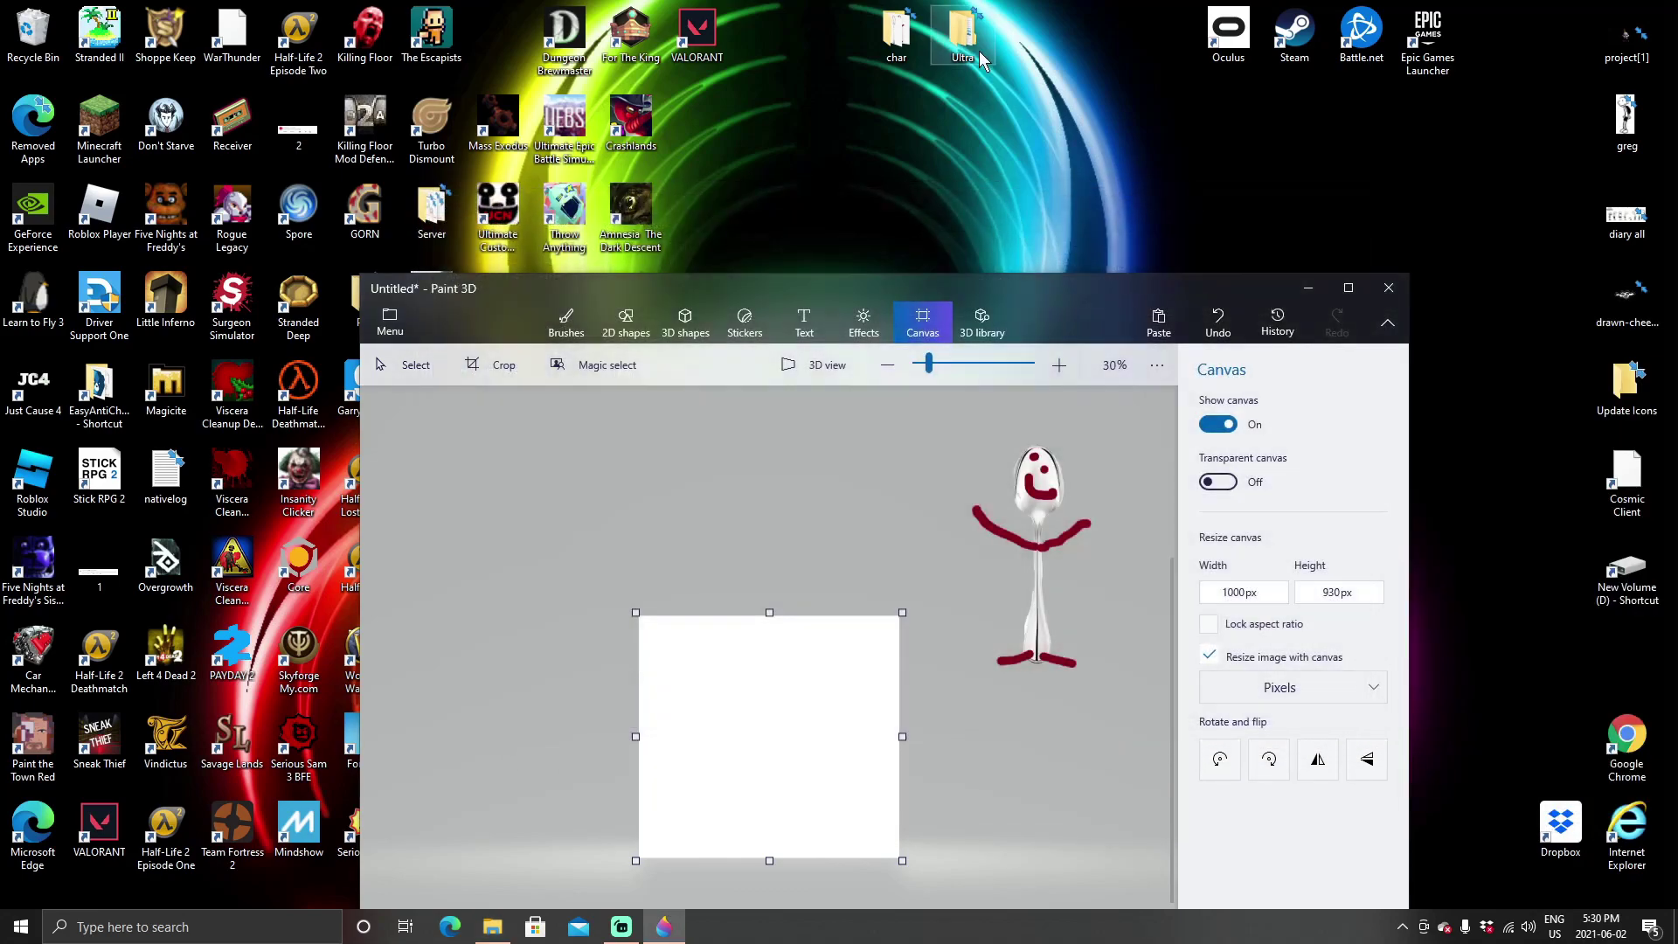
double_click(980, 62)
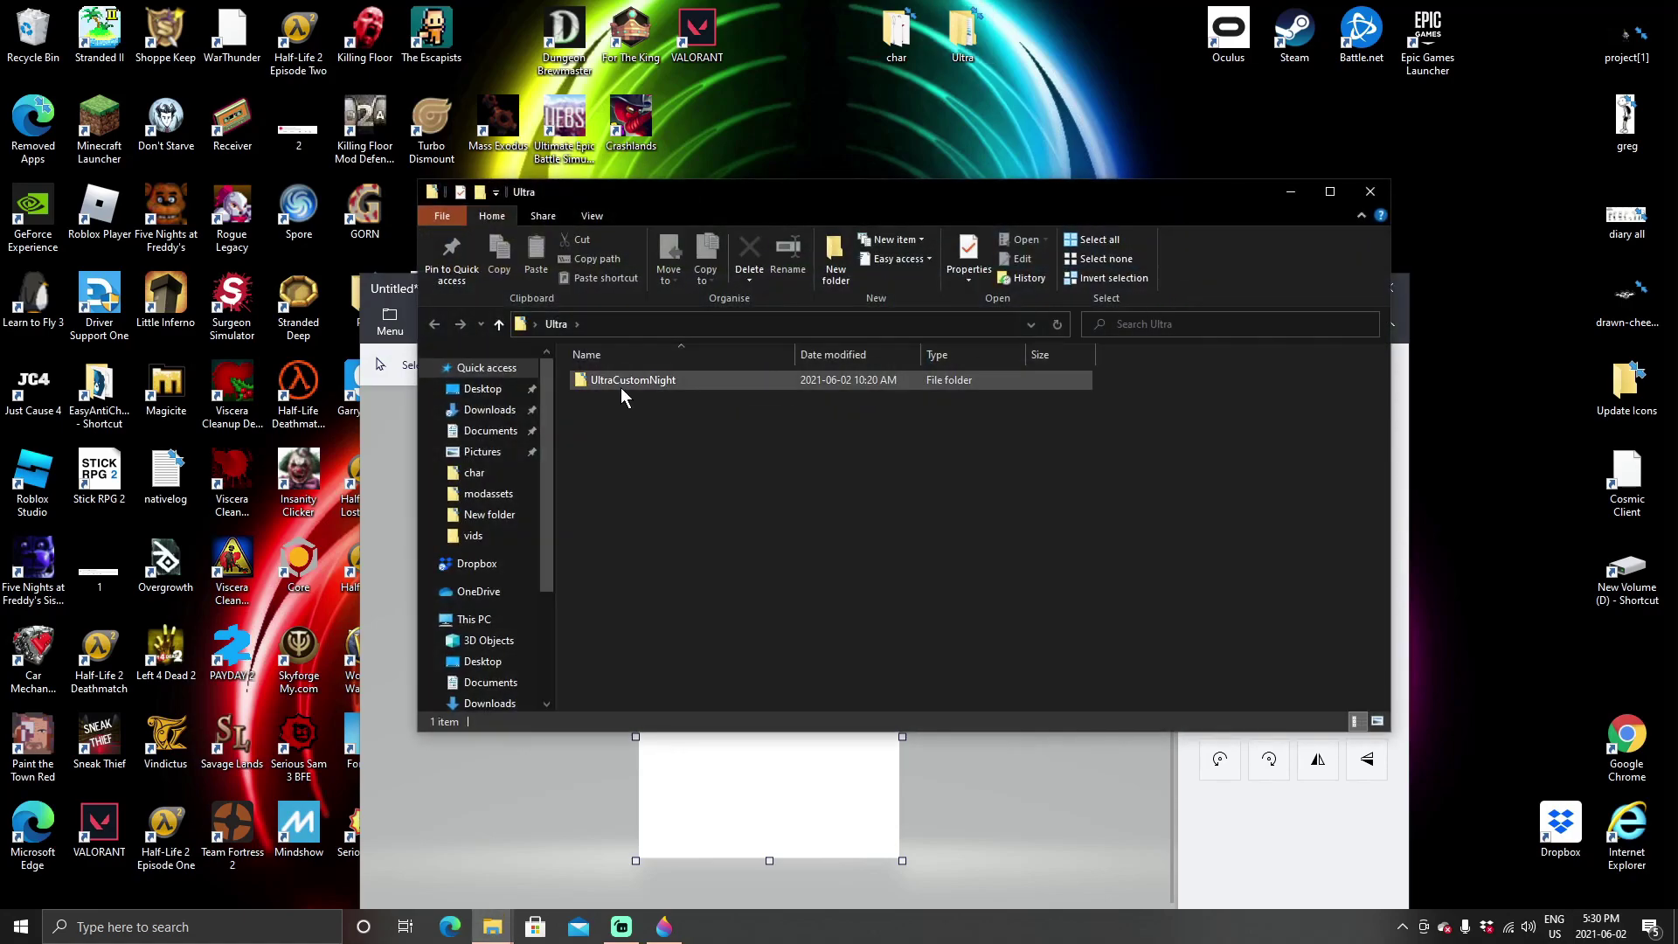
double_click(617, 390)
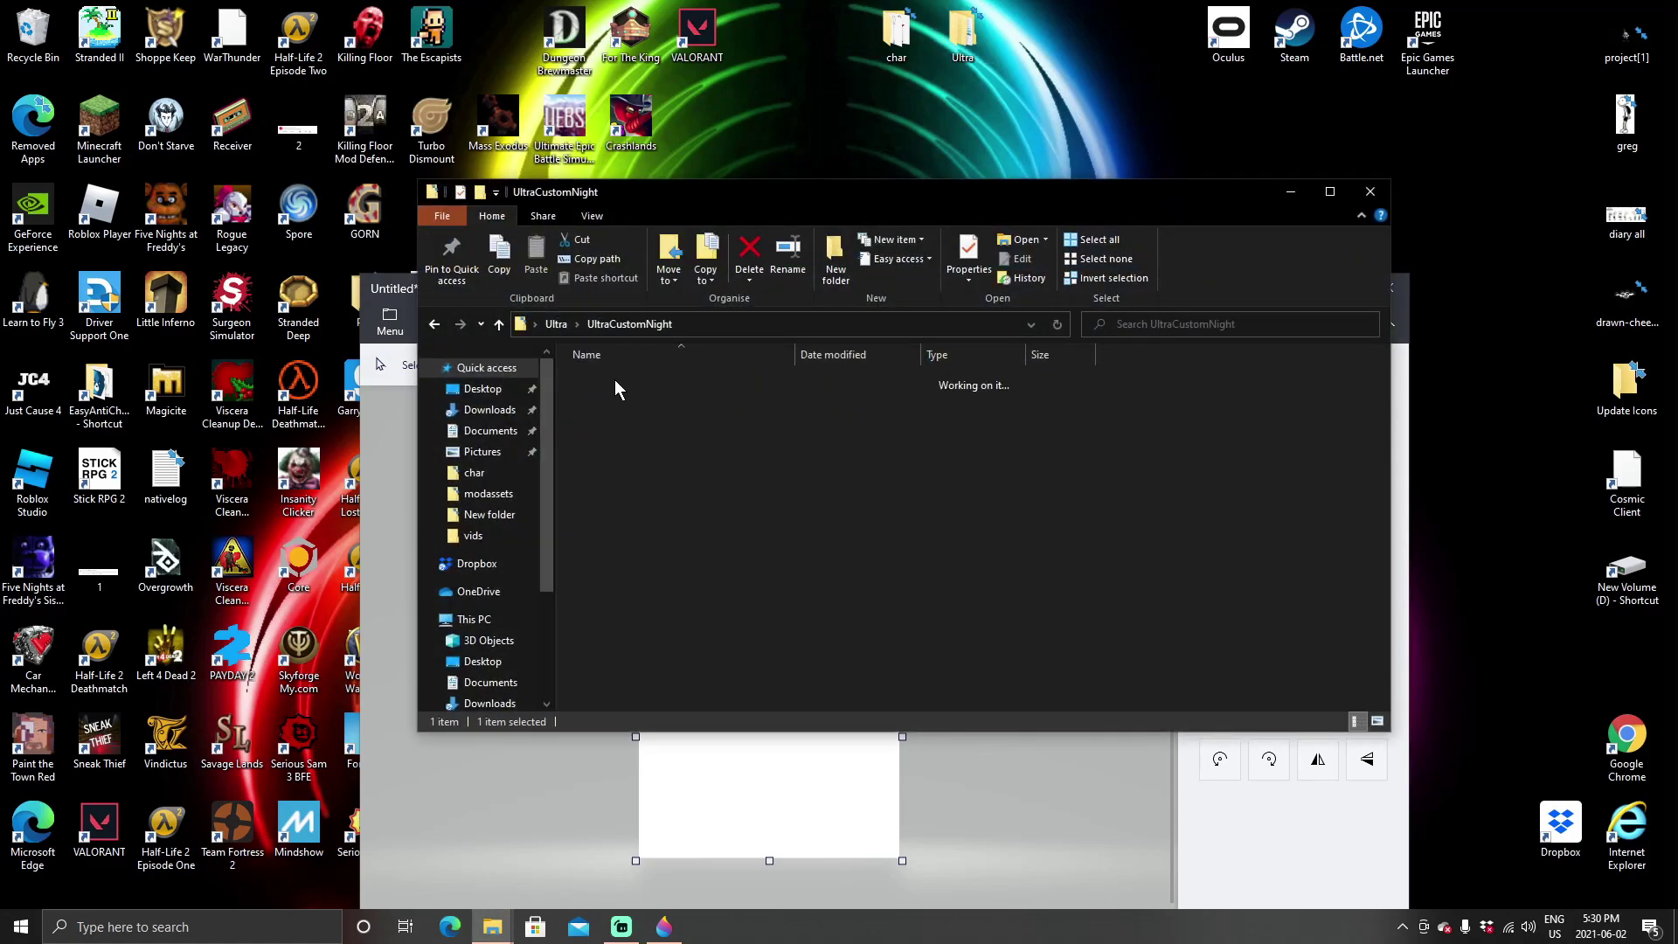
double_click(612, 385)
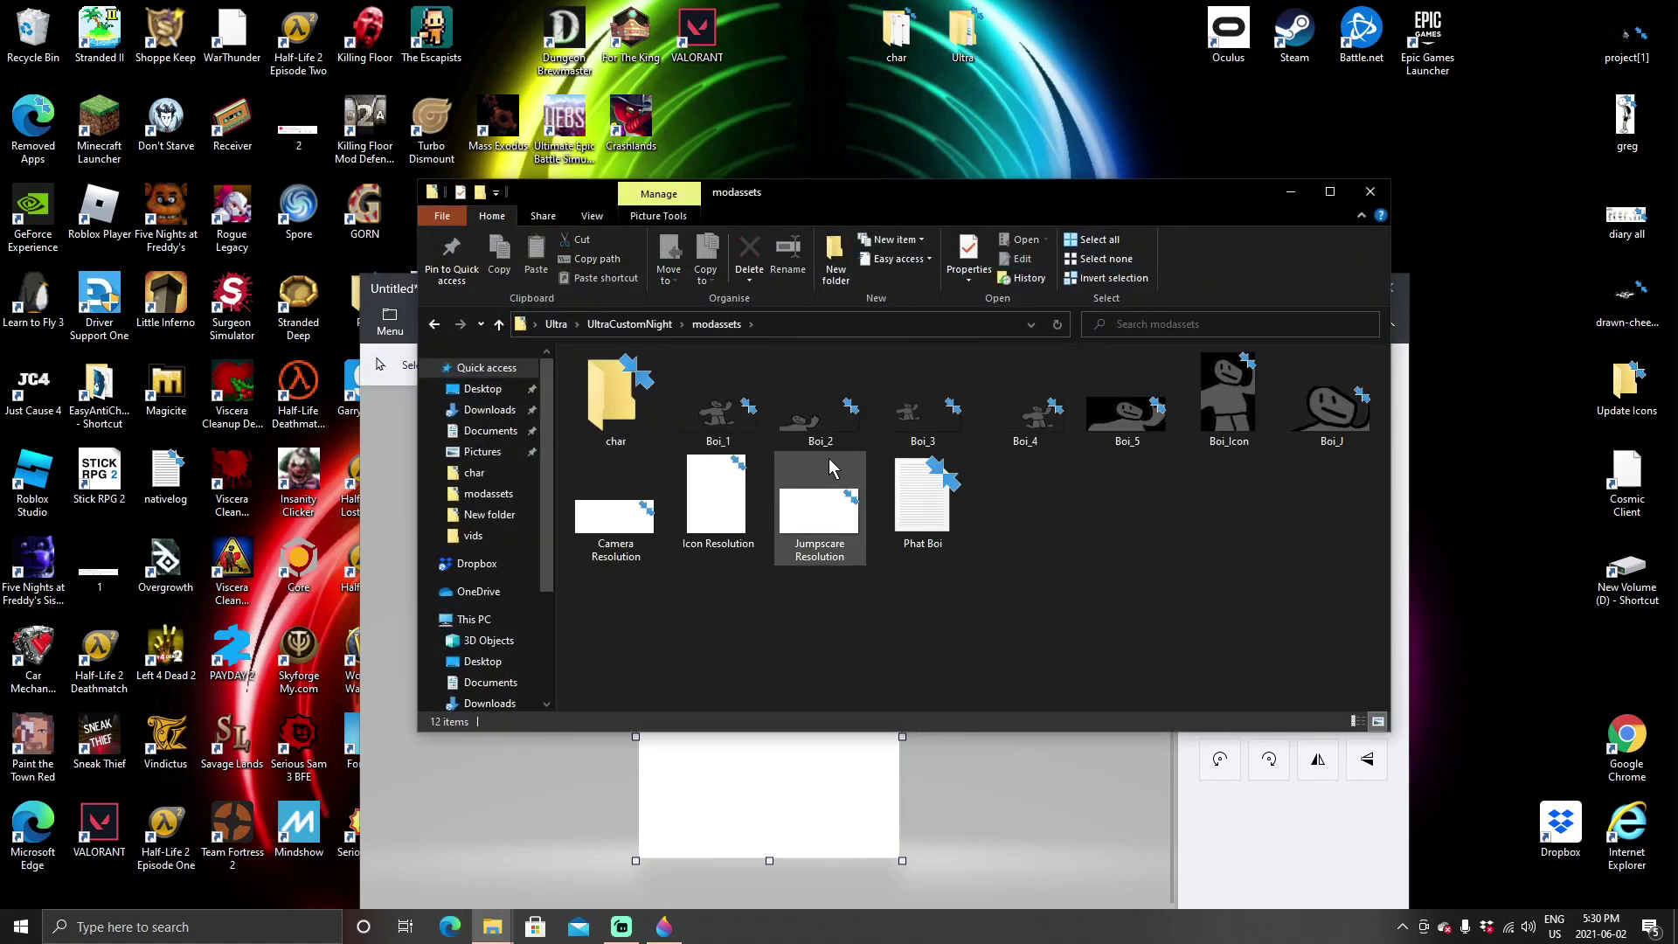
drag(995, 200, 1013, 171)
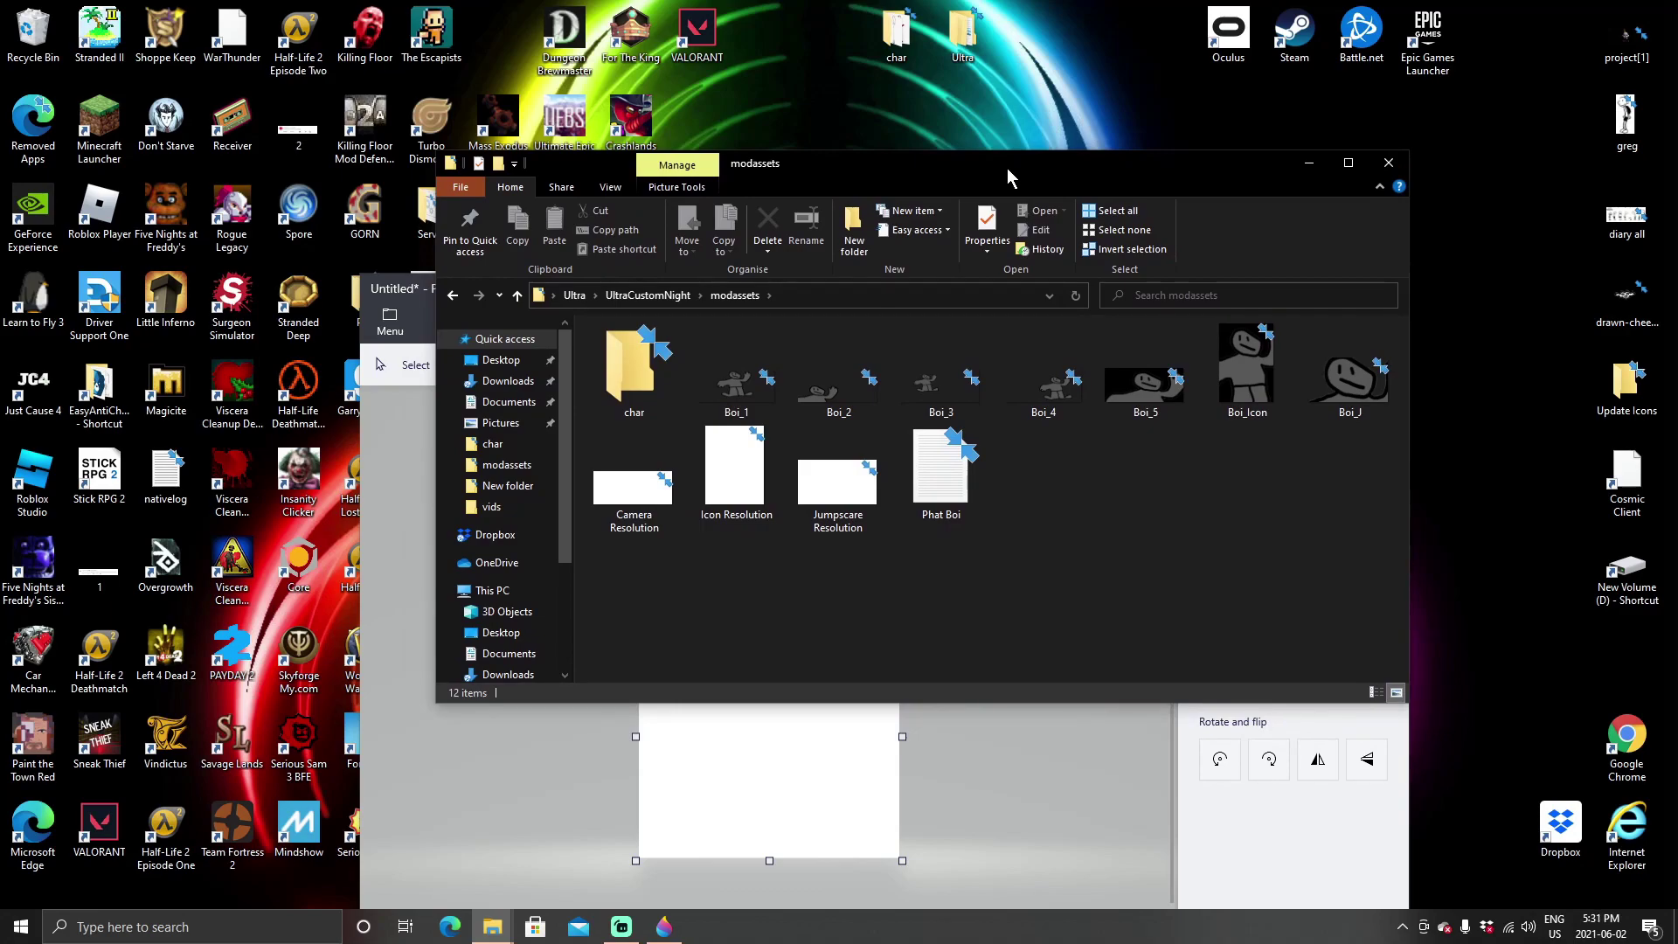
Select the resolution template images and open Icon Resolution (150 × 200) in the image viewer.
drag(675, 318, 1373, 374)
click(1181, 527)
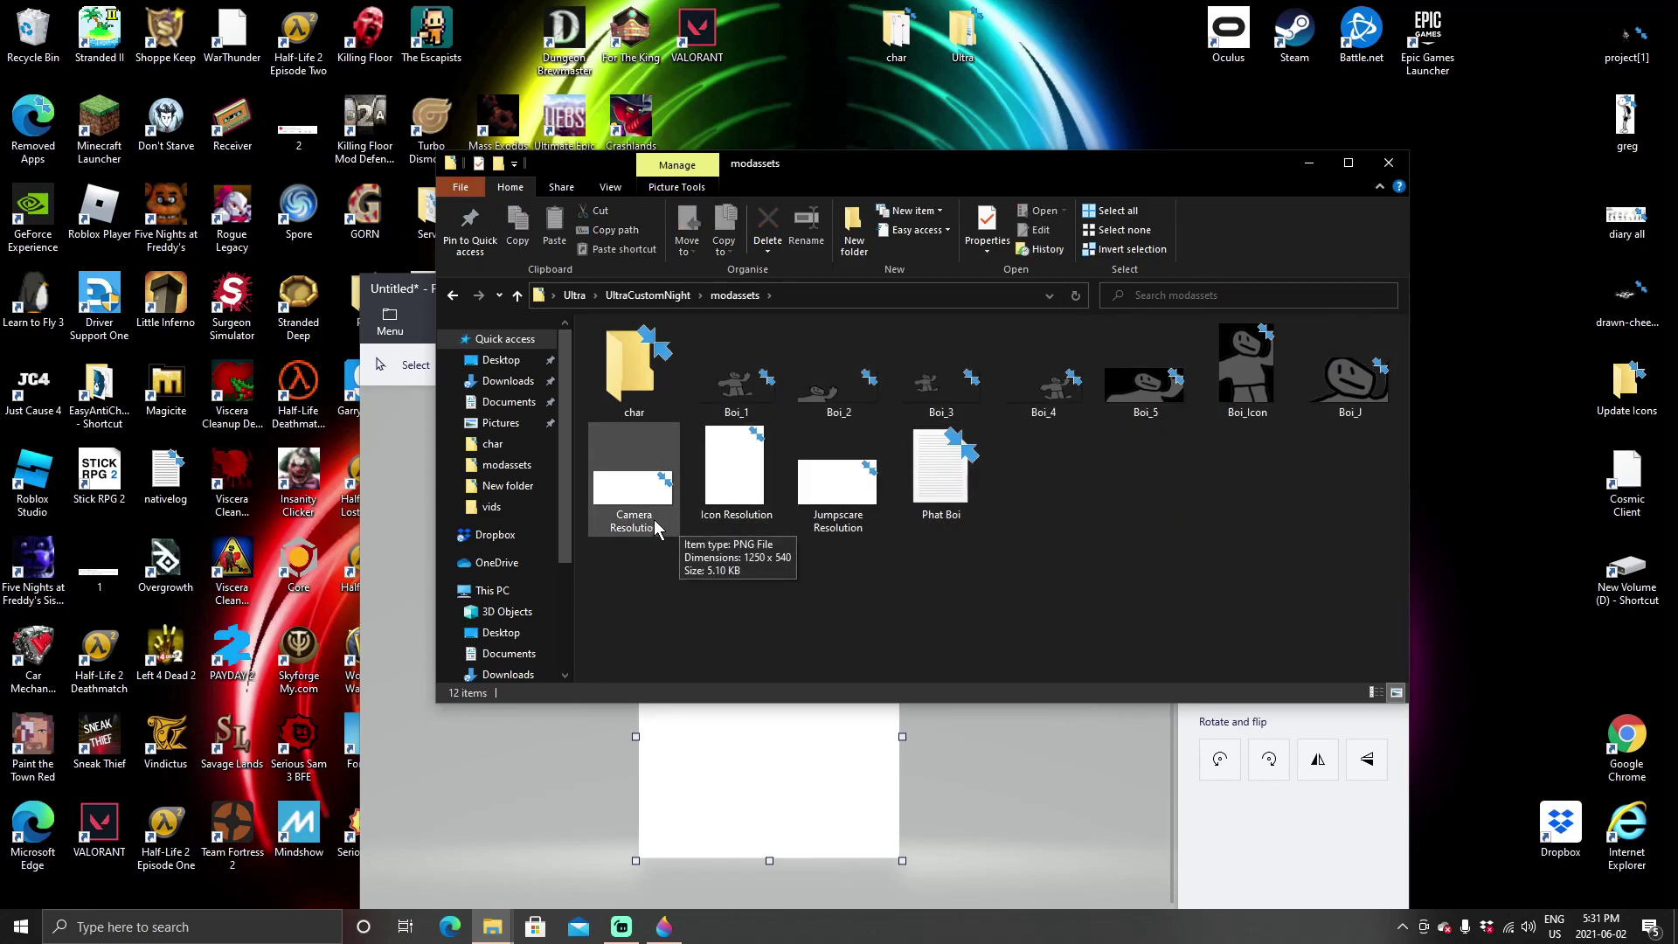
click(734, 481)
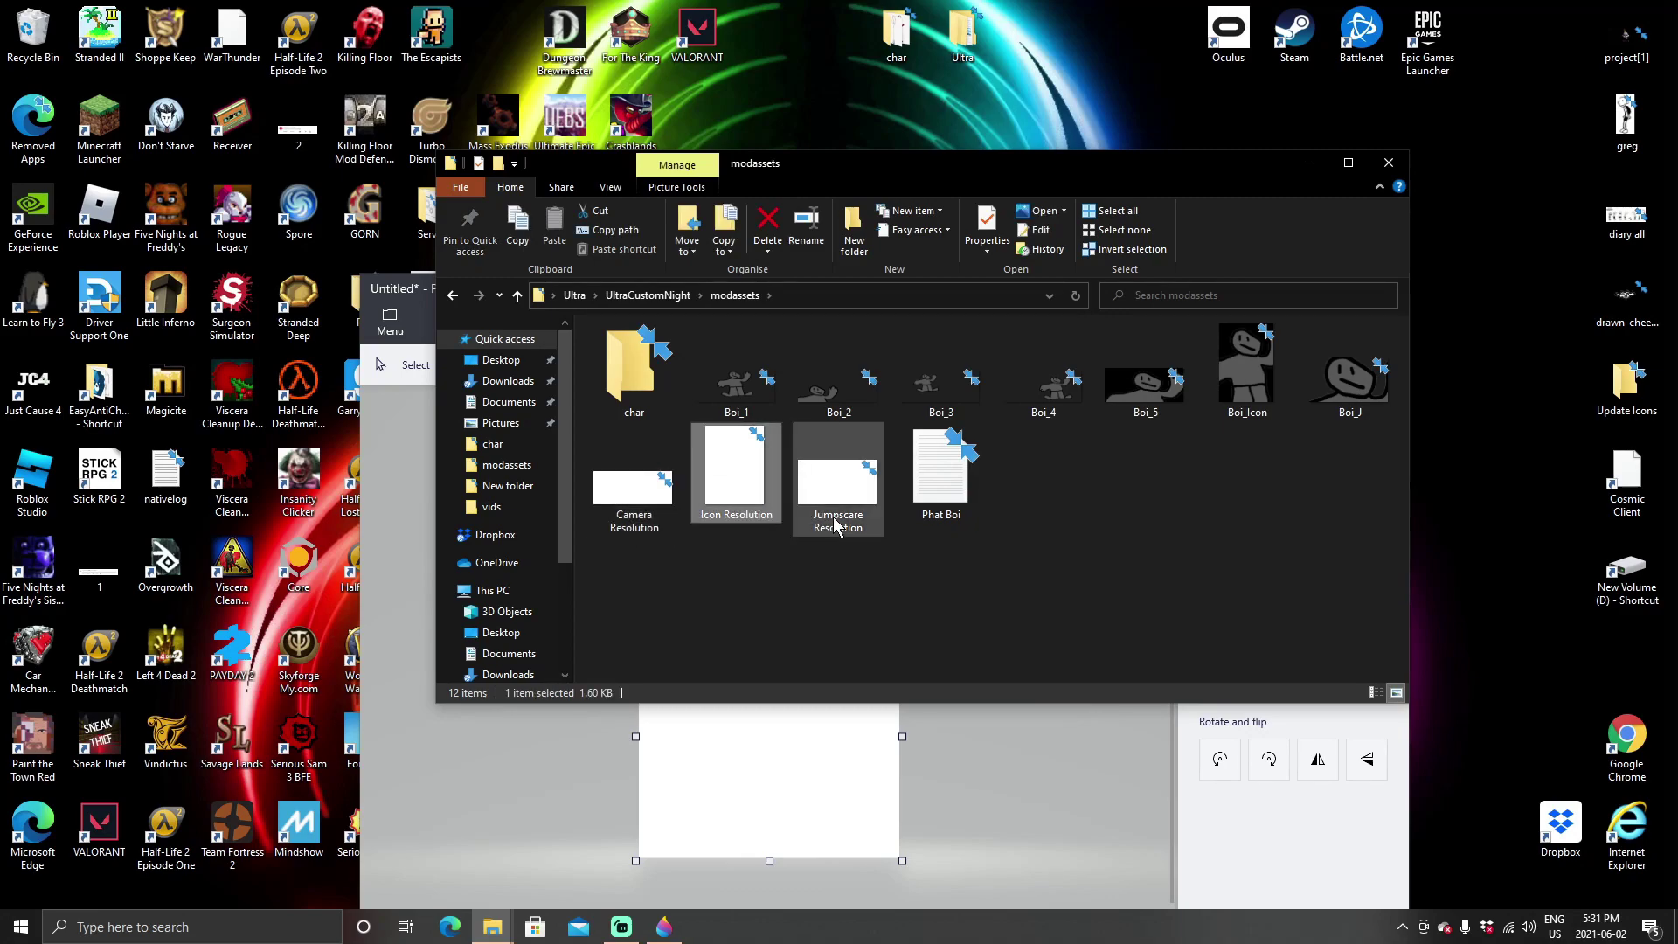
click(625, 525)
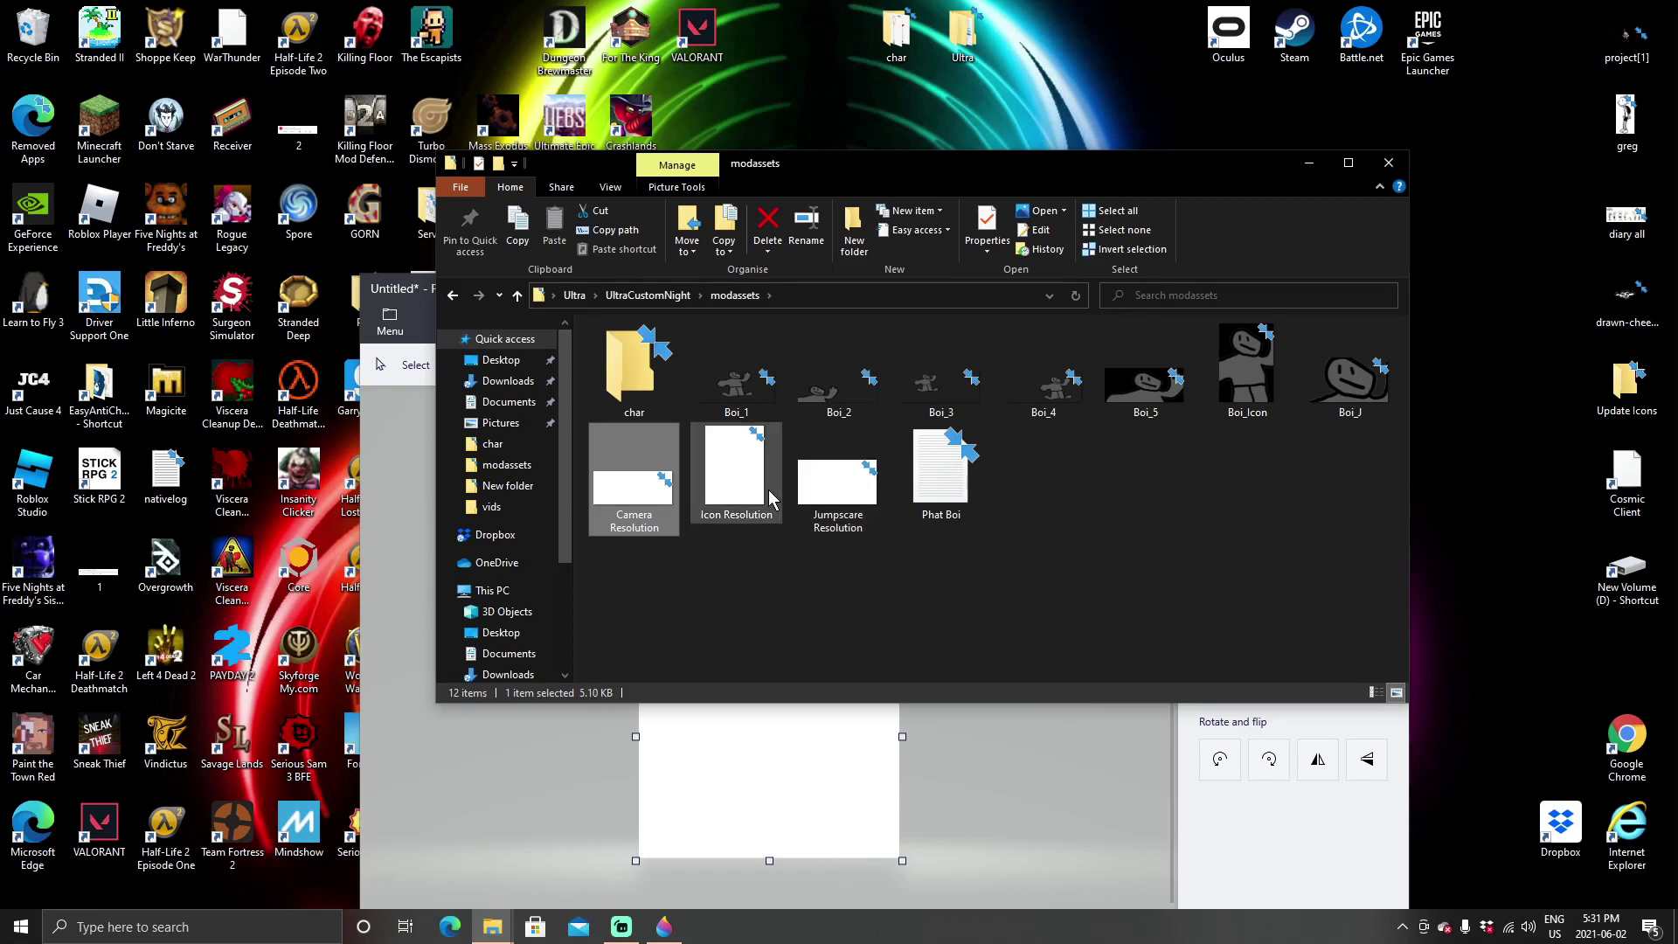
mouse_move(749, 492)
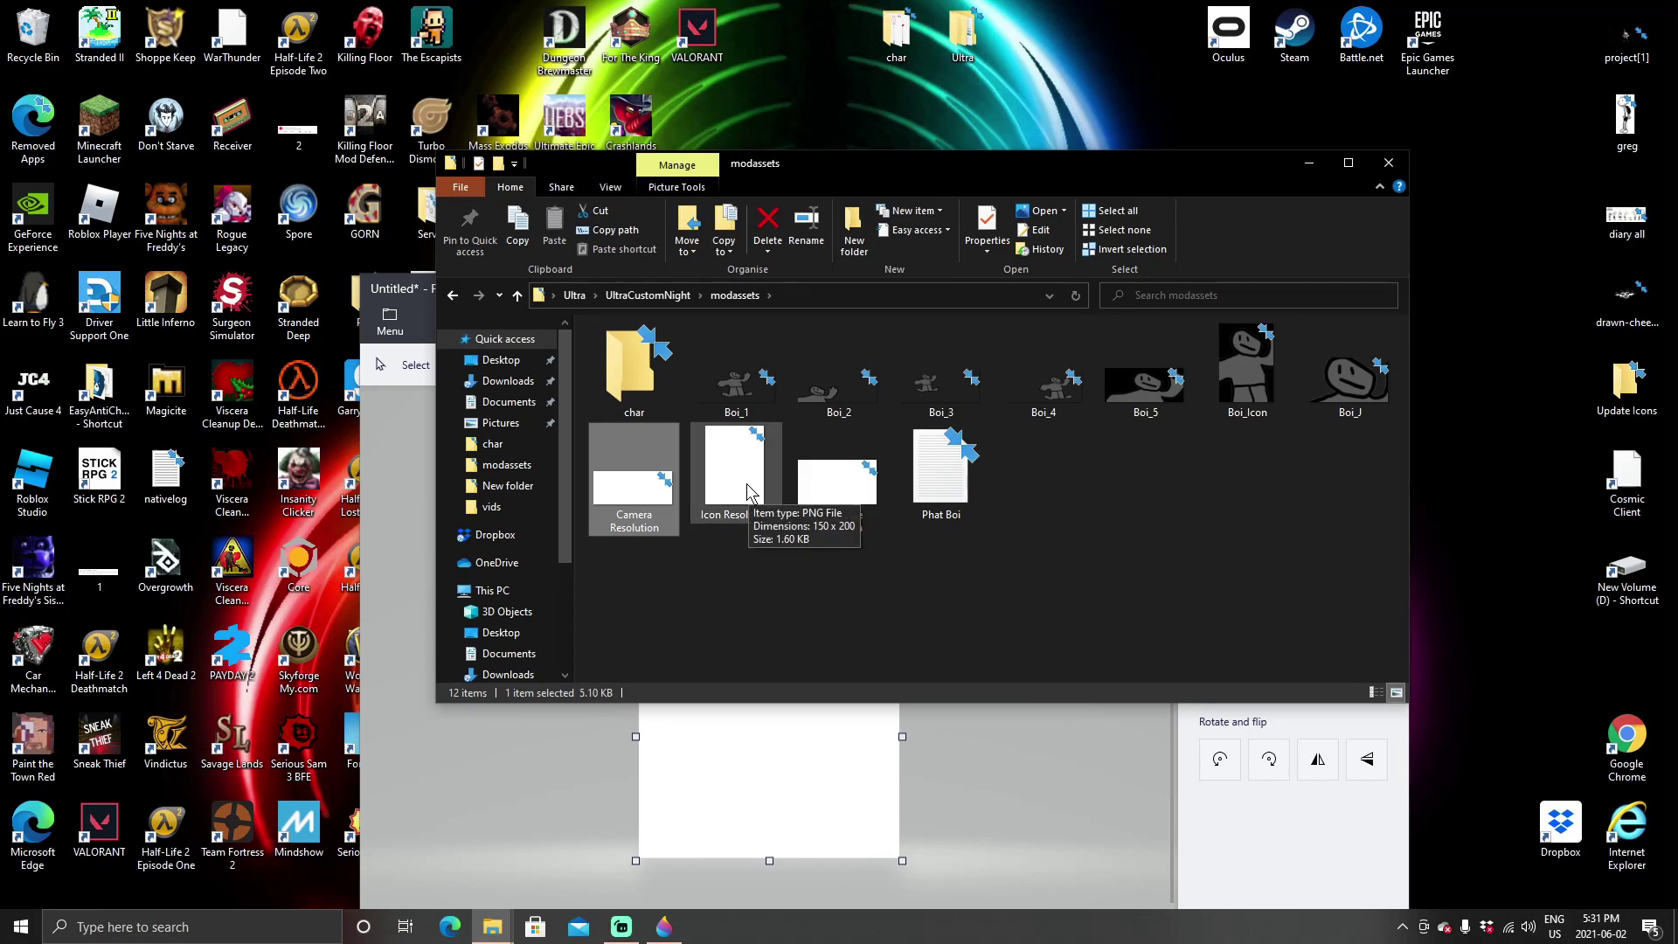
double_click(744, 491)
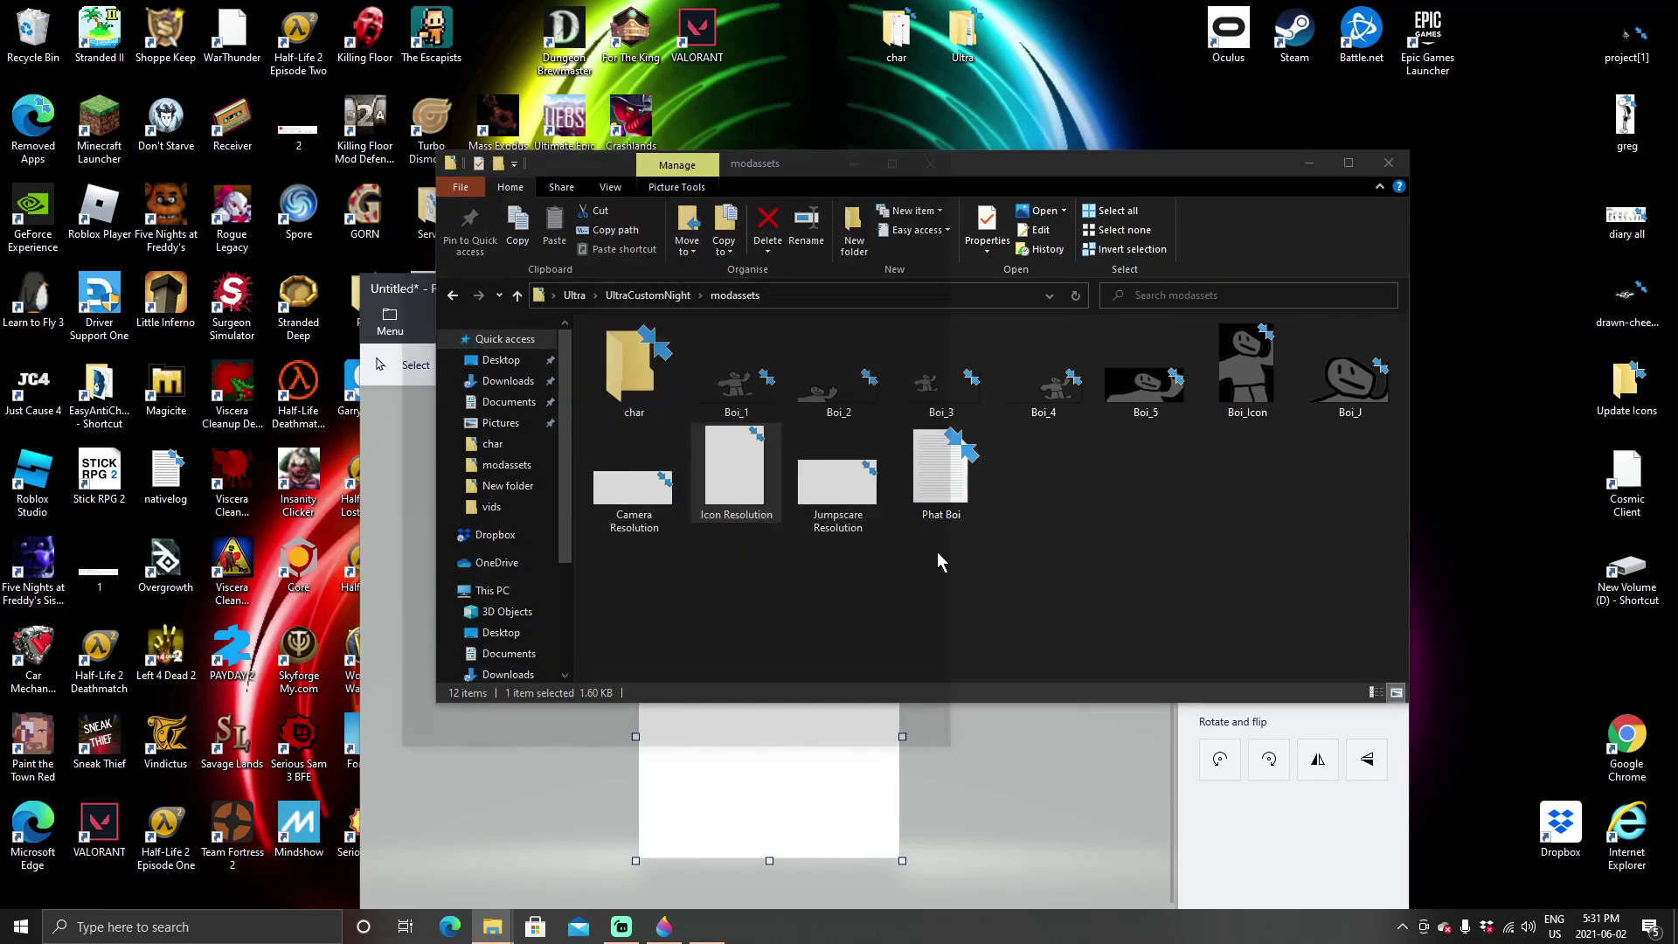
Check in Photos' file information that Icon Resolution measures 150 × 200.
right_click(679, 420)
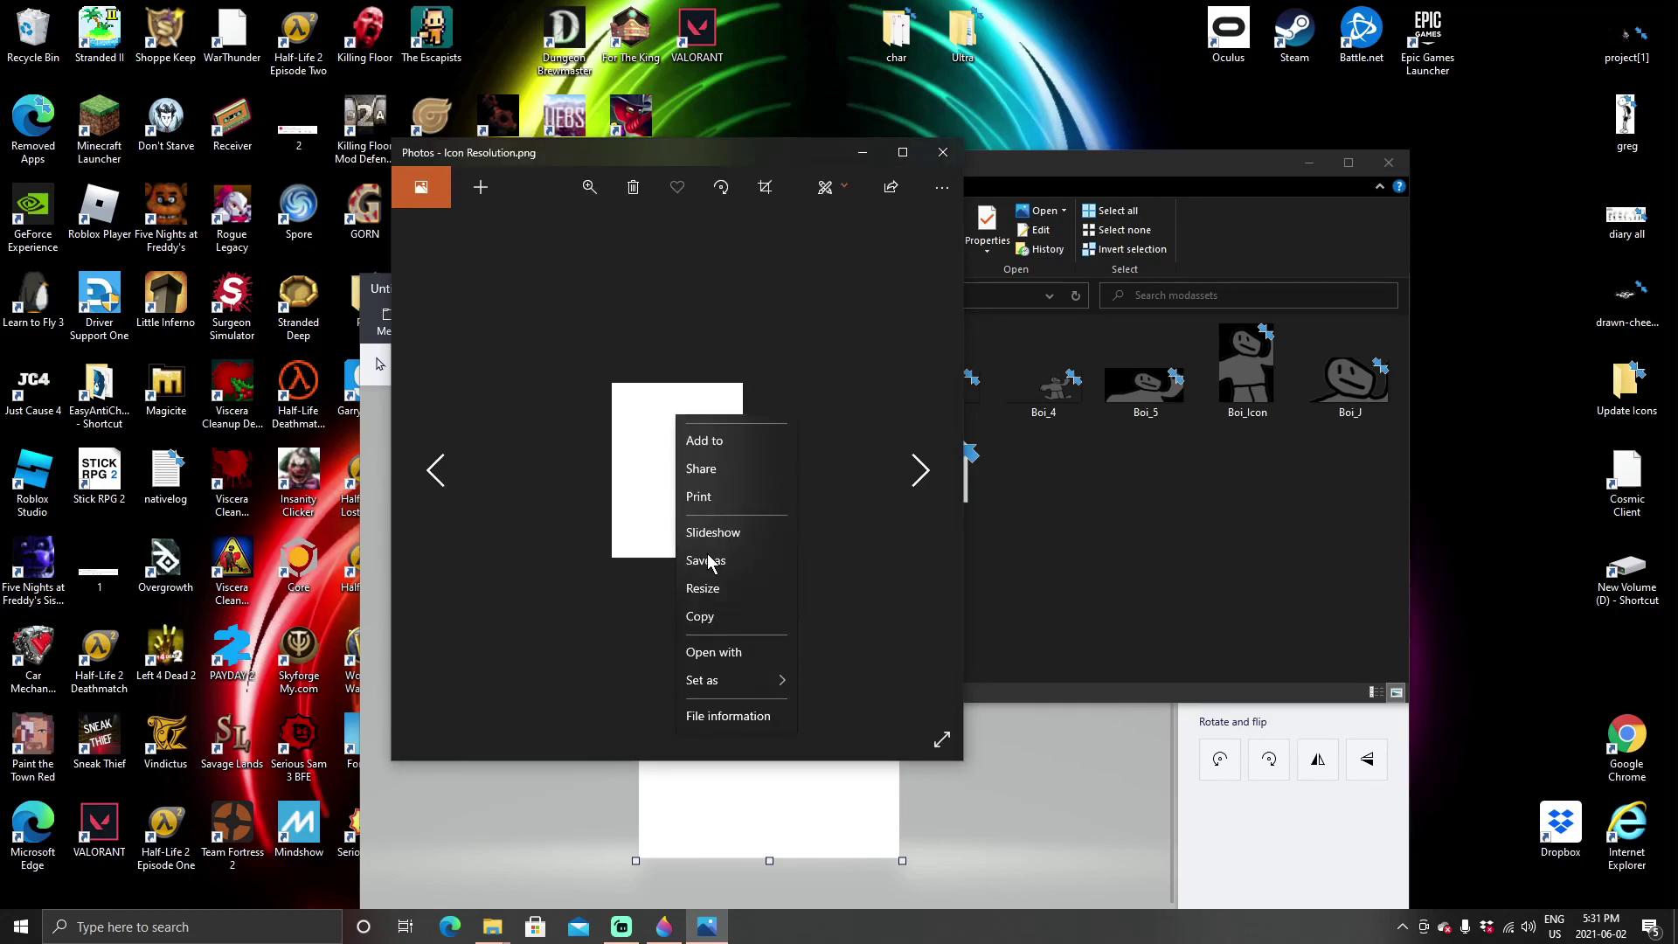
click(744, 835)
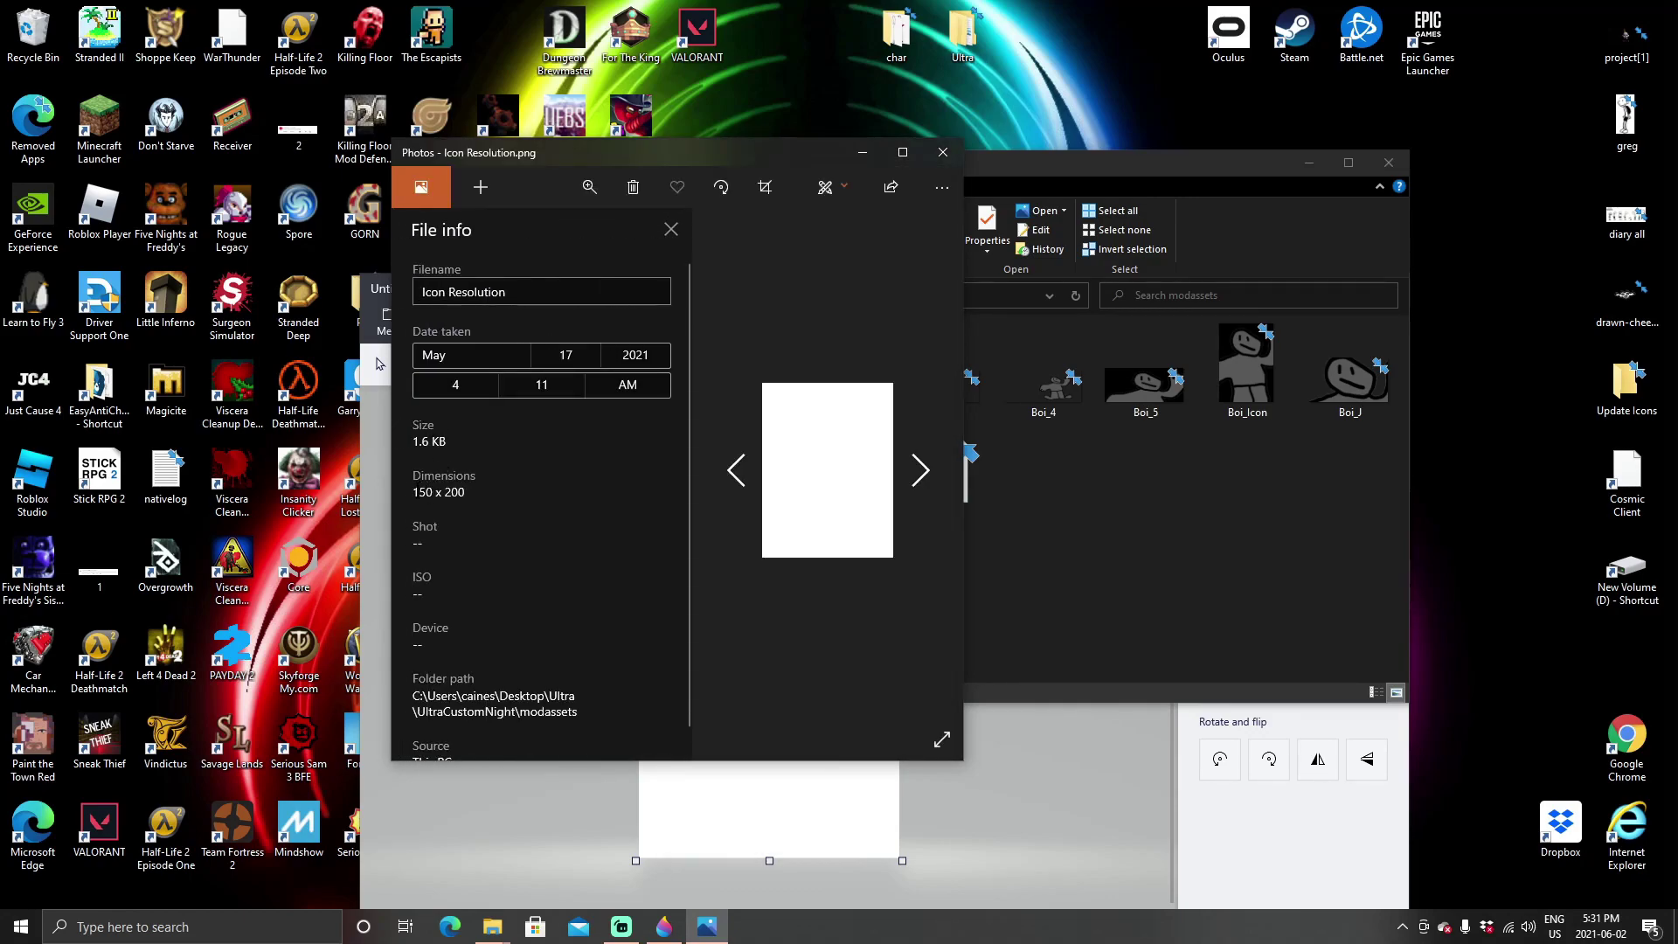
drag(414, 493, 517, 493)
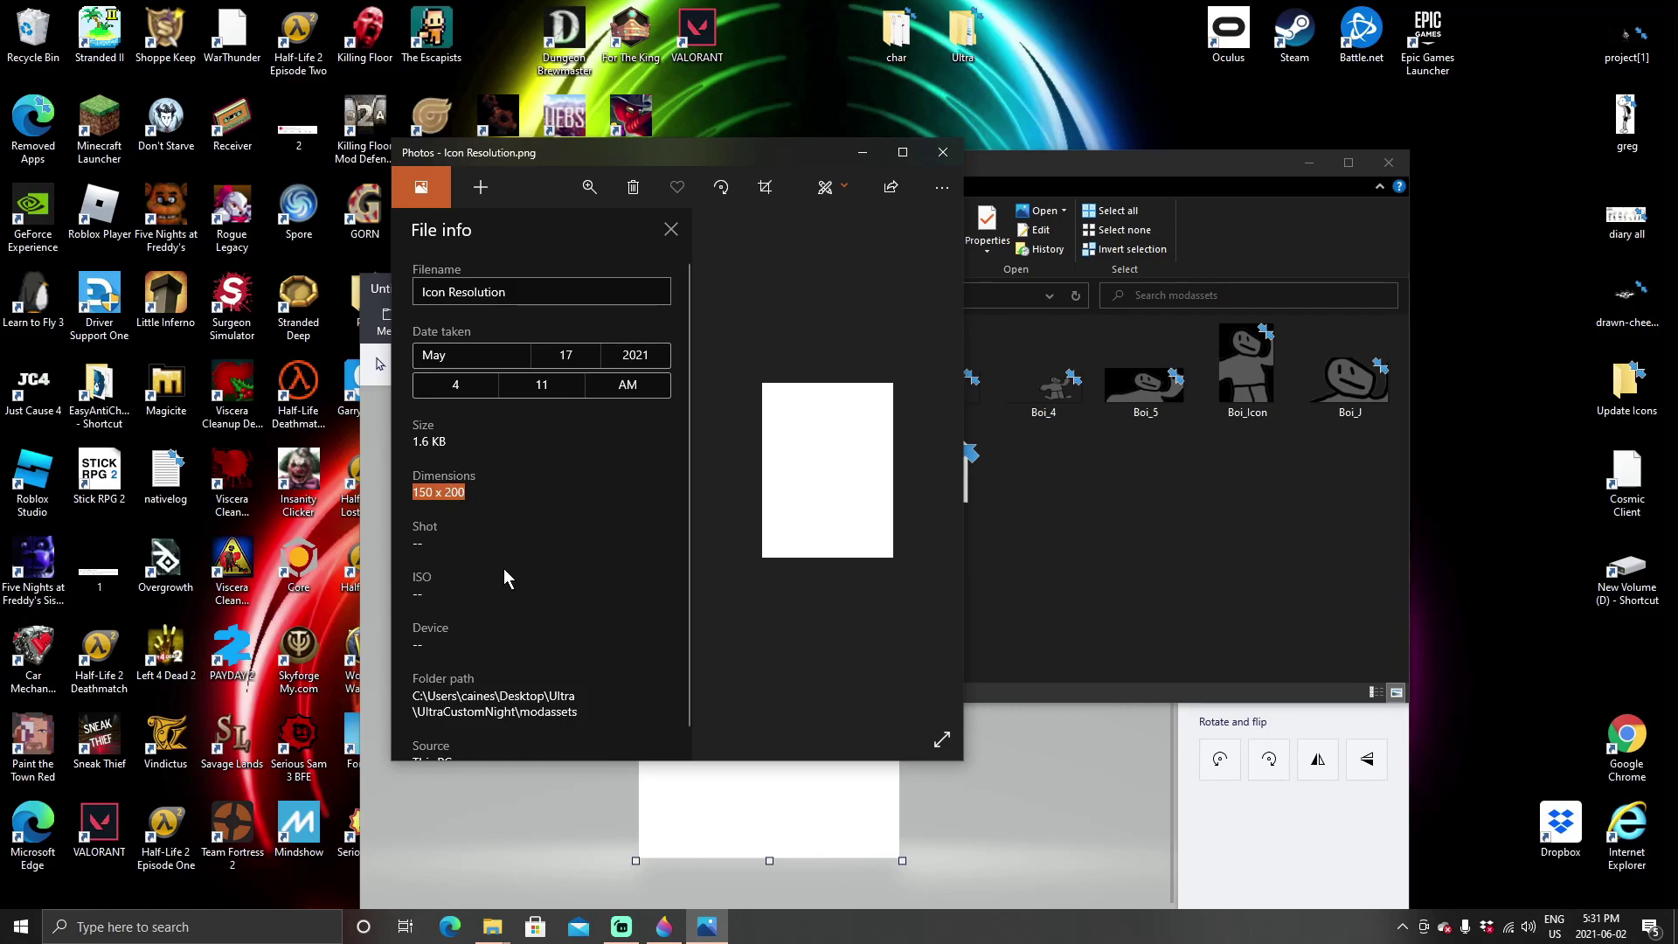
Close Photos and File Explorer, and move the Paint 3D window higher.
click(943, 152)
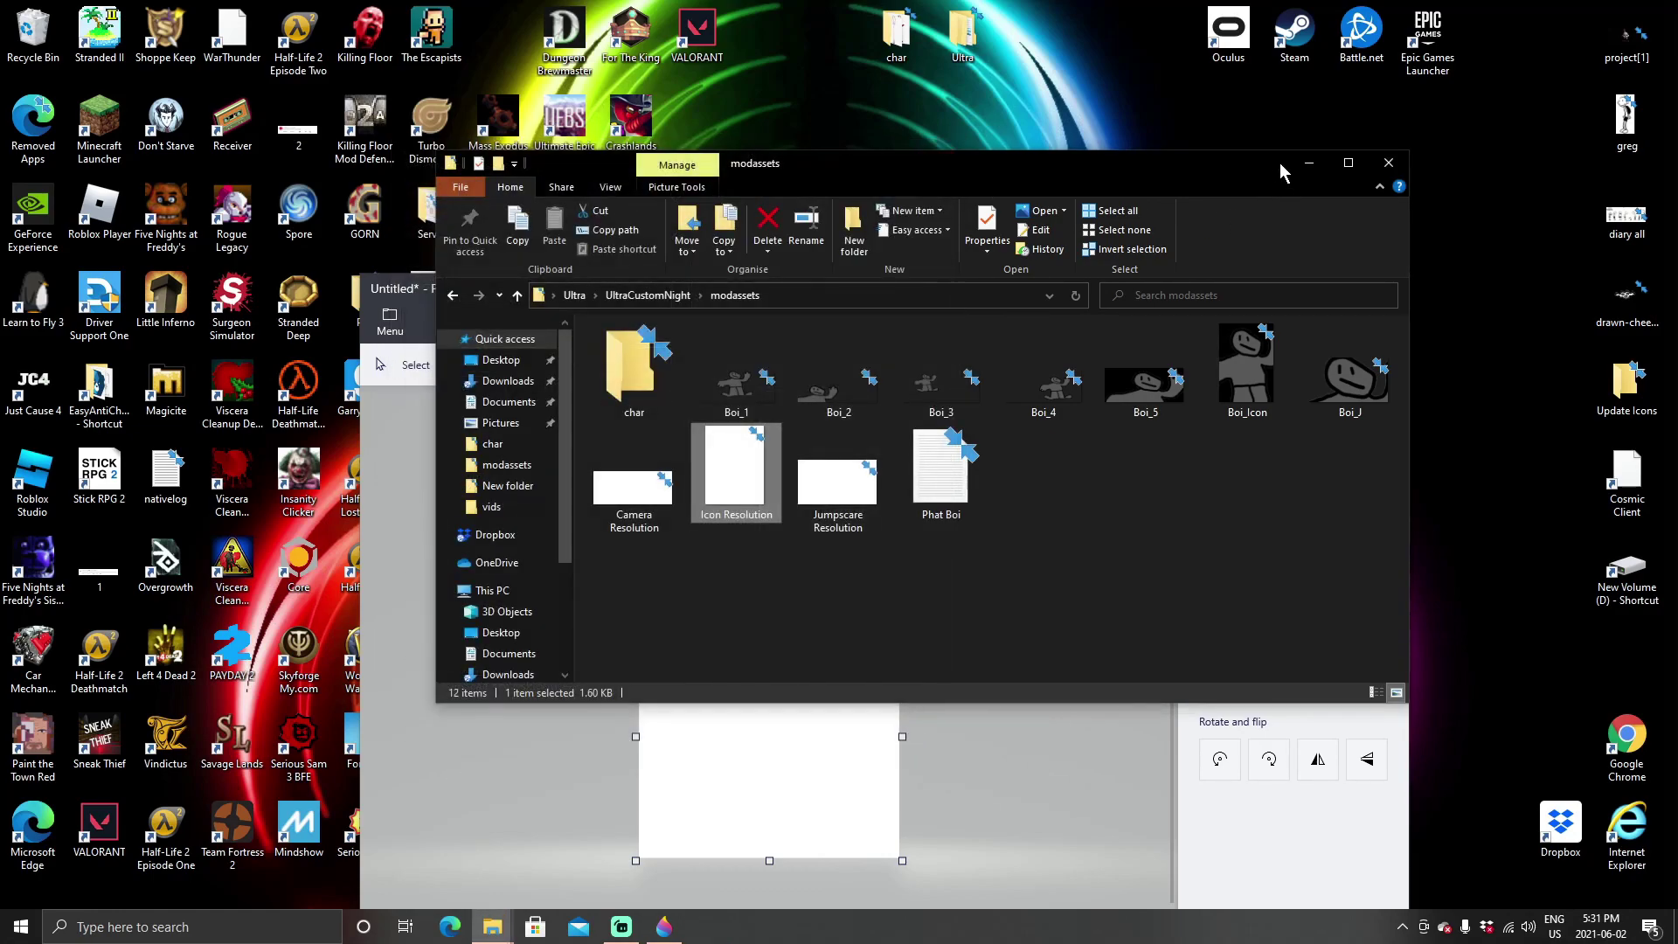
click(1389, 164)
drag(1057, 312, 1042, 155)
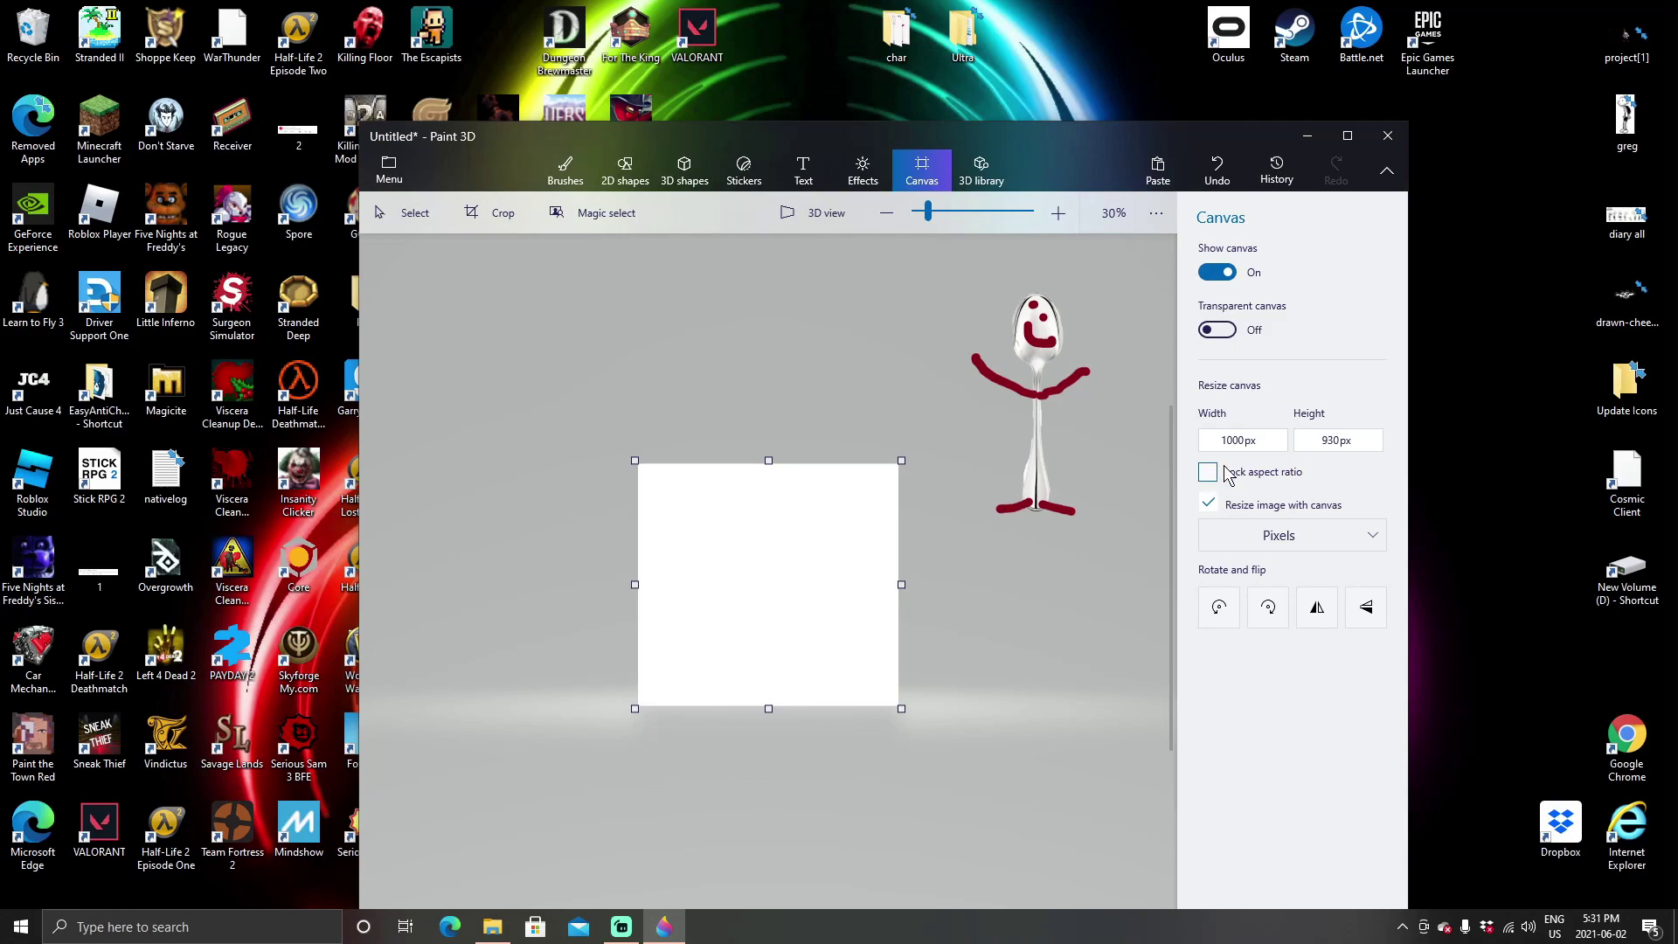
Enter a canvas width of 150 px and move on to the Height field.
click(1234, 439)
key(Tab)
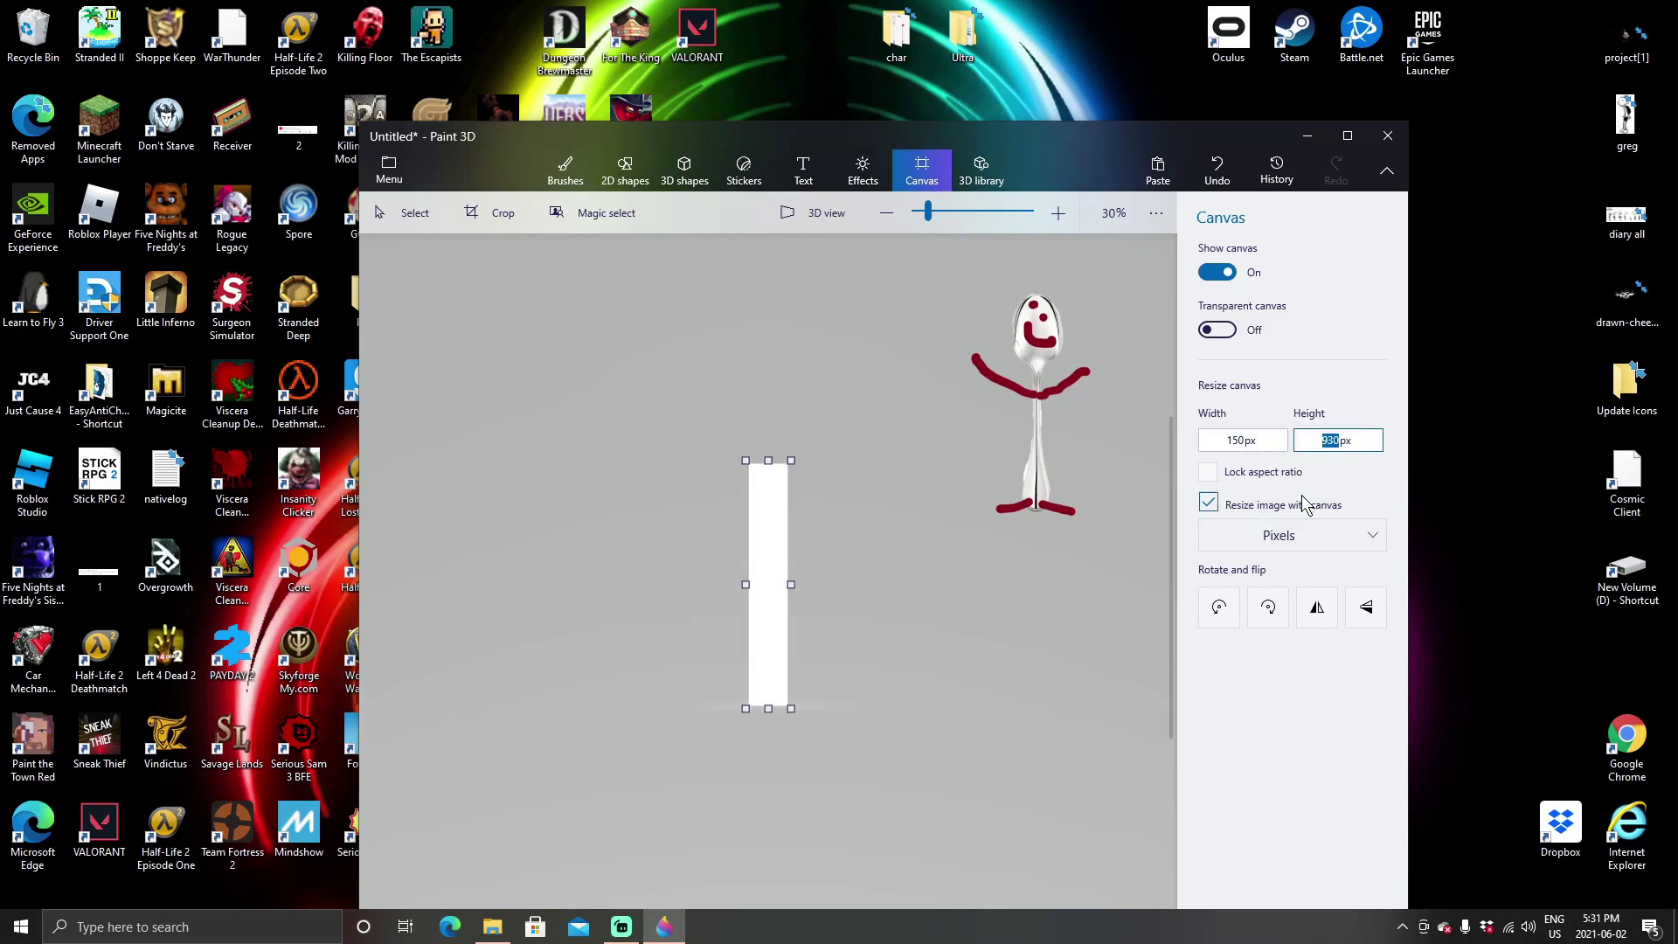
Apply a 200 px canvas height and move the spoon figure onto the canvas.
text(200)
key(Return)
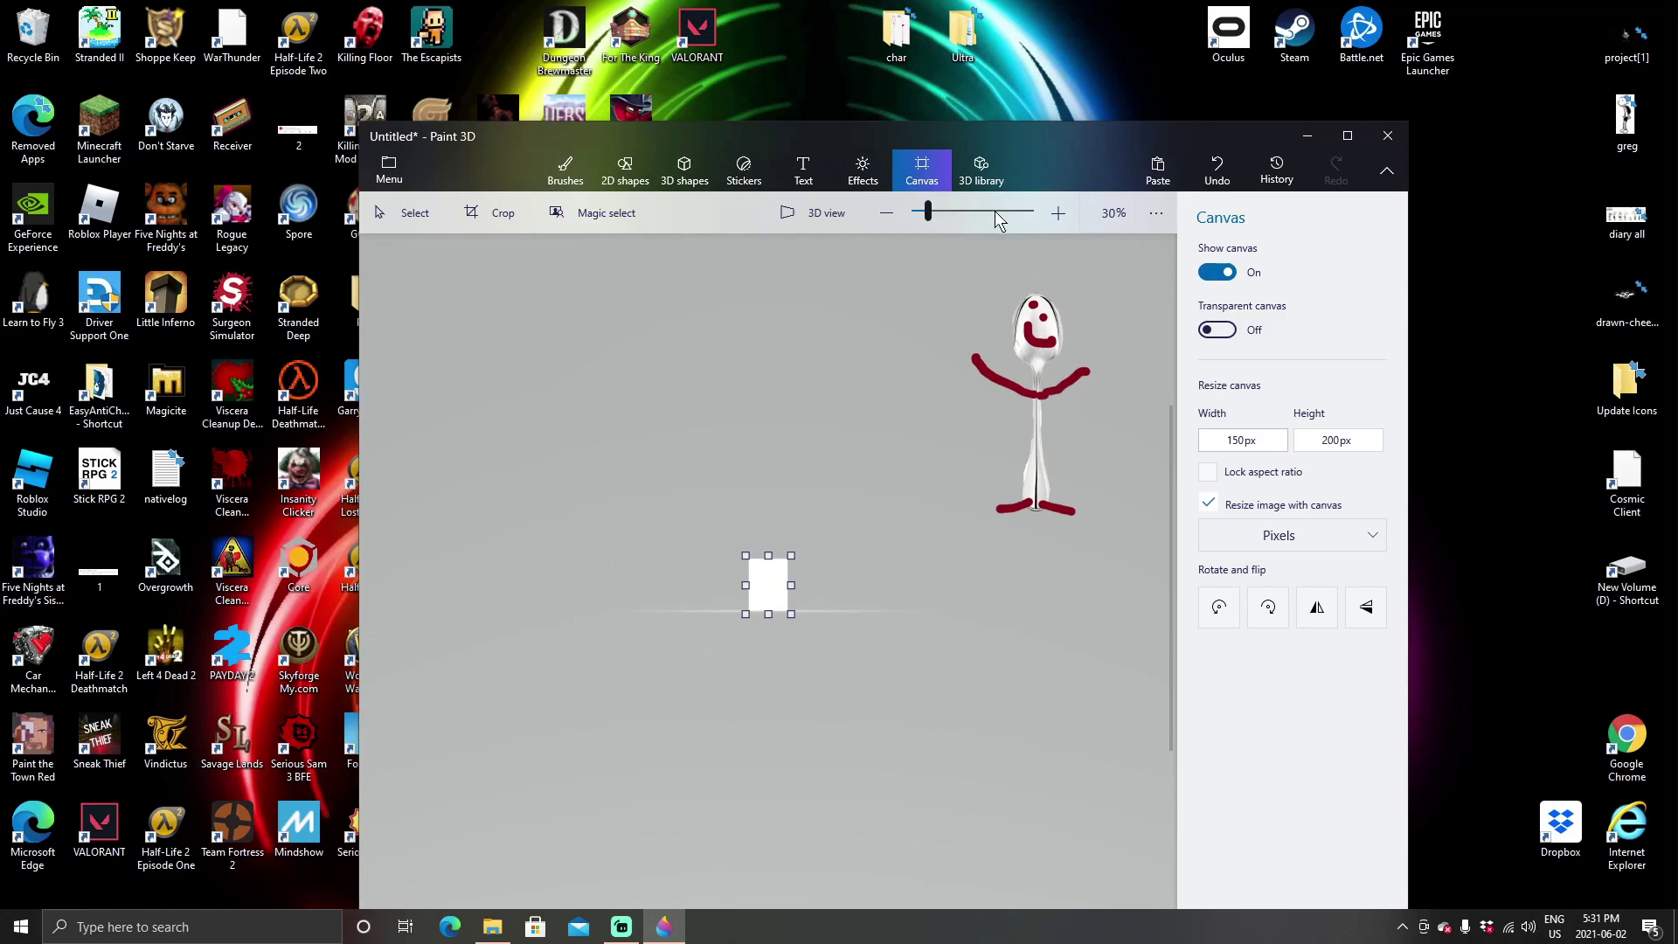
drag(930, 215, 941, 221)
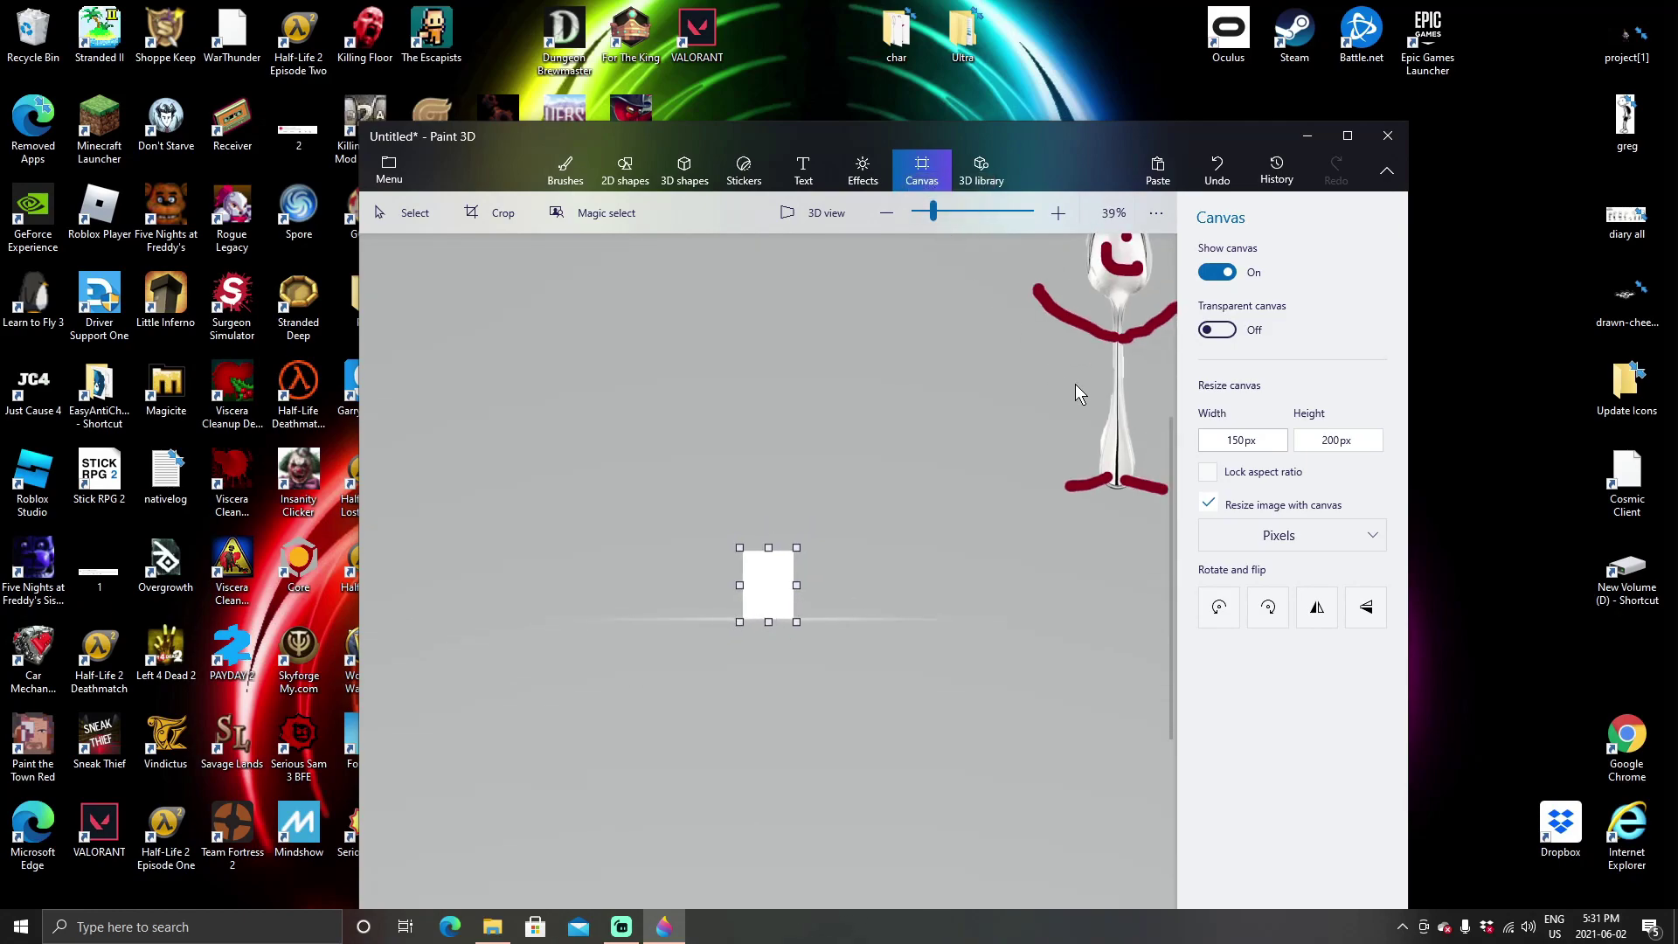
click(1117, 386)
drag(1117, 385, 712, 638)
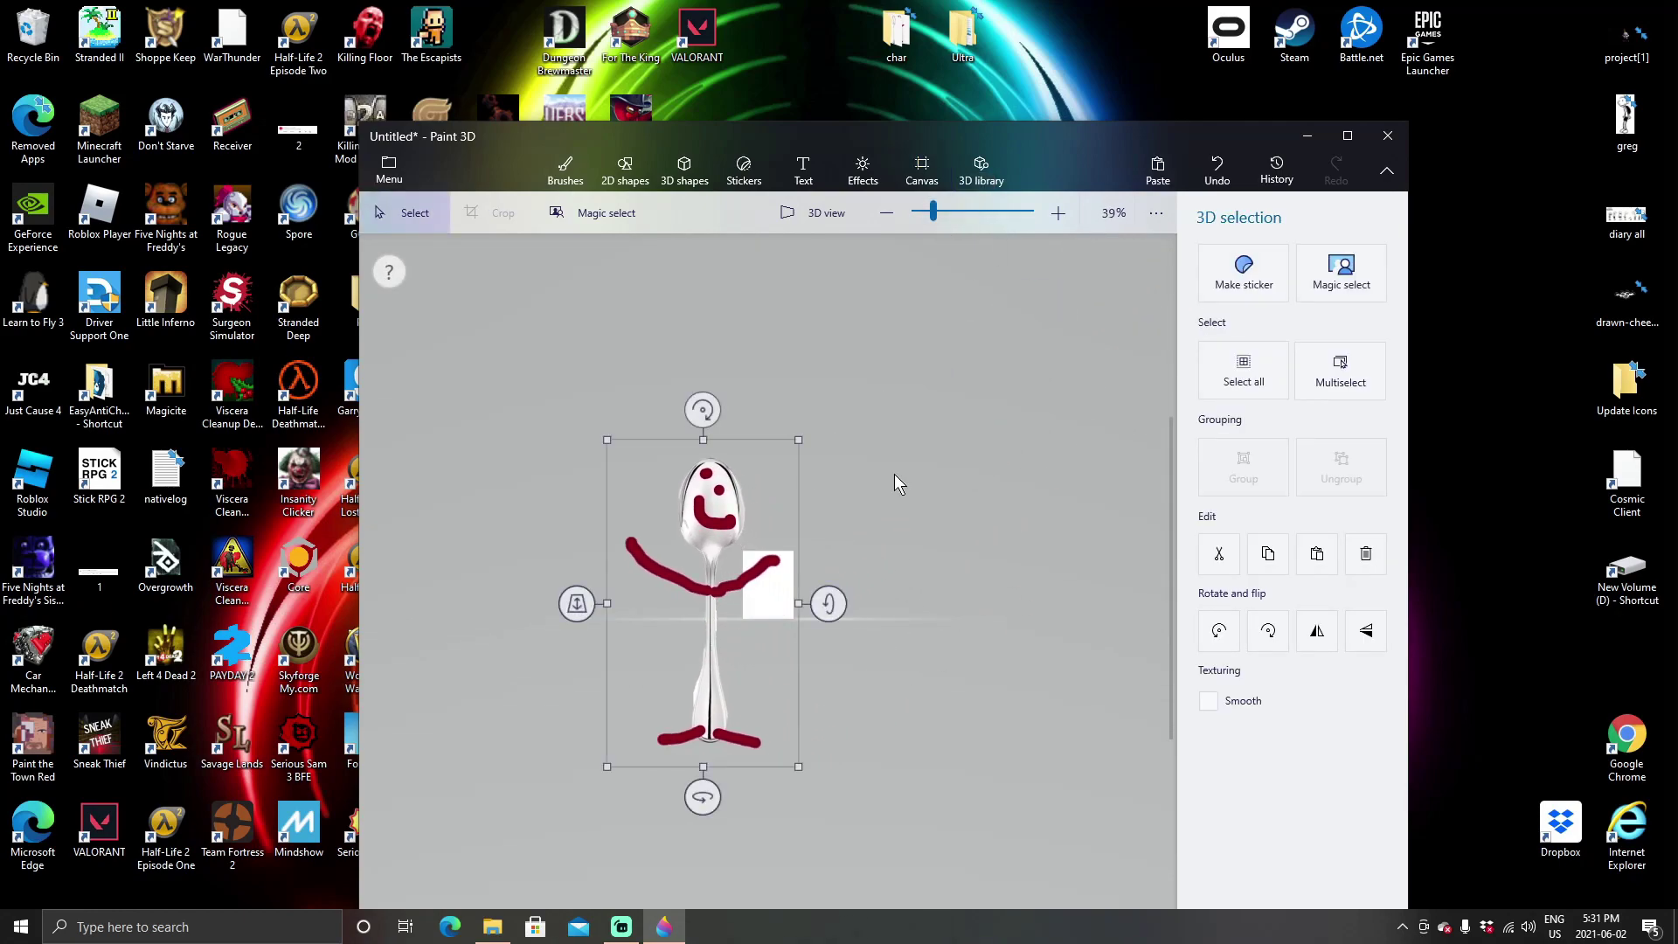
Shrink the spoon figure and nudge it into place on the 150 × 200 canvas.
drag(935, 207, 973, 211)
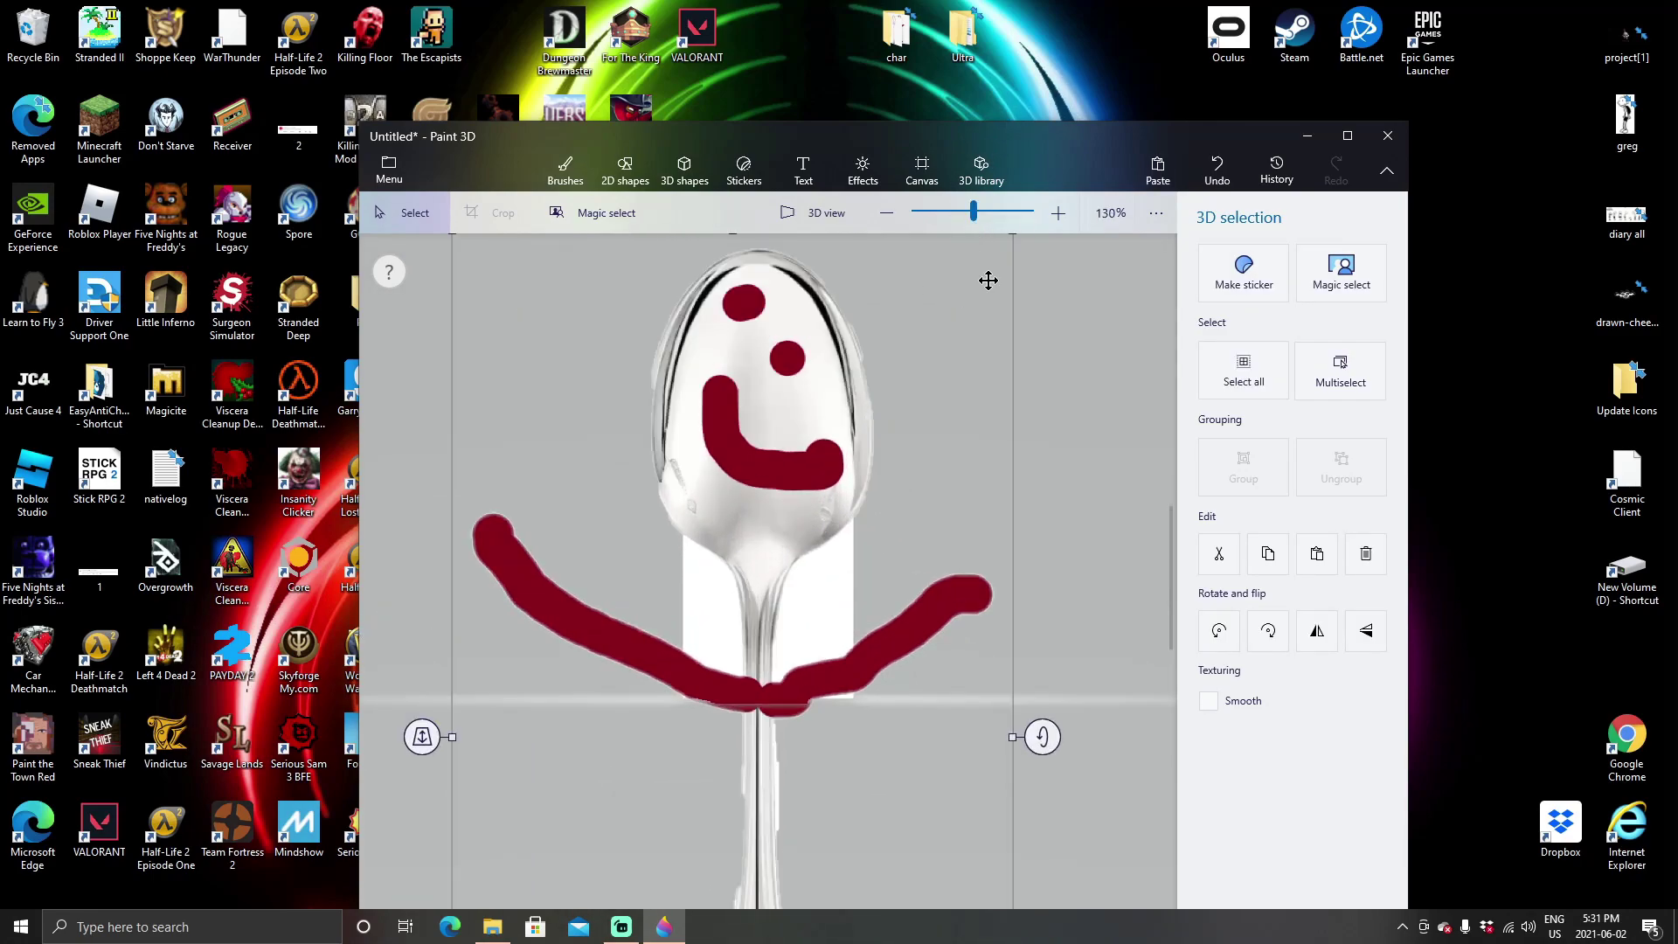
mouse_move(932, 347)
mouse_down()
mouse_move(539, 760)
mouse_move(996, 437)
mouse_move(953, 364)
mouse_up()
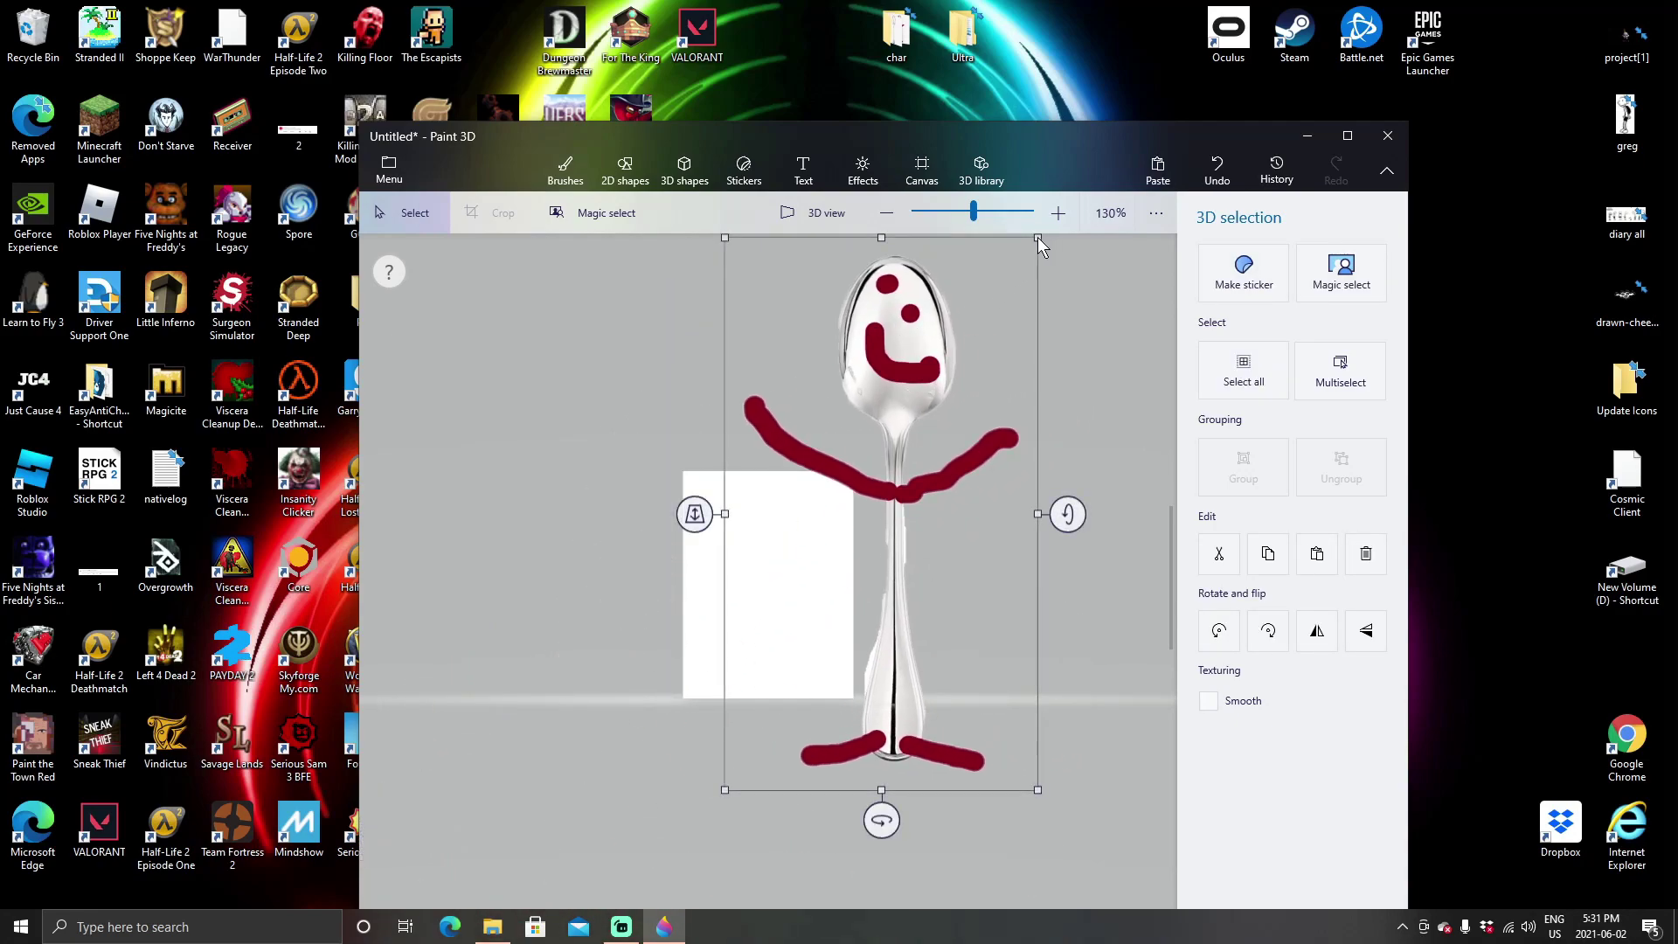
drag(1037, 239, 877, 457)
drag(791, 559, 798, 566)
click(1026, 521)
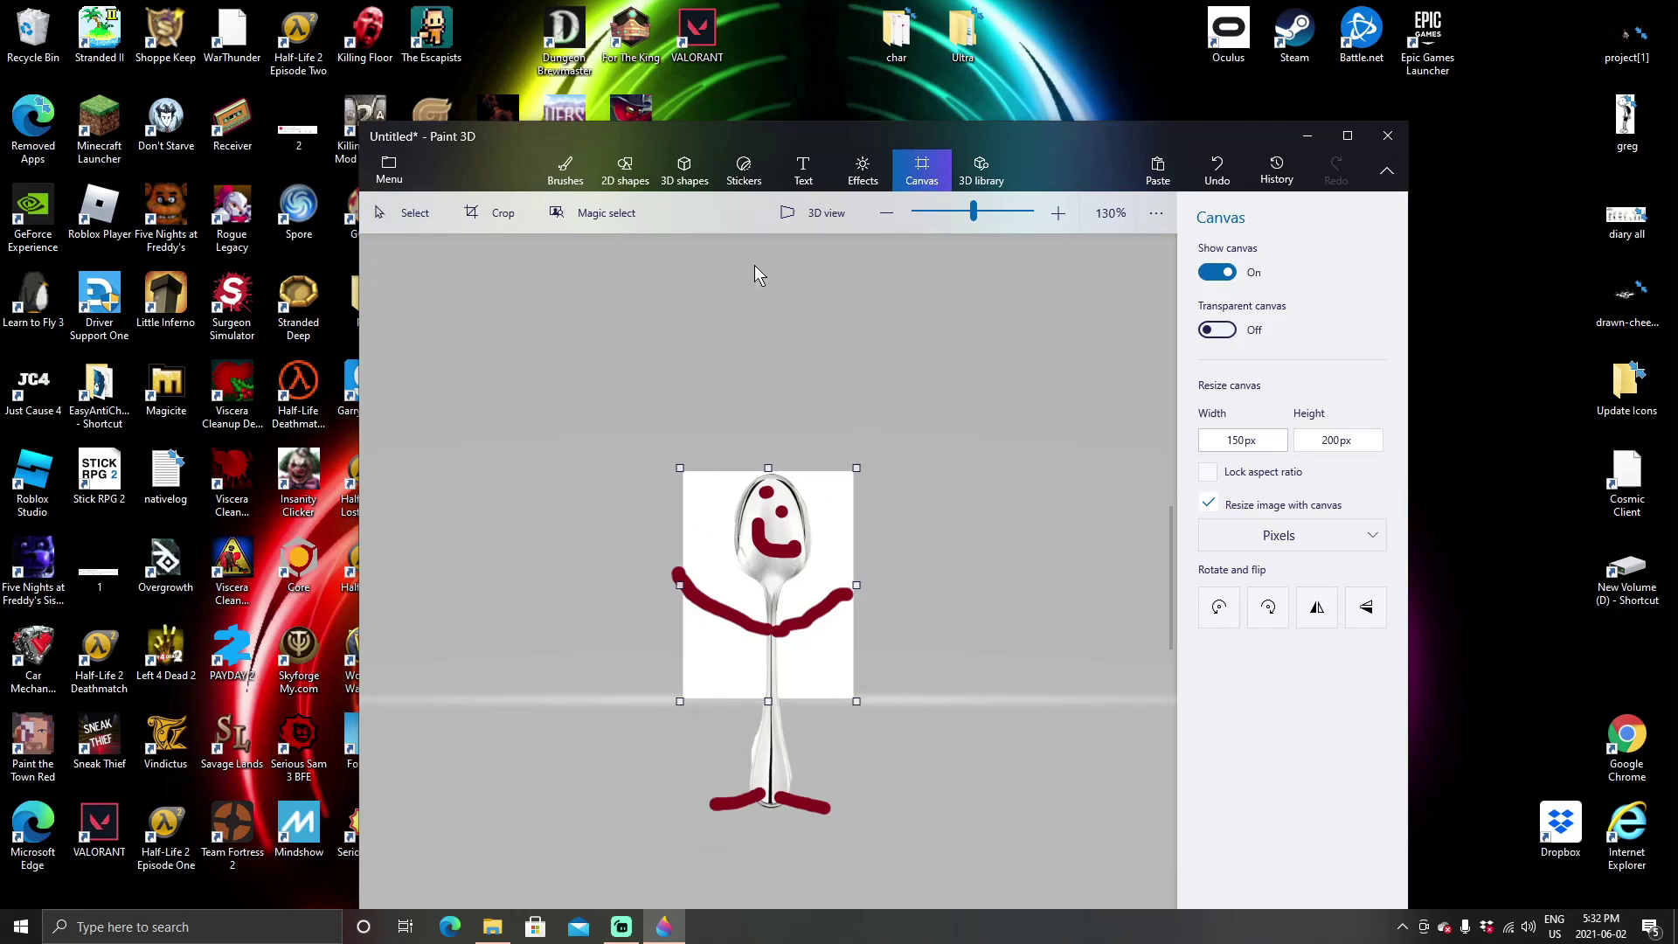
Toggle Lock aspect ratio on and back off, then open the main Menu.
click(1208, 472)
click(1209, 473)
click(1208, 473)
click(1209, 473)
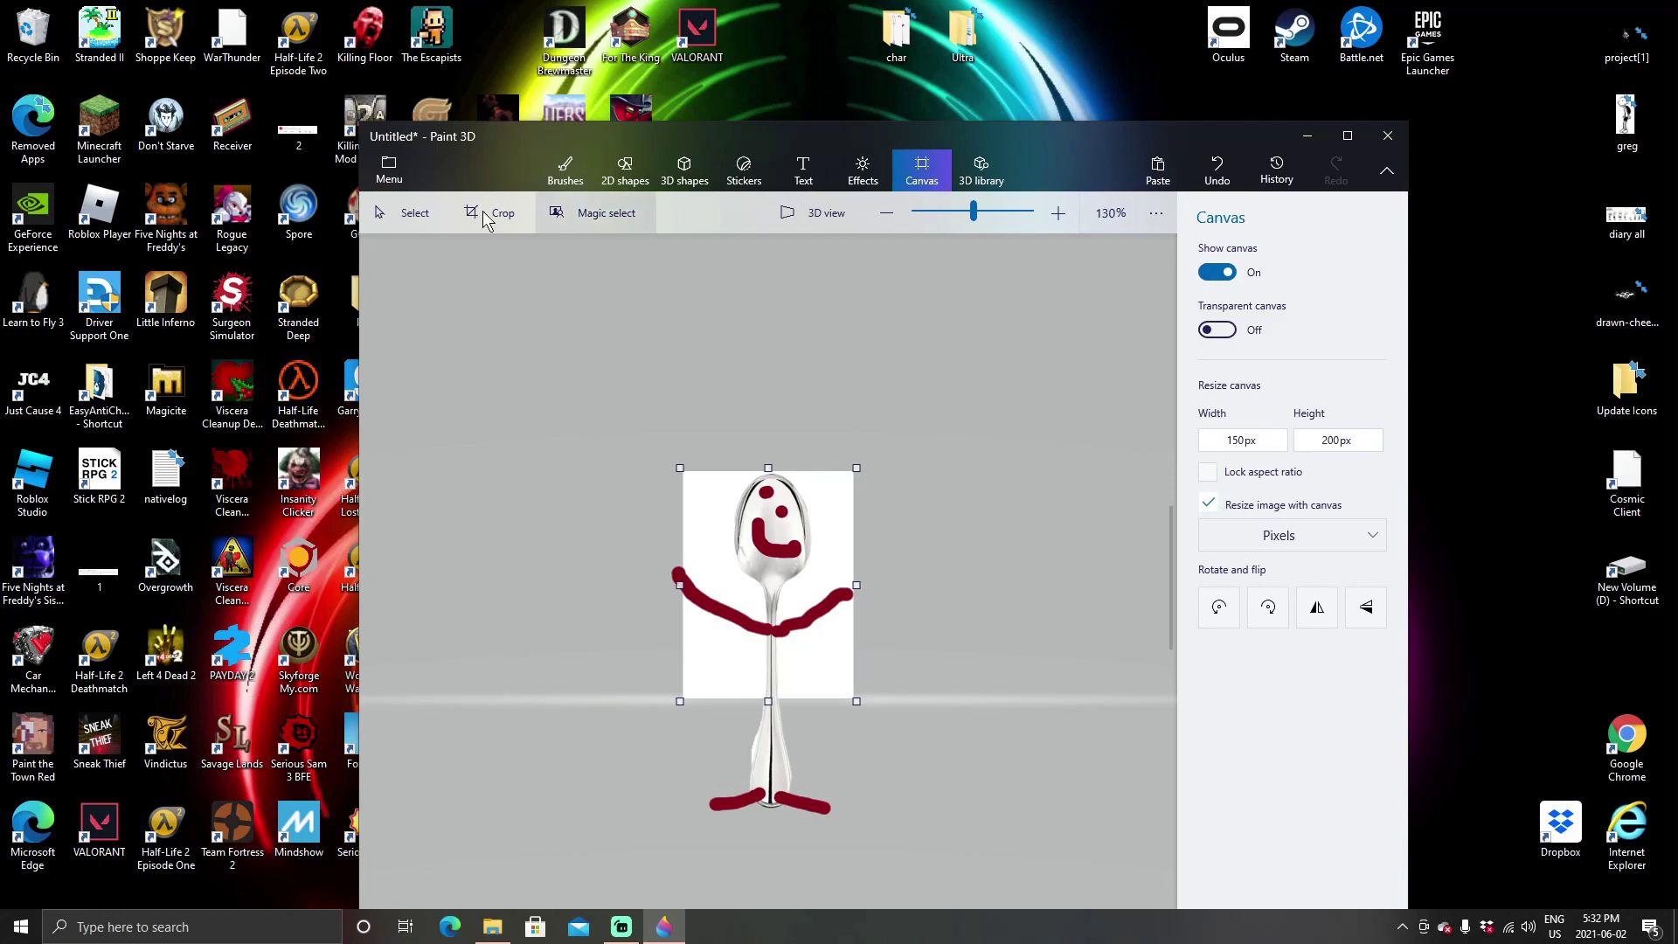
click(387, 171)
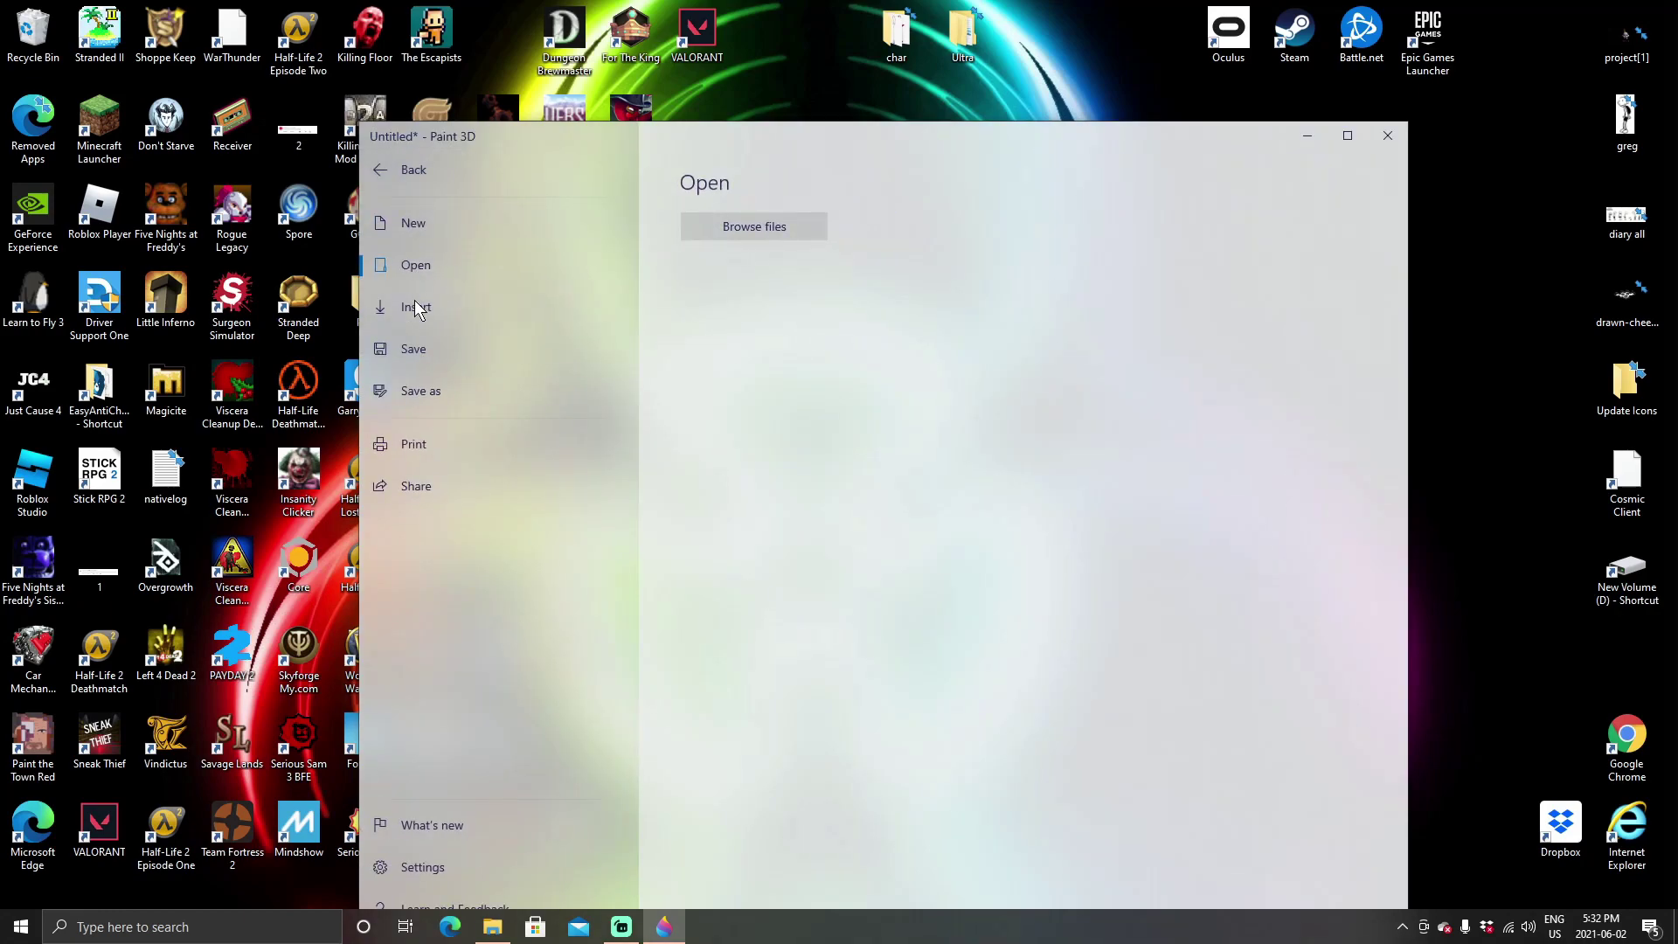
Save a copy as an image with PNG transparency enabled.
click(426, 398)
click(727, 322)
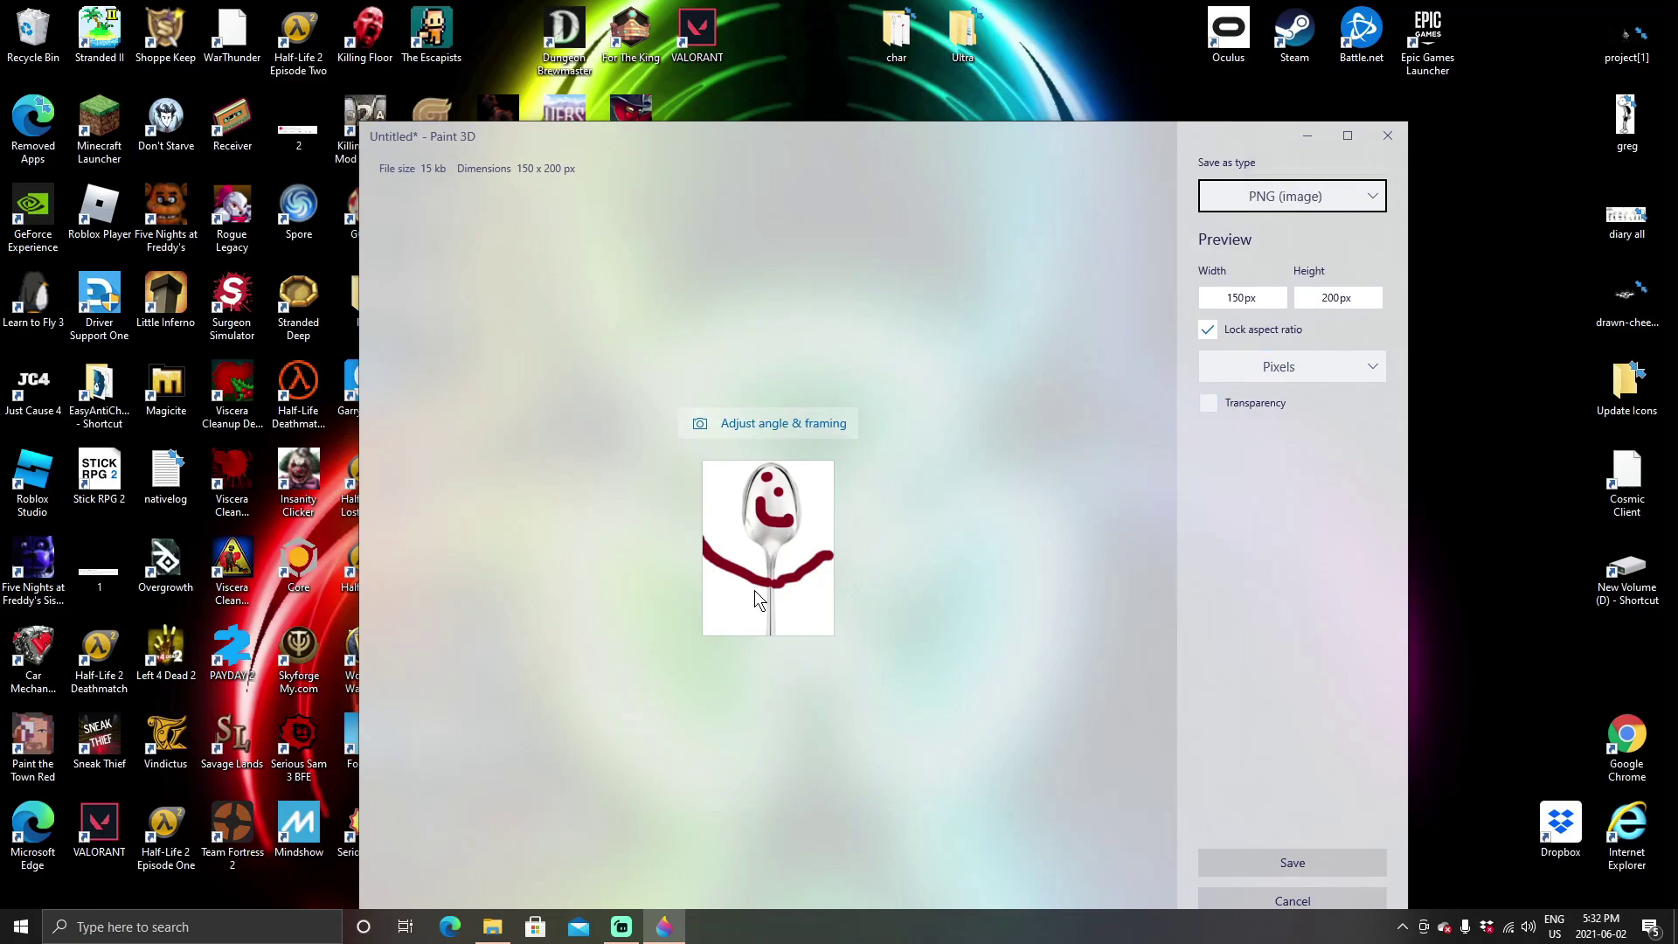
click(1233, 403)
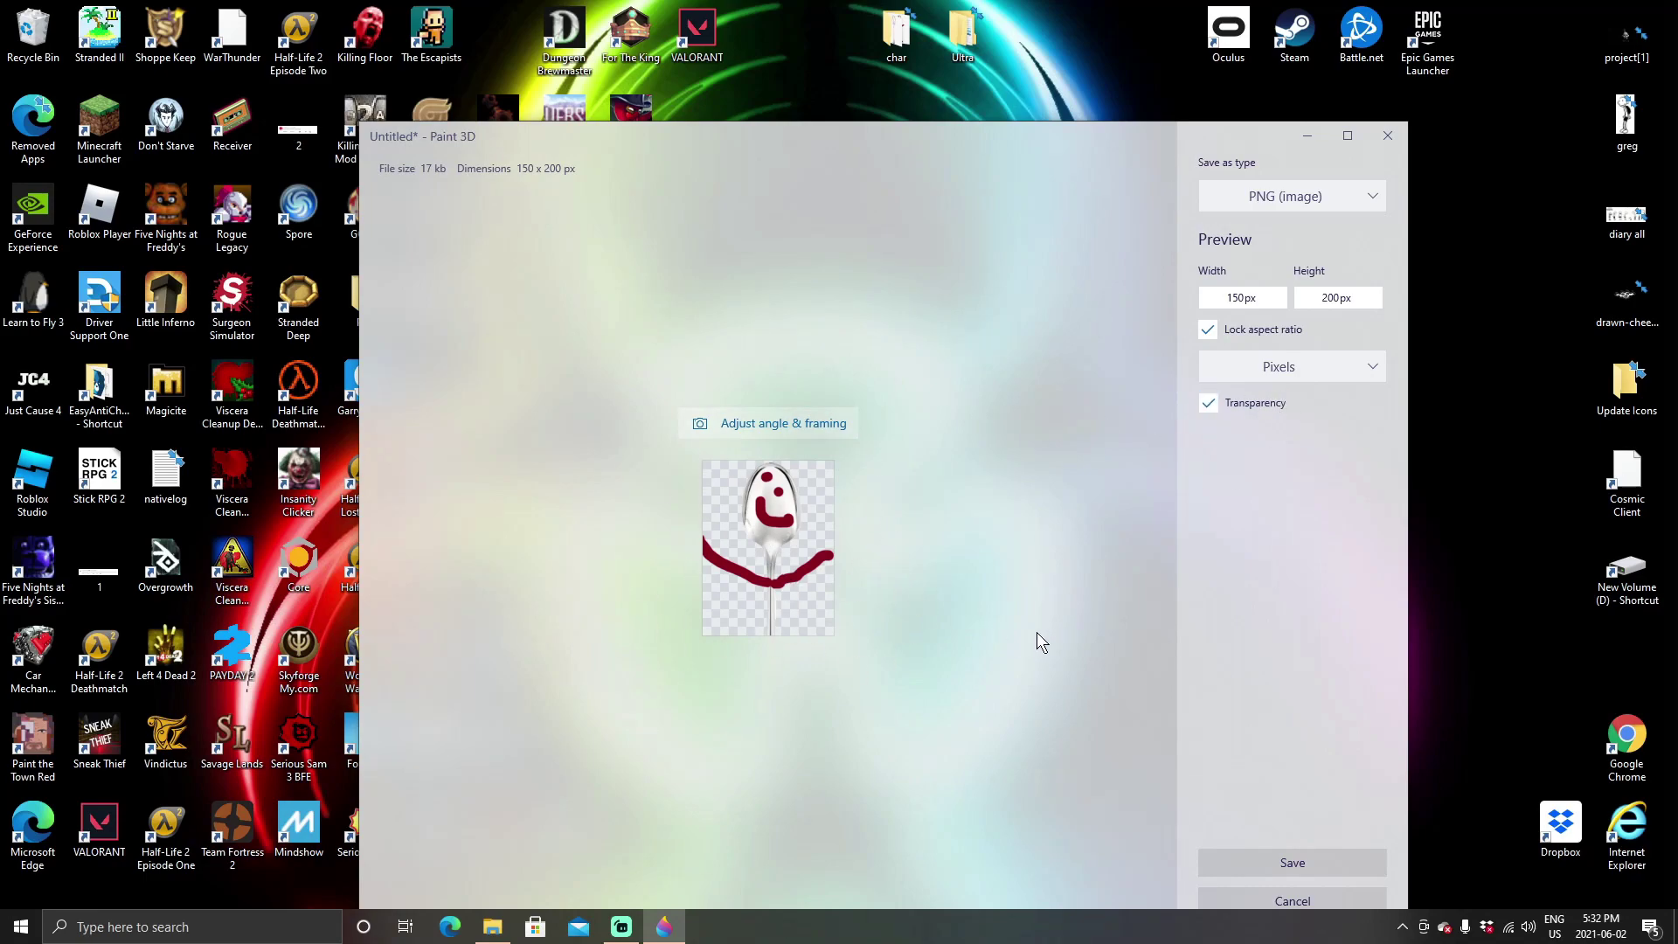
click(1296, 865)
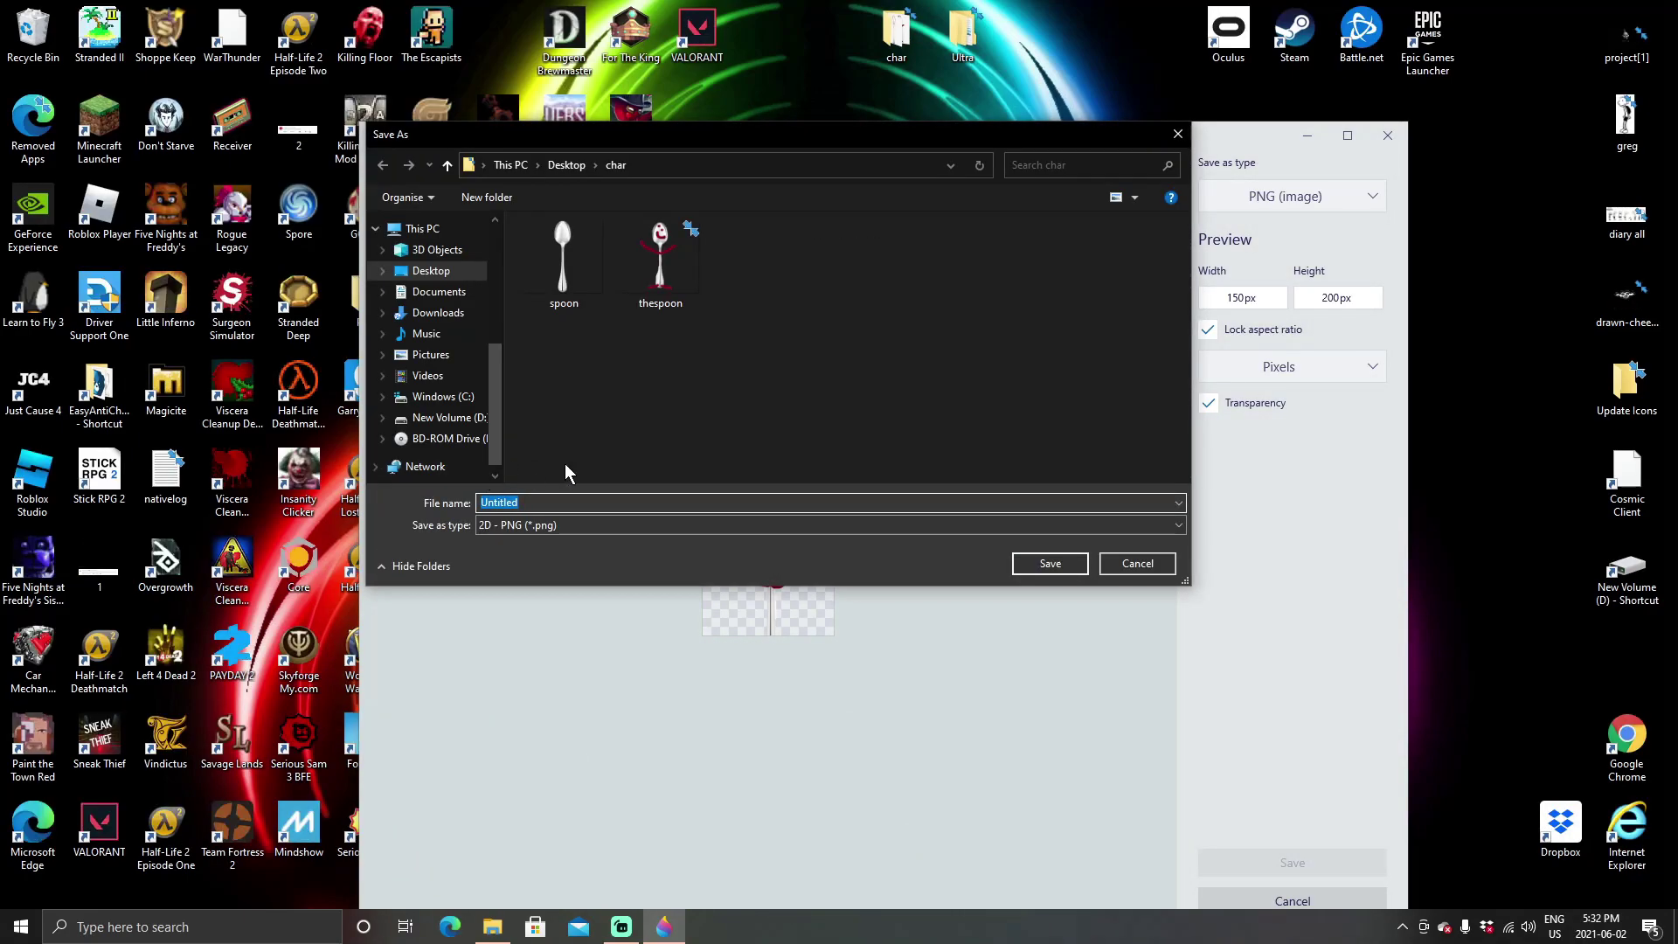
Save the icon-sized PNG as 'spoon1' in the char folder, then minimize Paint 3D.
key(BackSpace)
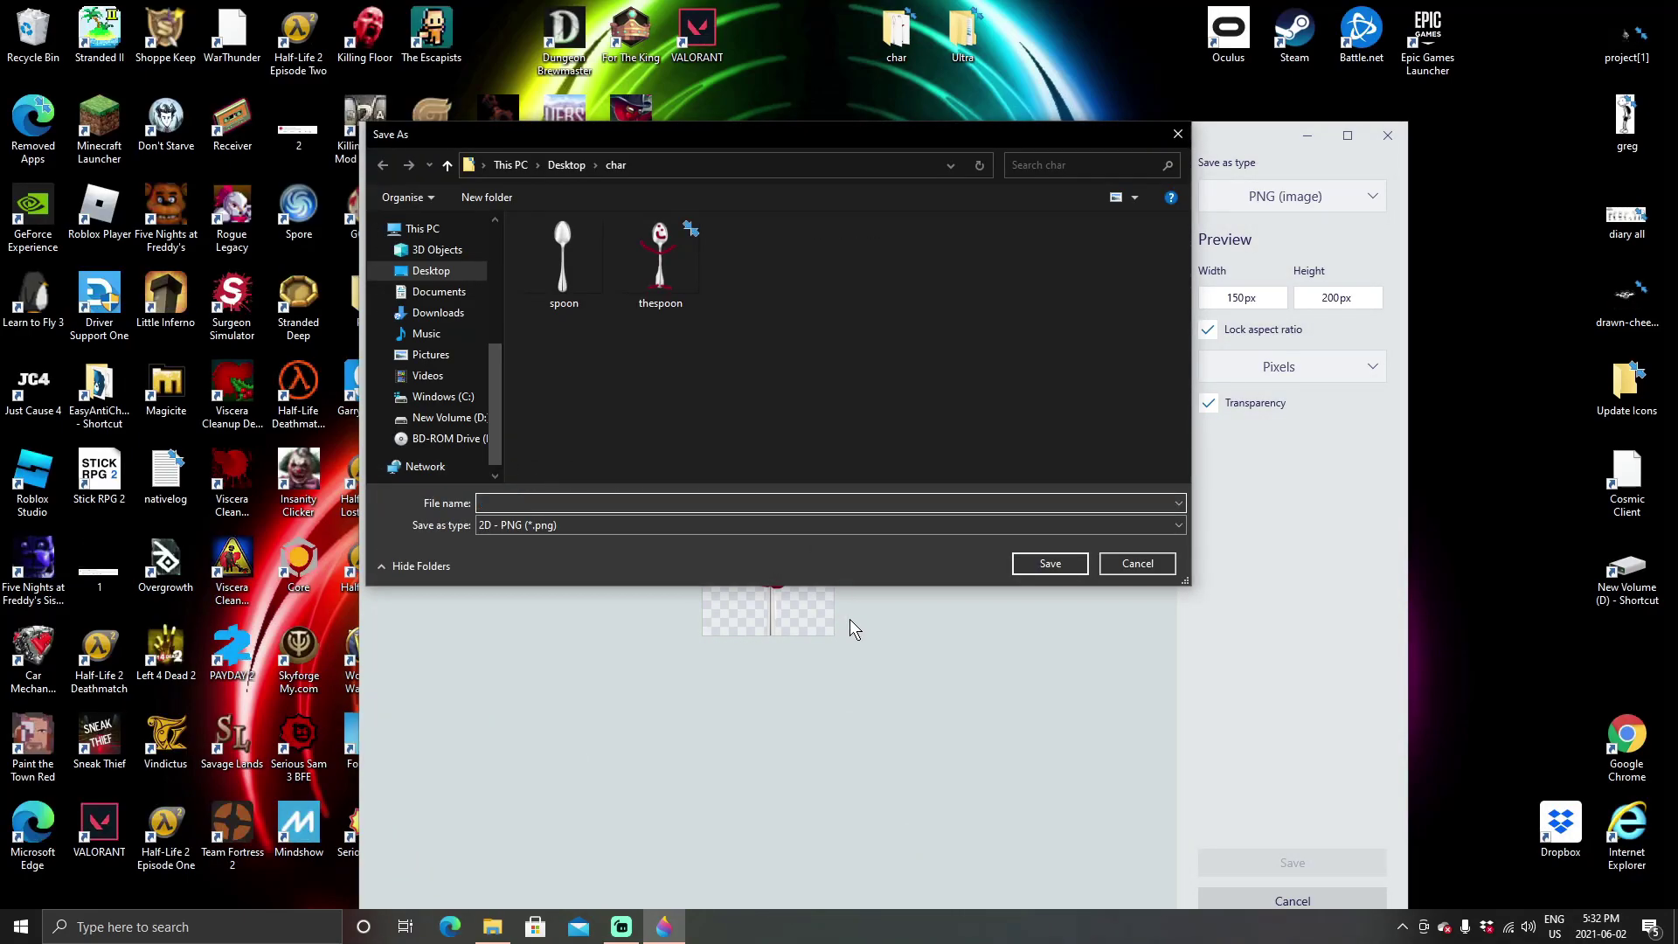
text(spo)
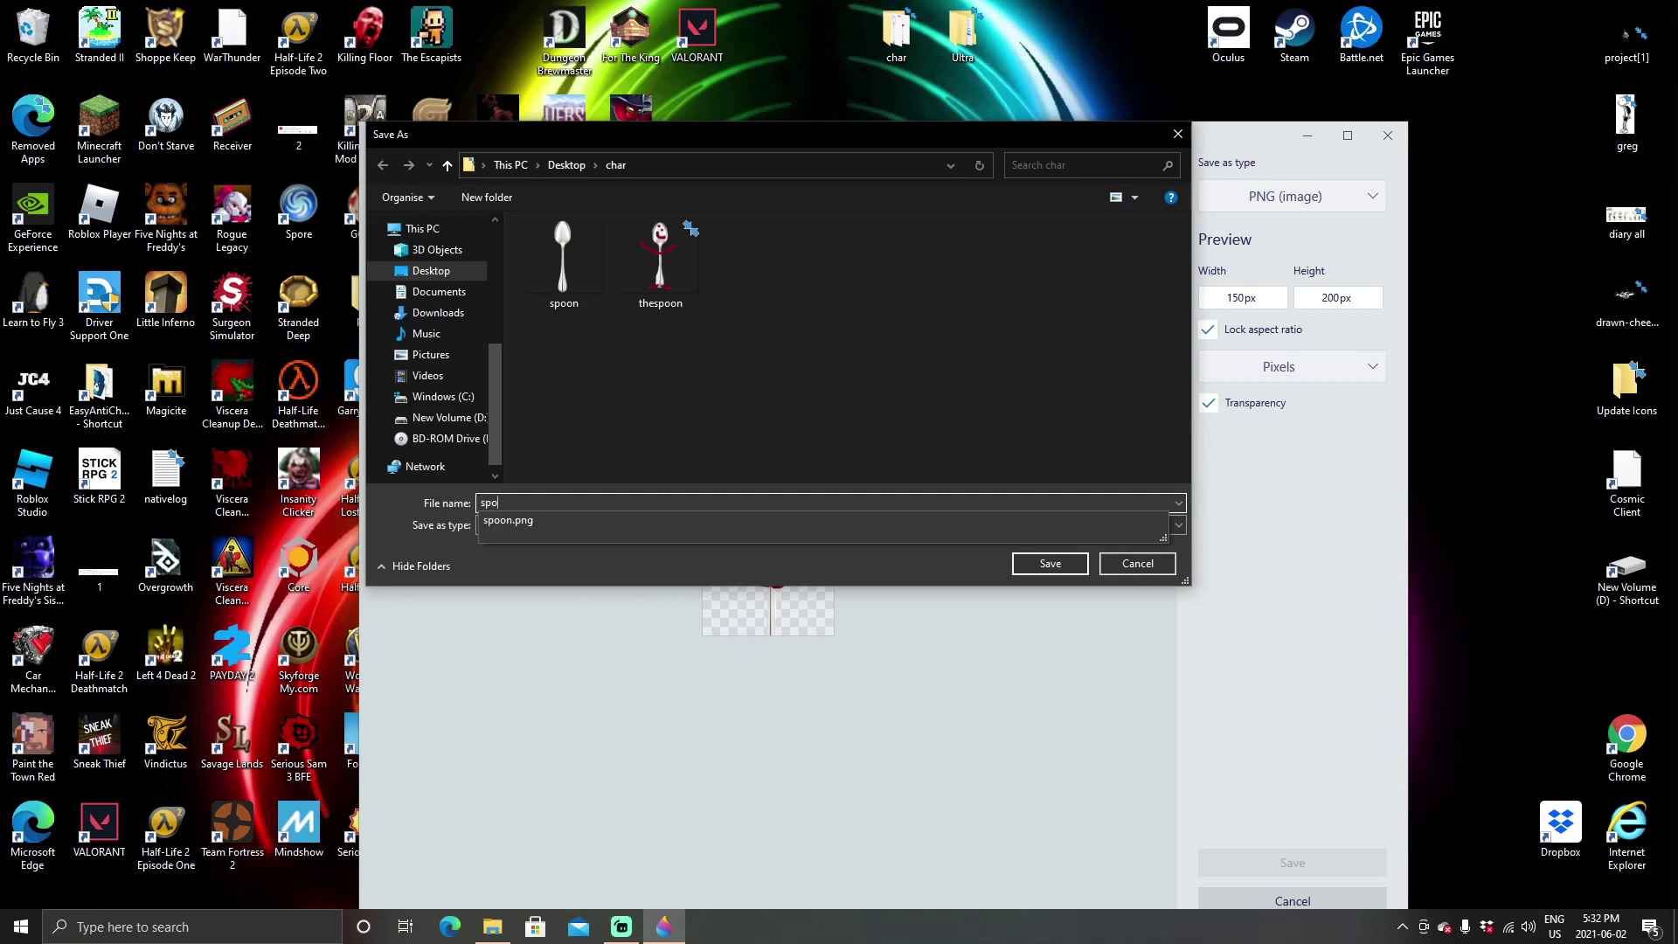
text(on1)
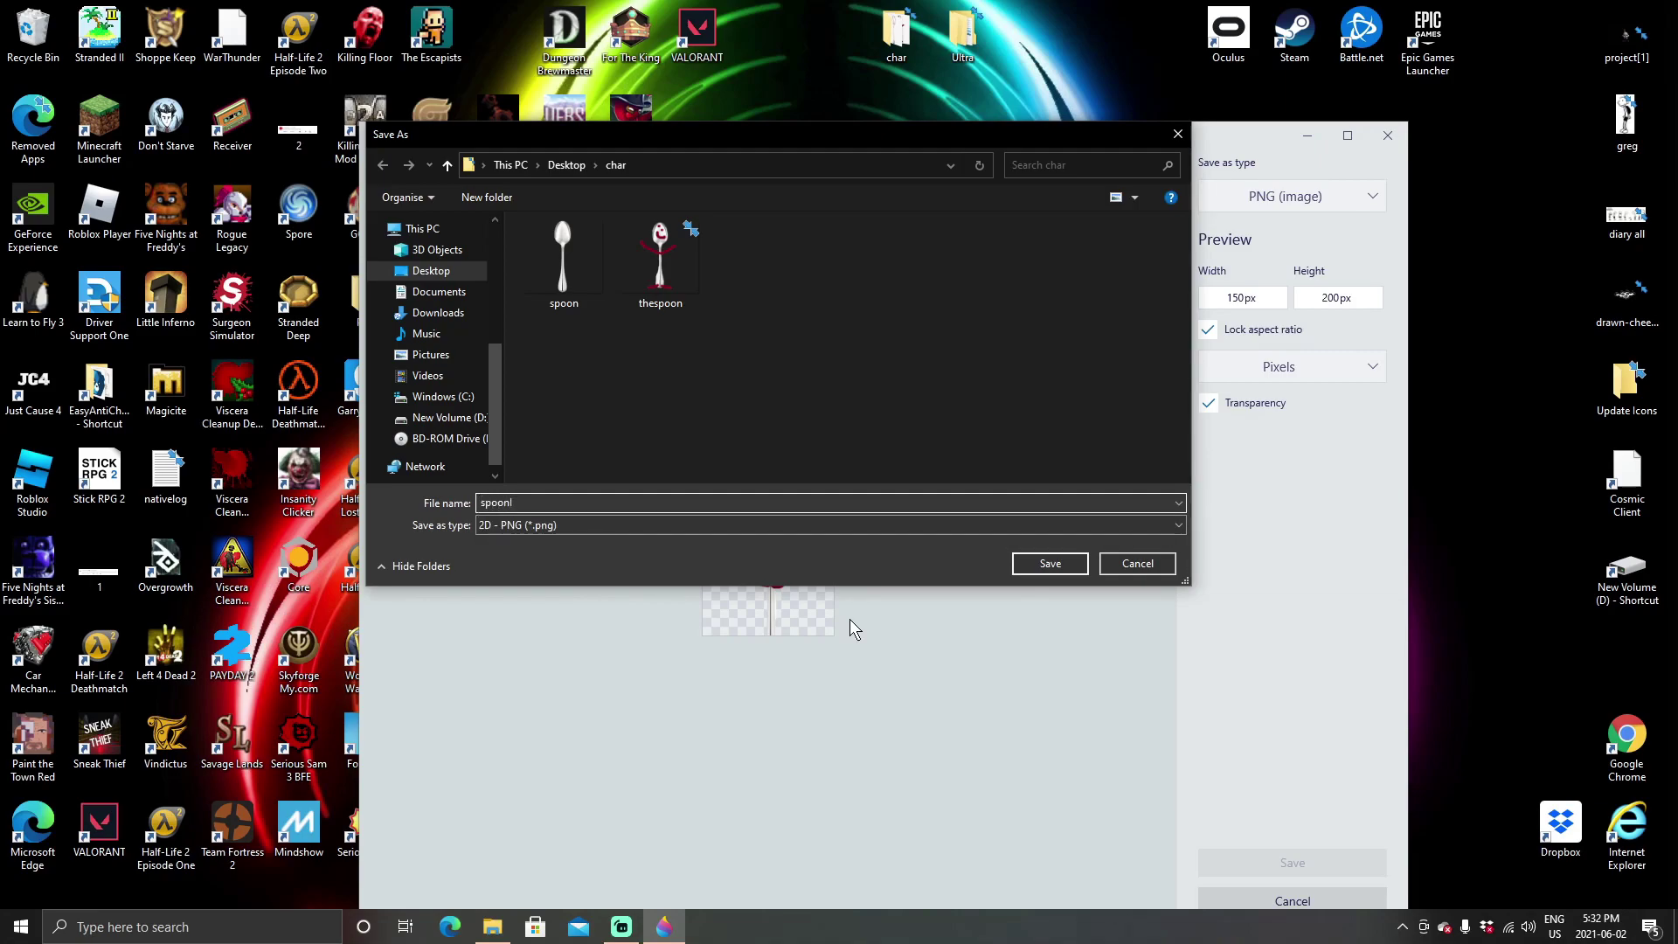
click(1051, 564)
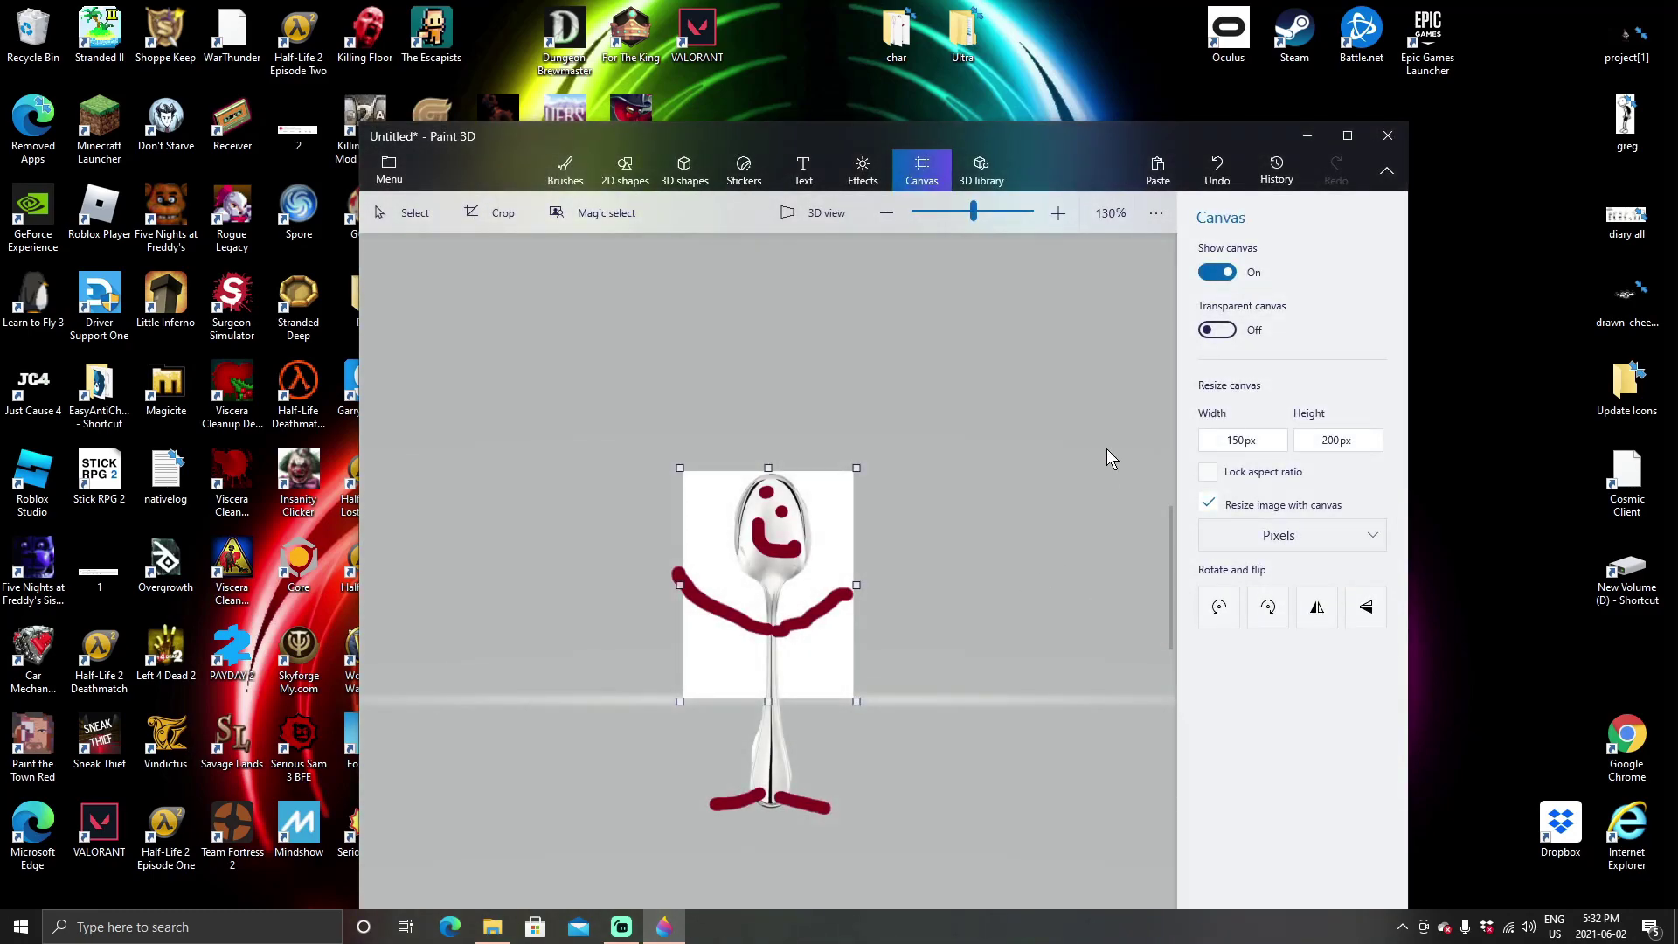
drag(774, 581, 993, 487)
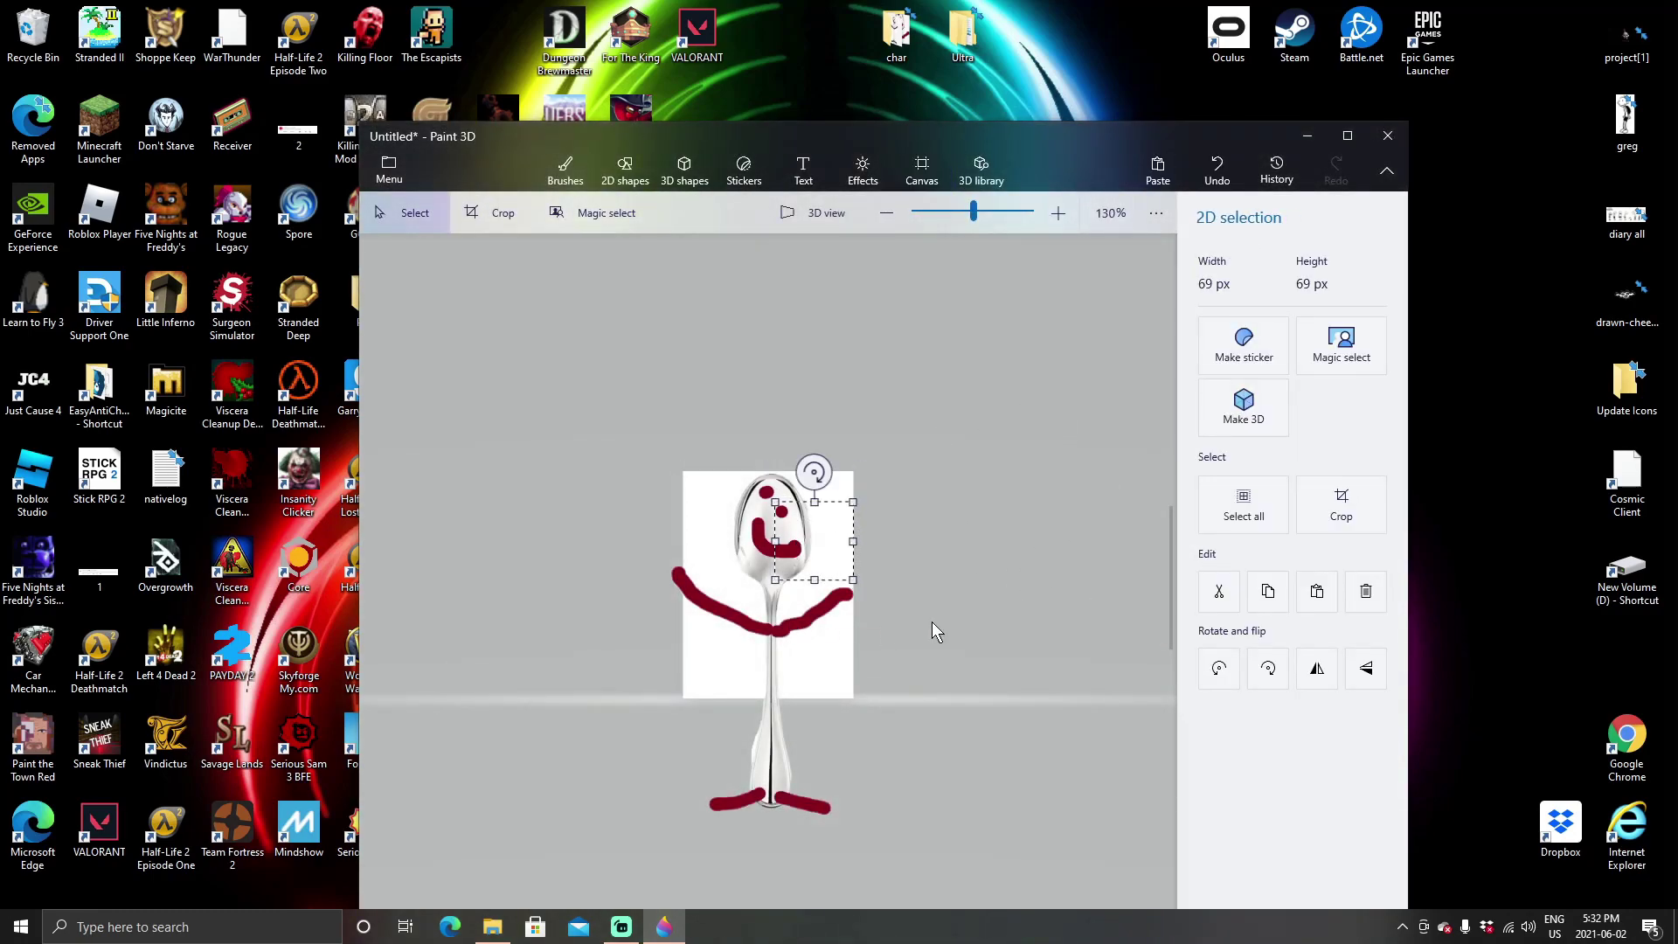
click(966, 621)
click(1306, 135)
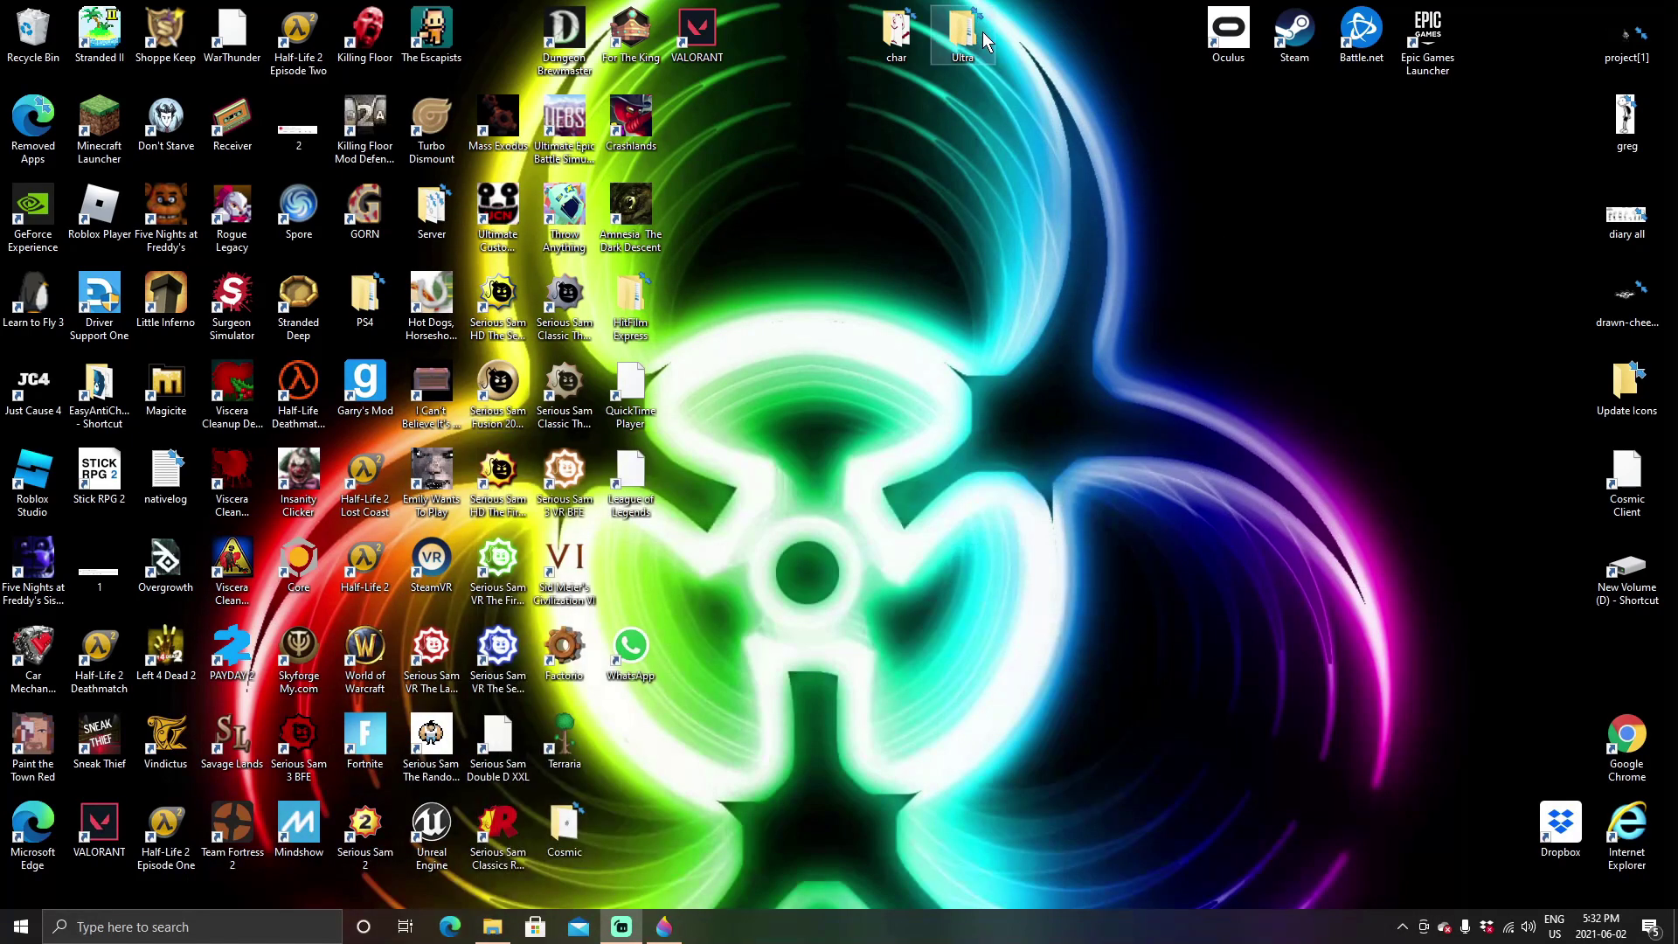
Open Jumpscare Resolution from Ultra > UltraCustomNight > modassets in Photos.
double_click(962, 33)
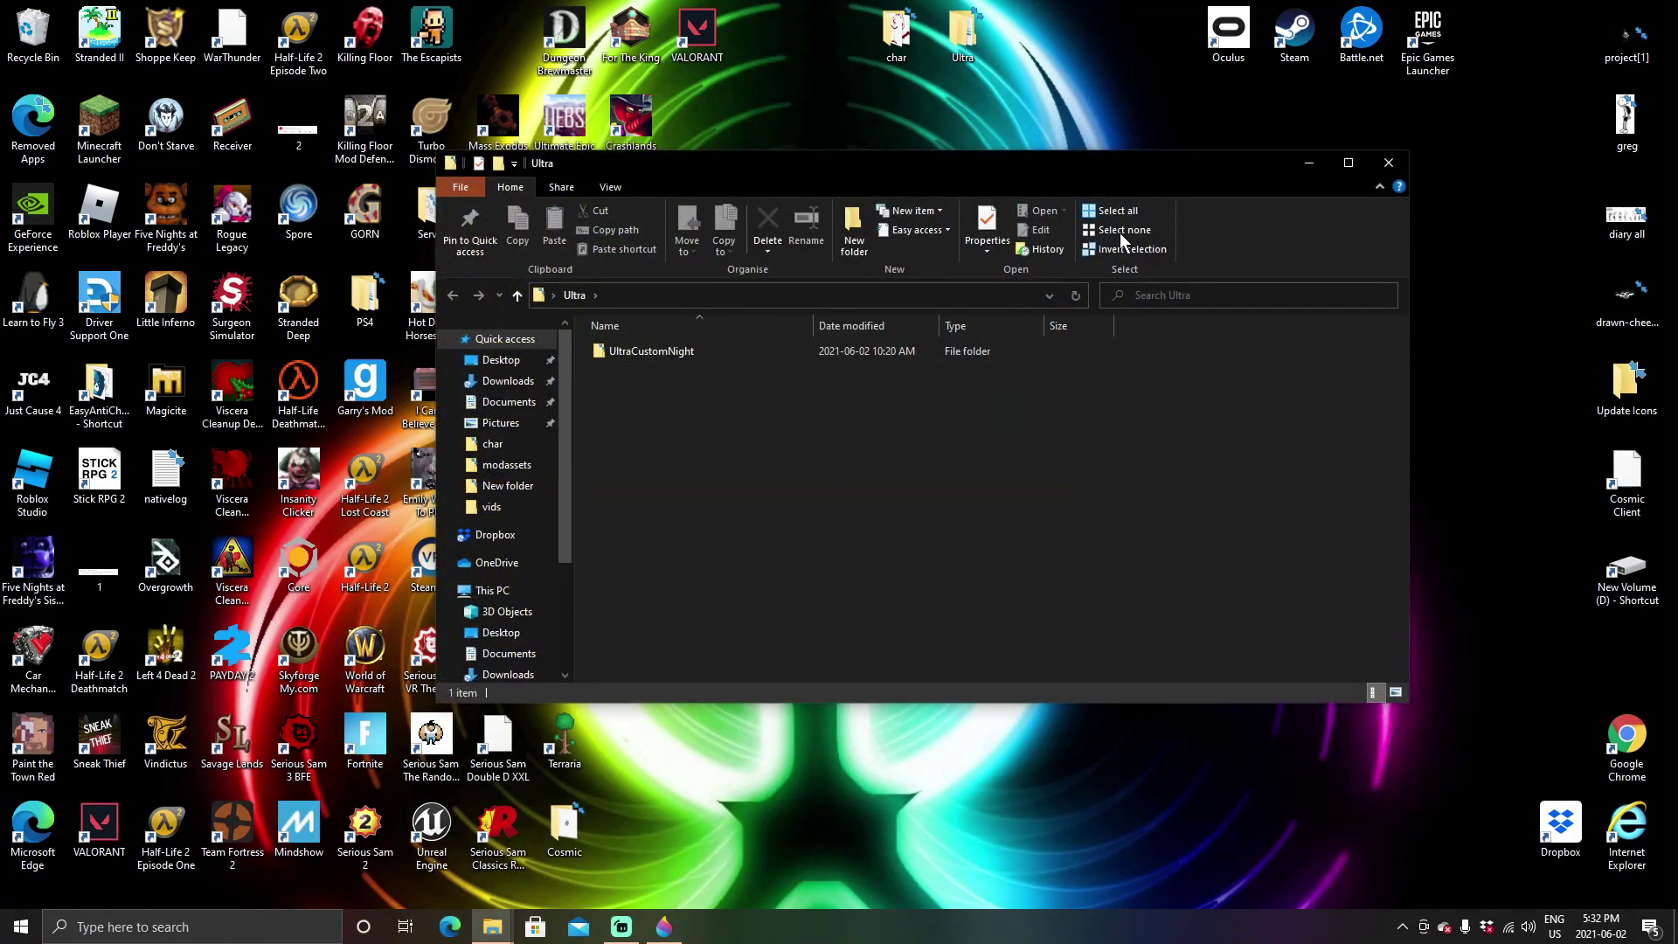
double_click(689, 350)
double_click(653, 348)
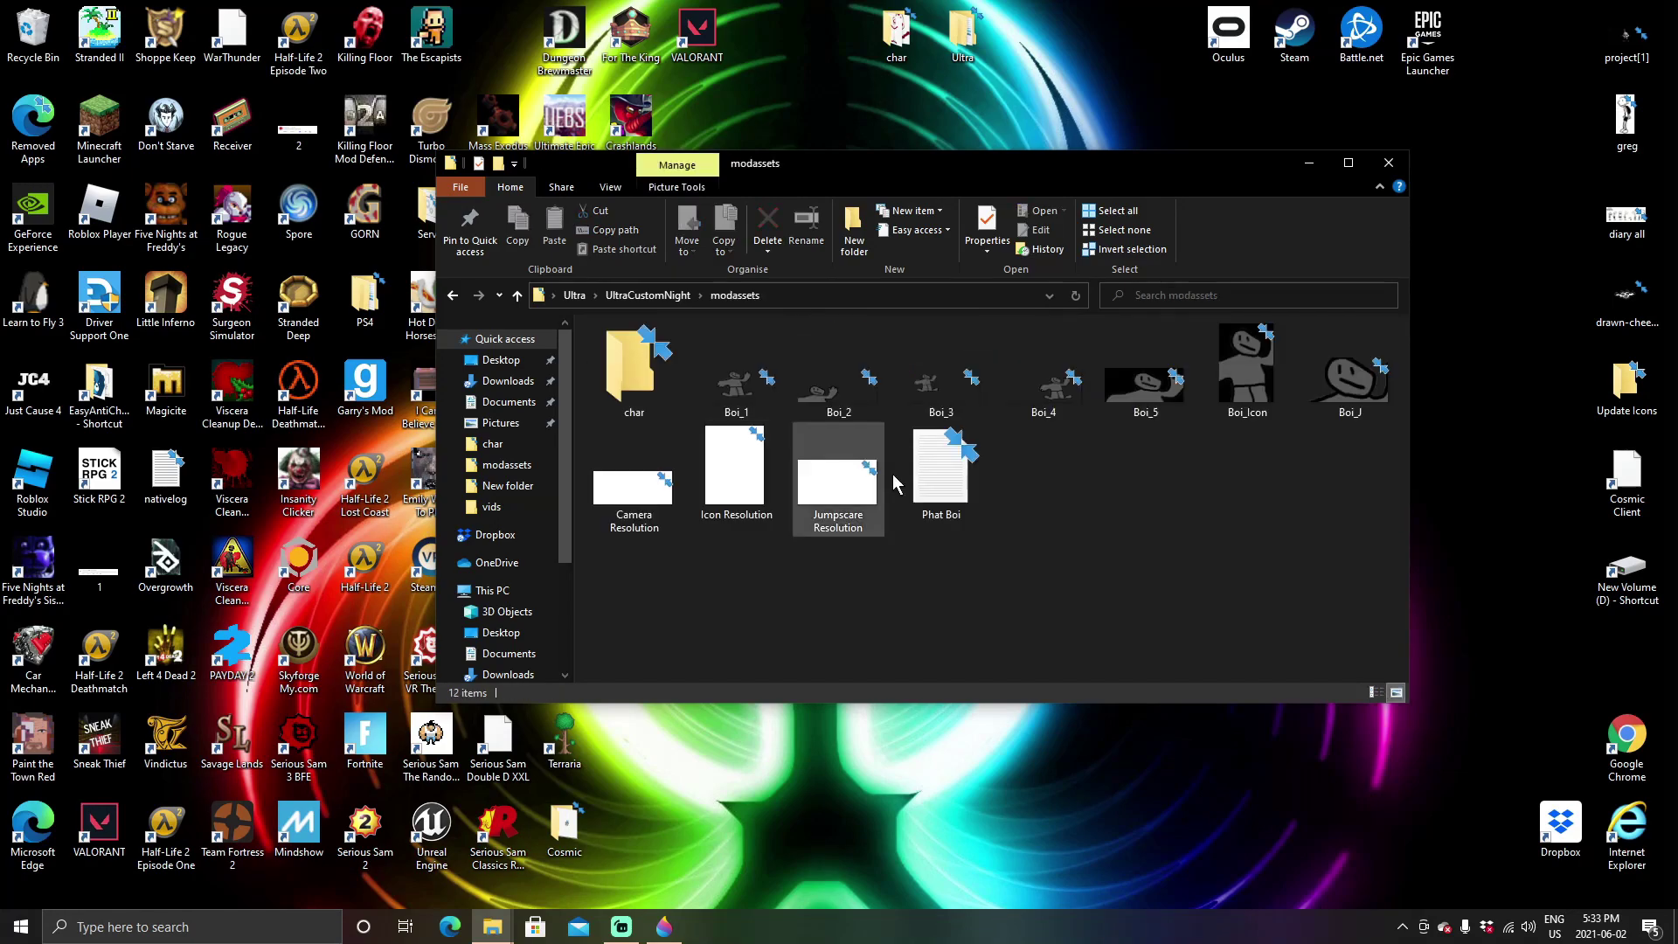
double_click(817, 520)
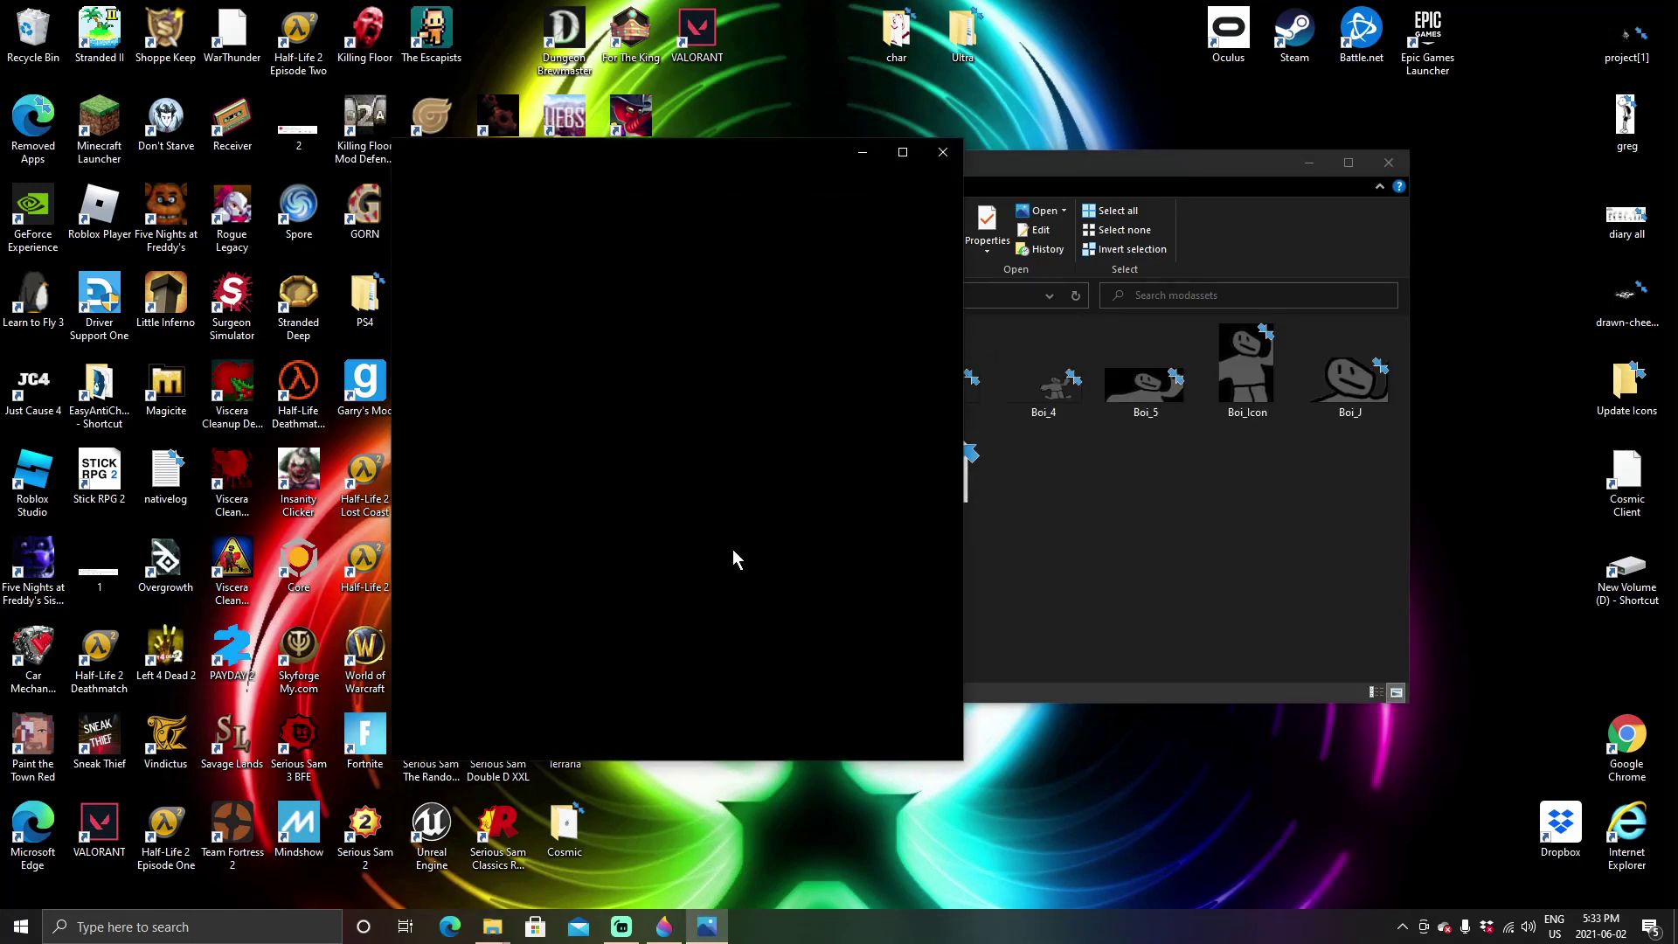
Confirm its 480 × 270 dimensions, close Photos and Explorer, and return to Paint 3D.
right_click(731, 489)
click(731, 477)
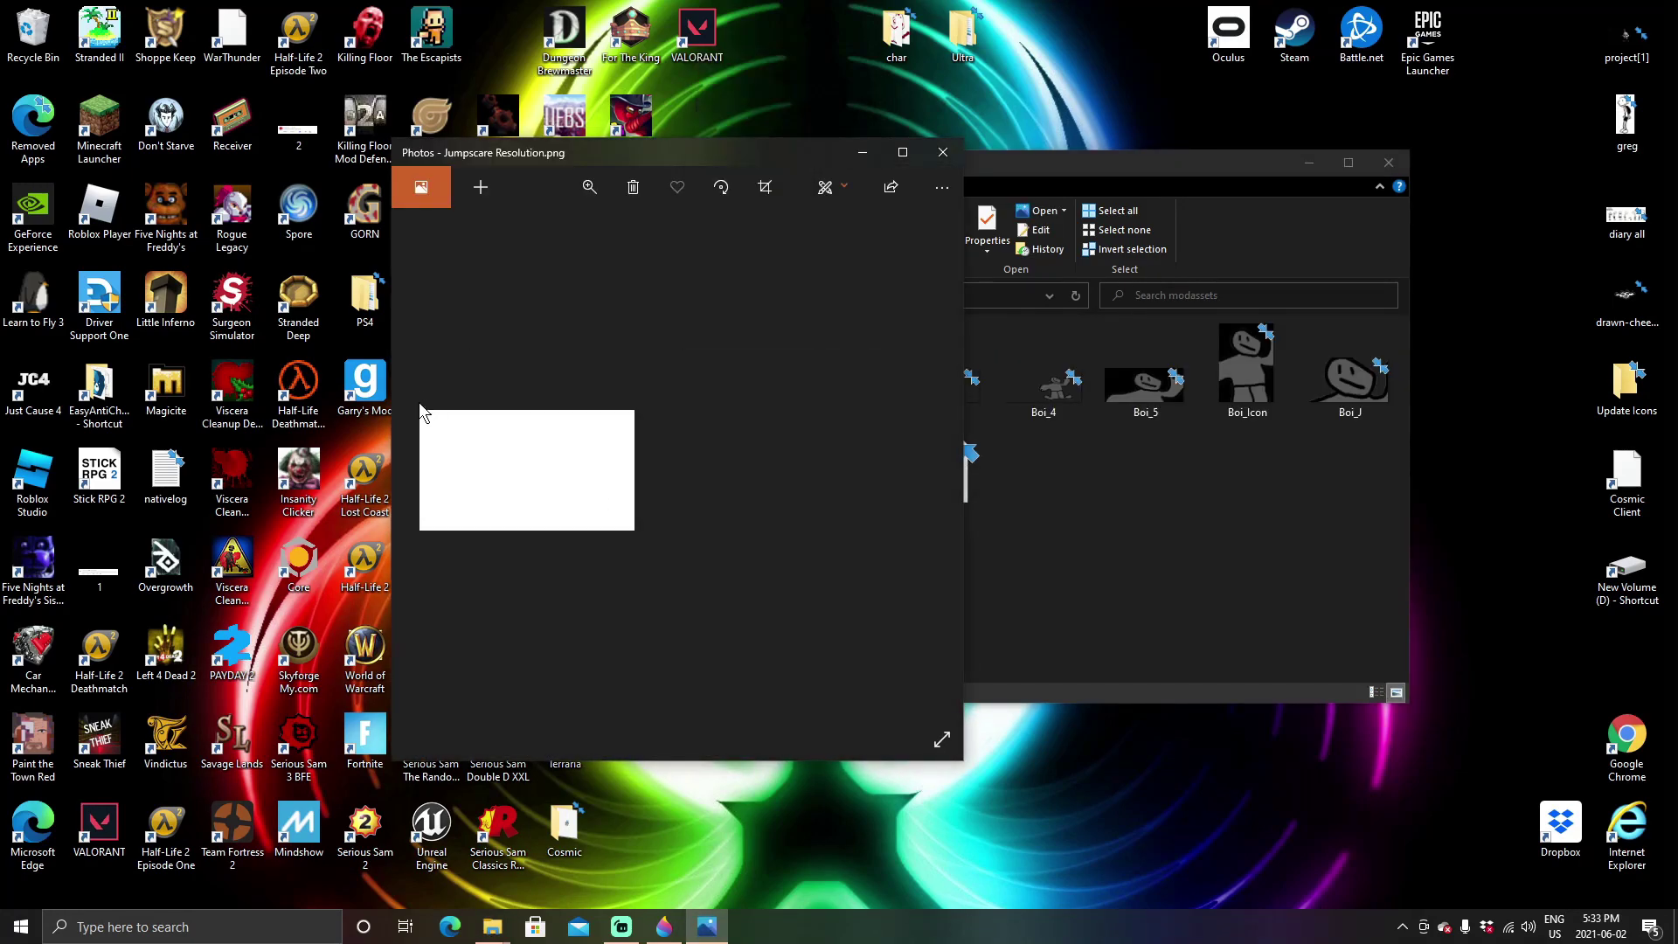
drag(414, 492, 466, 492)
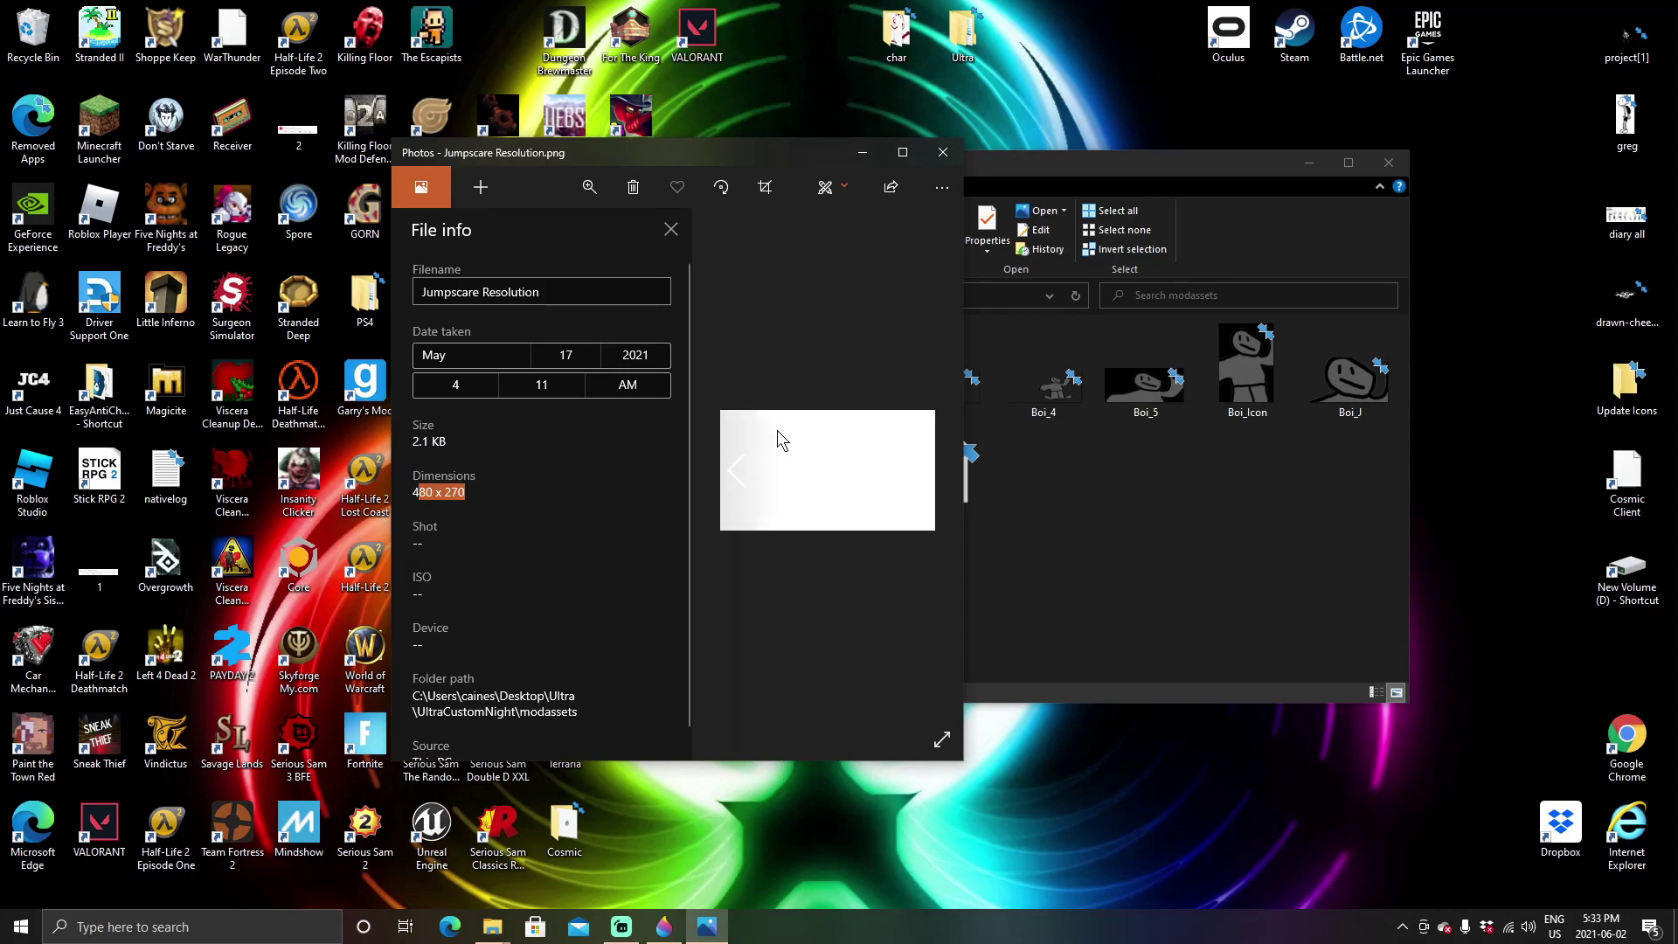
click(943, 152)
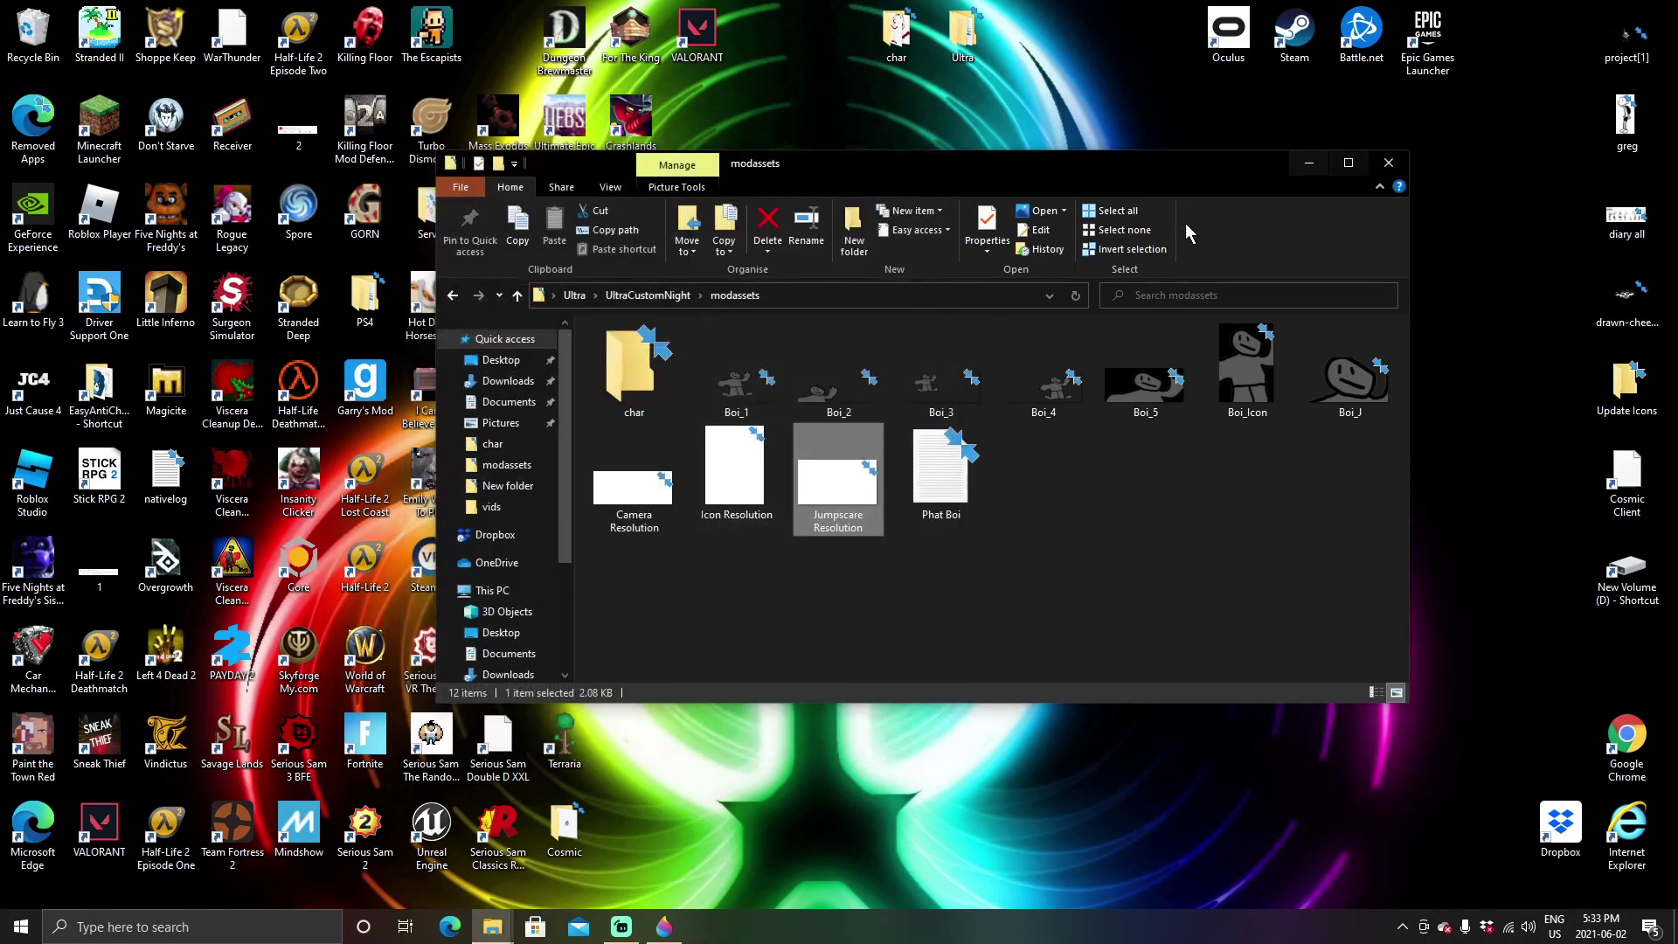
click(1388, 163)
key(alt+Tab)
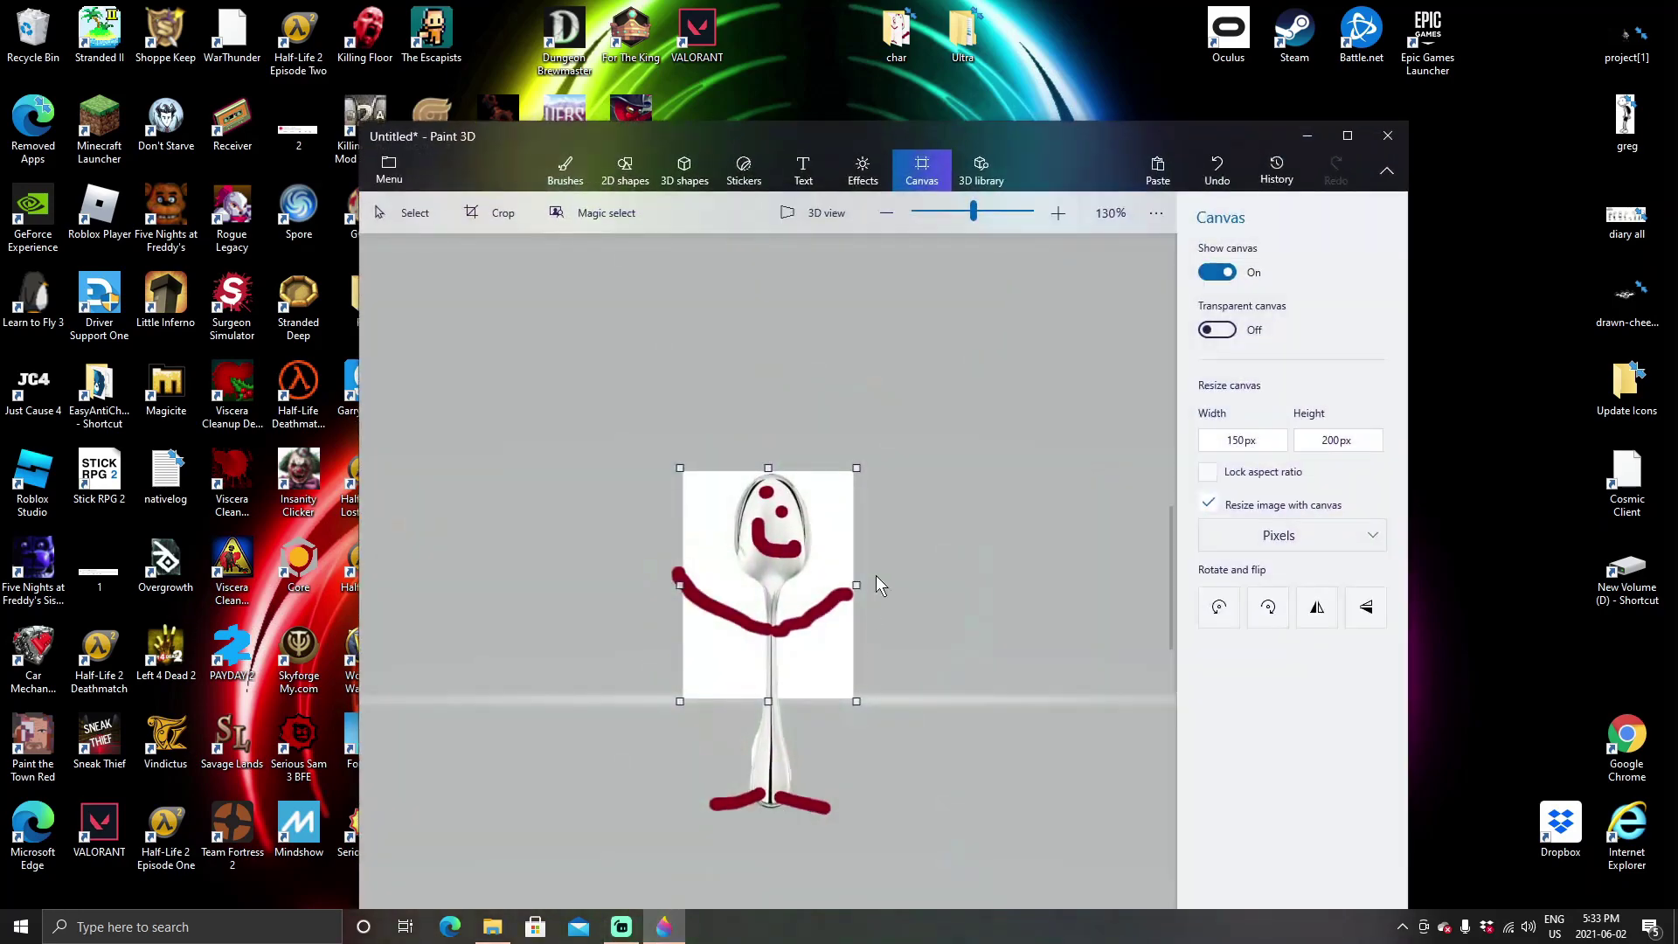
Move the spoon right of the canvas and resize the canvas to 480 × 270 px.
click(765, 603)
drag(765, 603, 1045, 428)
click(921, 170)
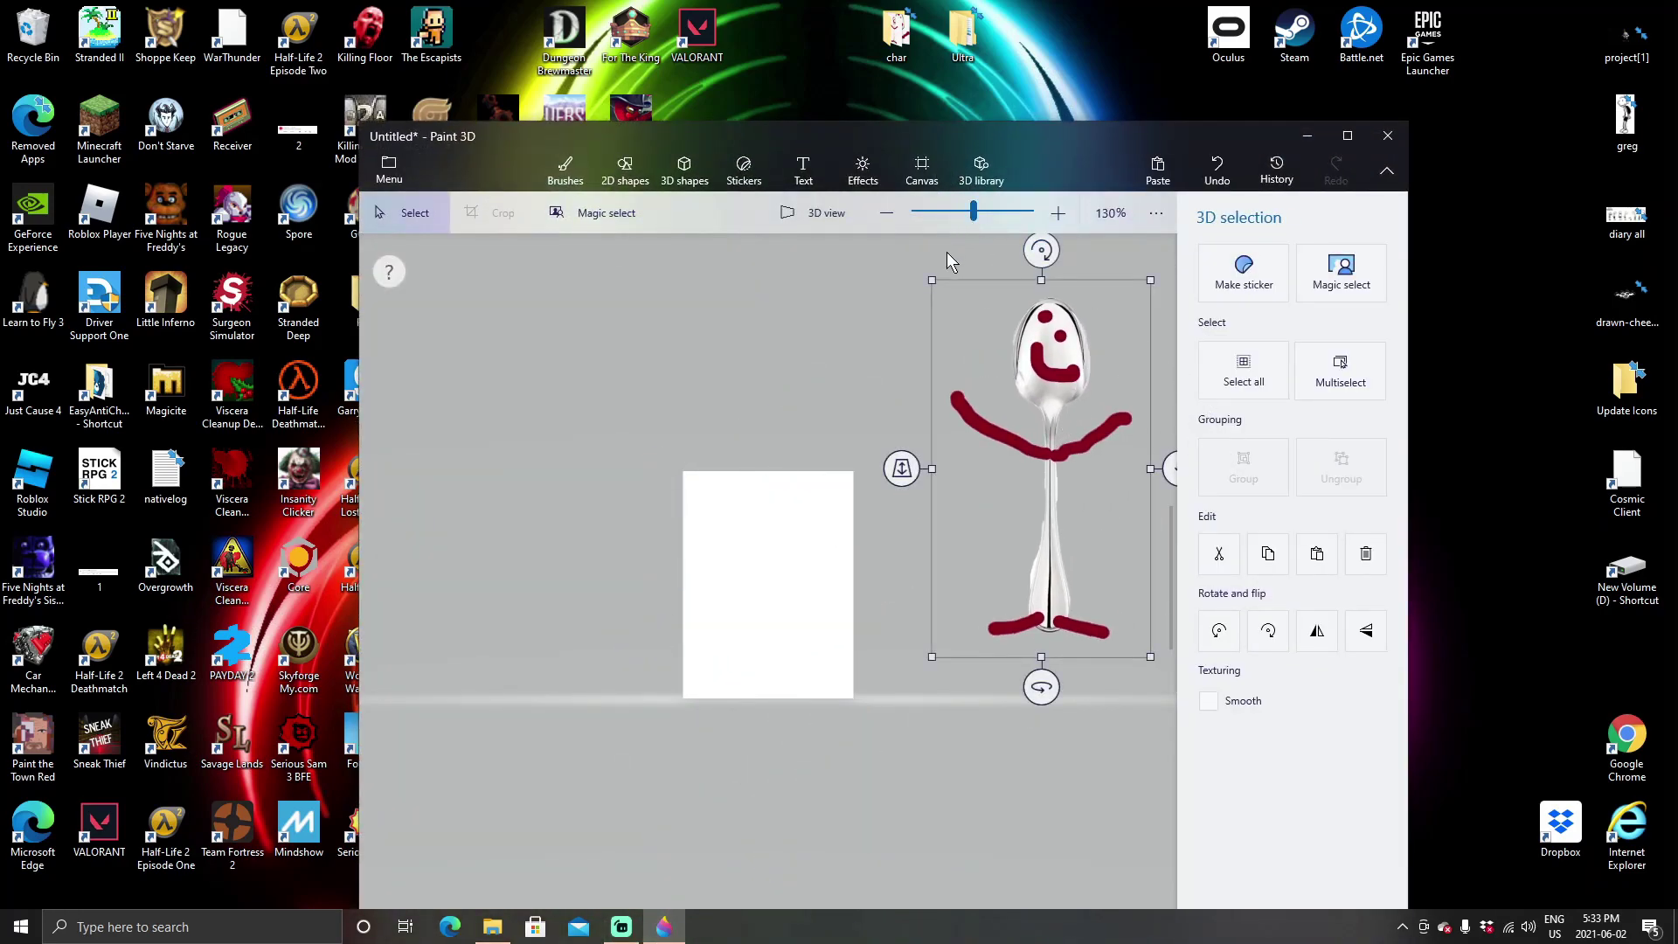
click(1242, 440)
text(4)
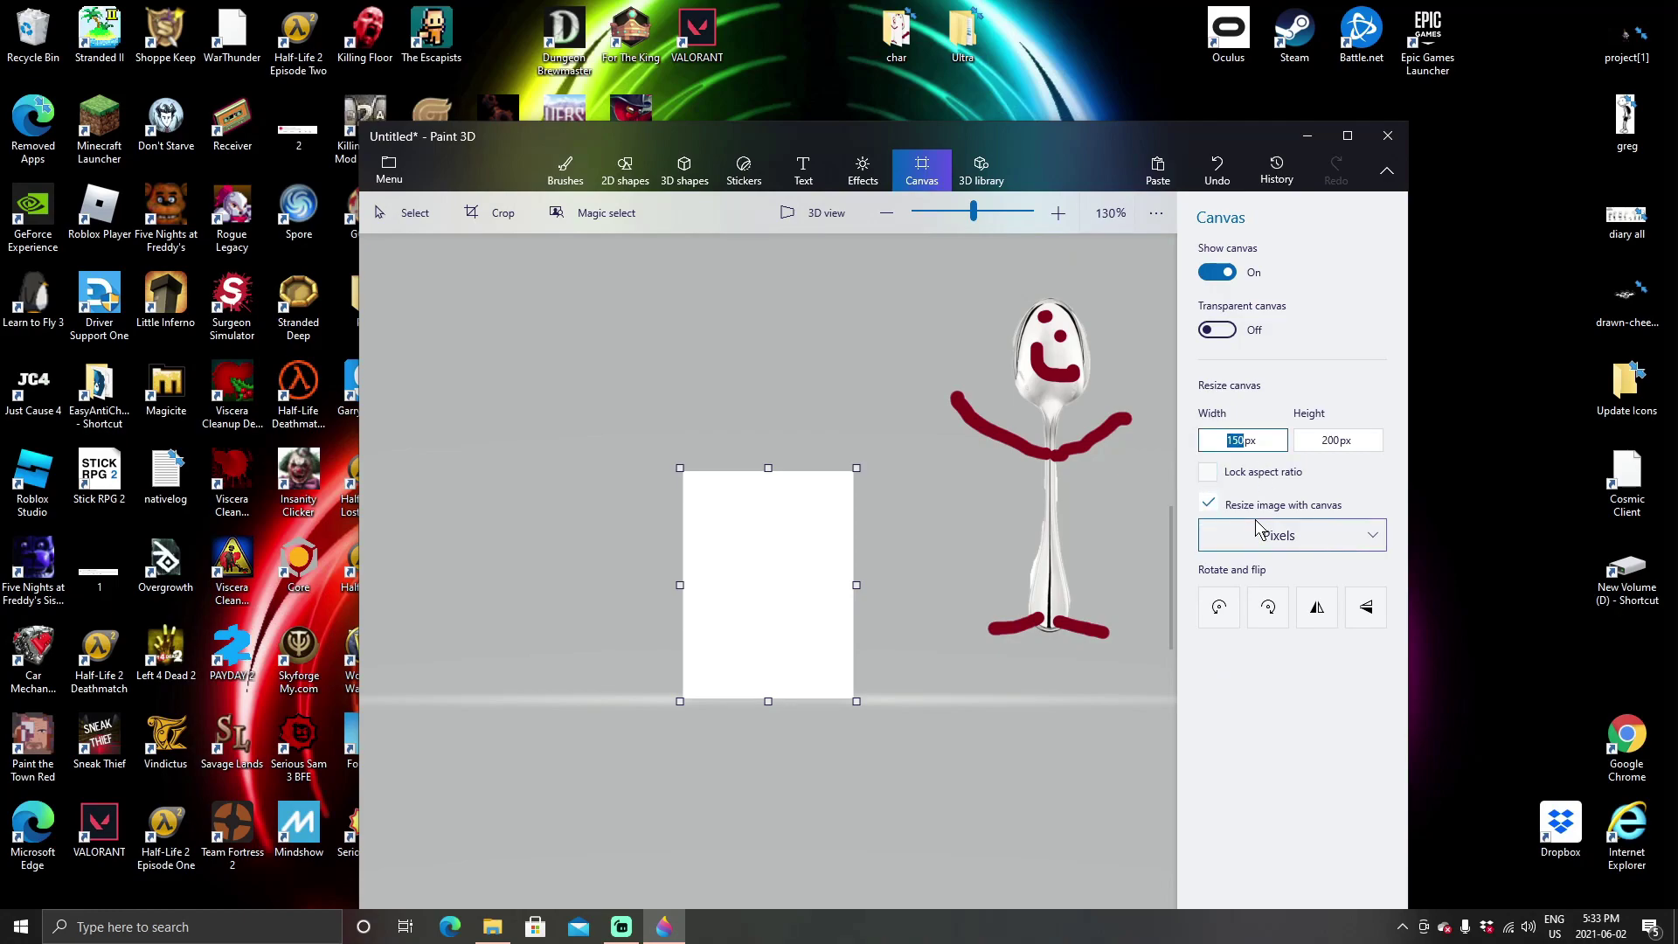
text(80)
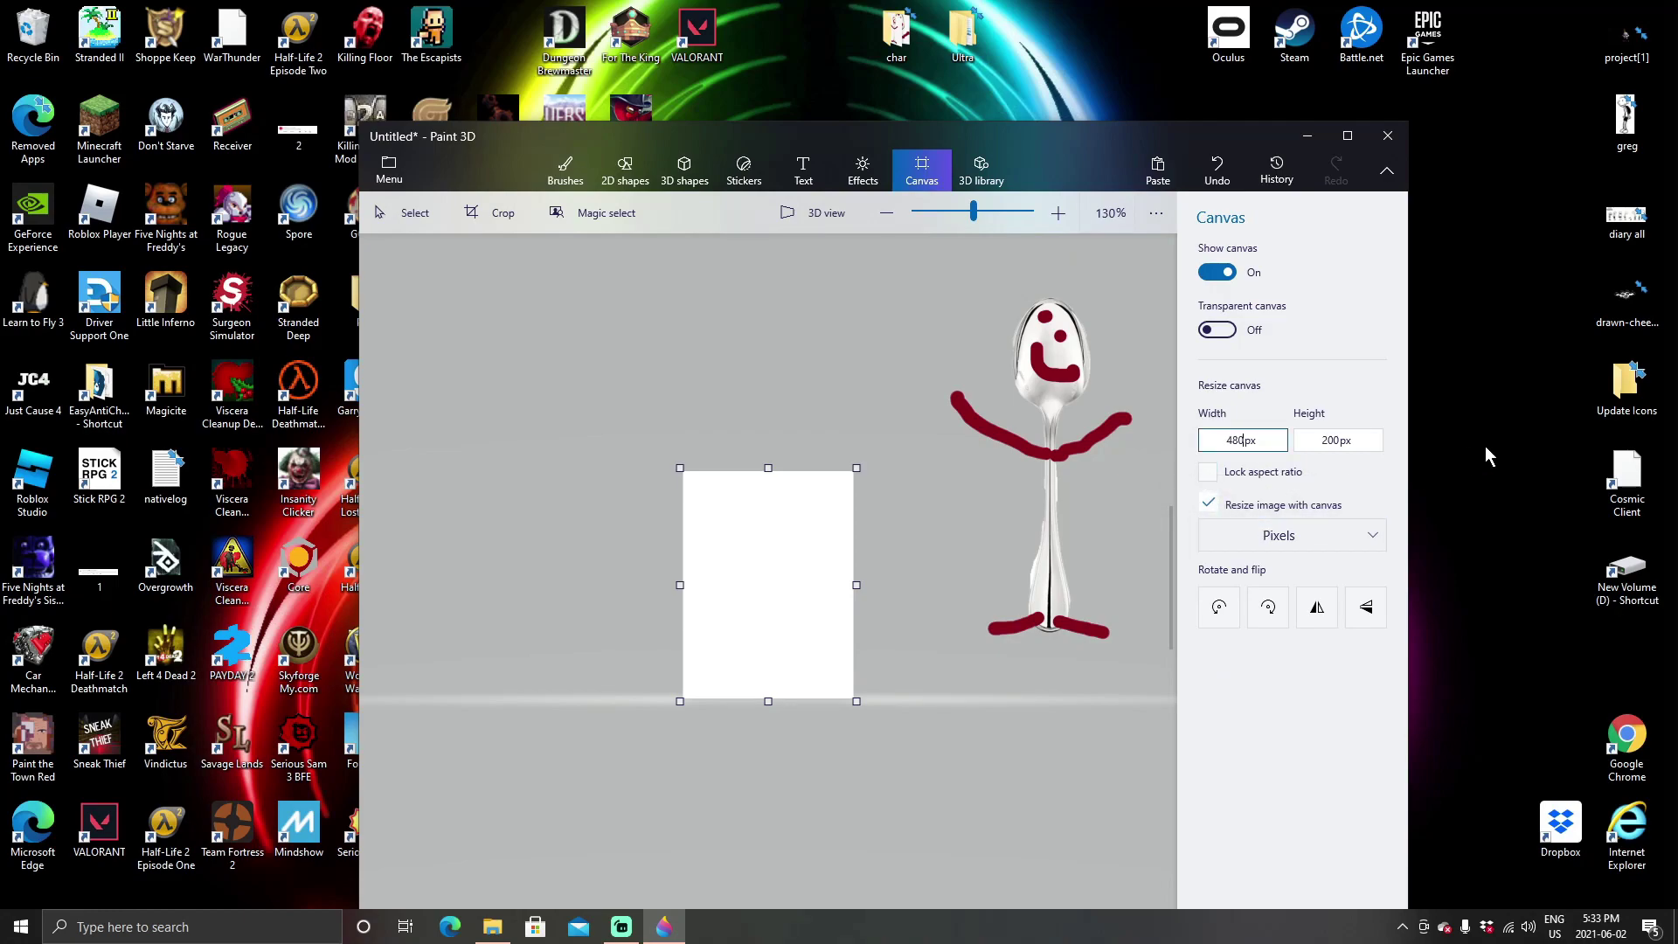
click(1336, 442)
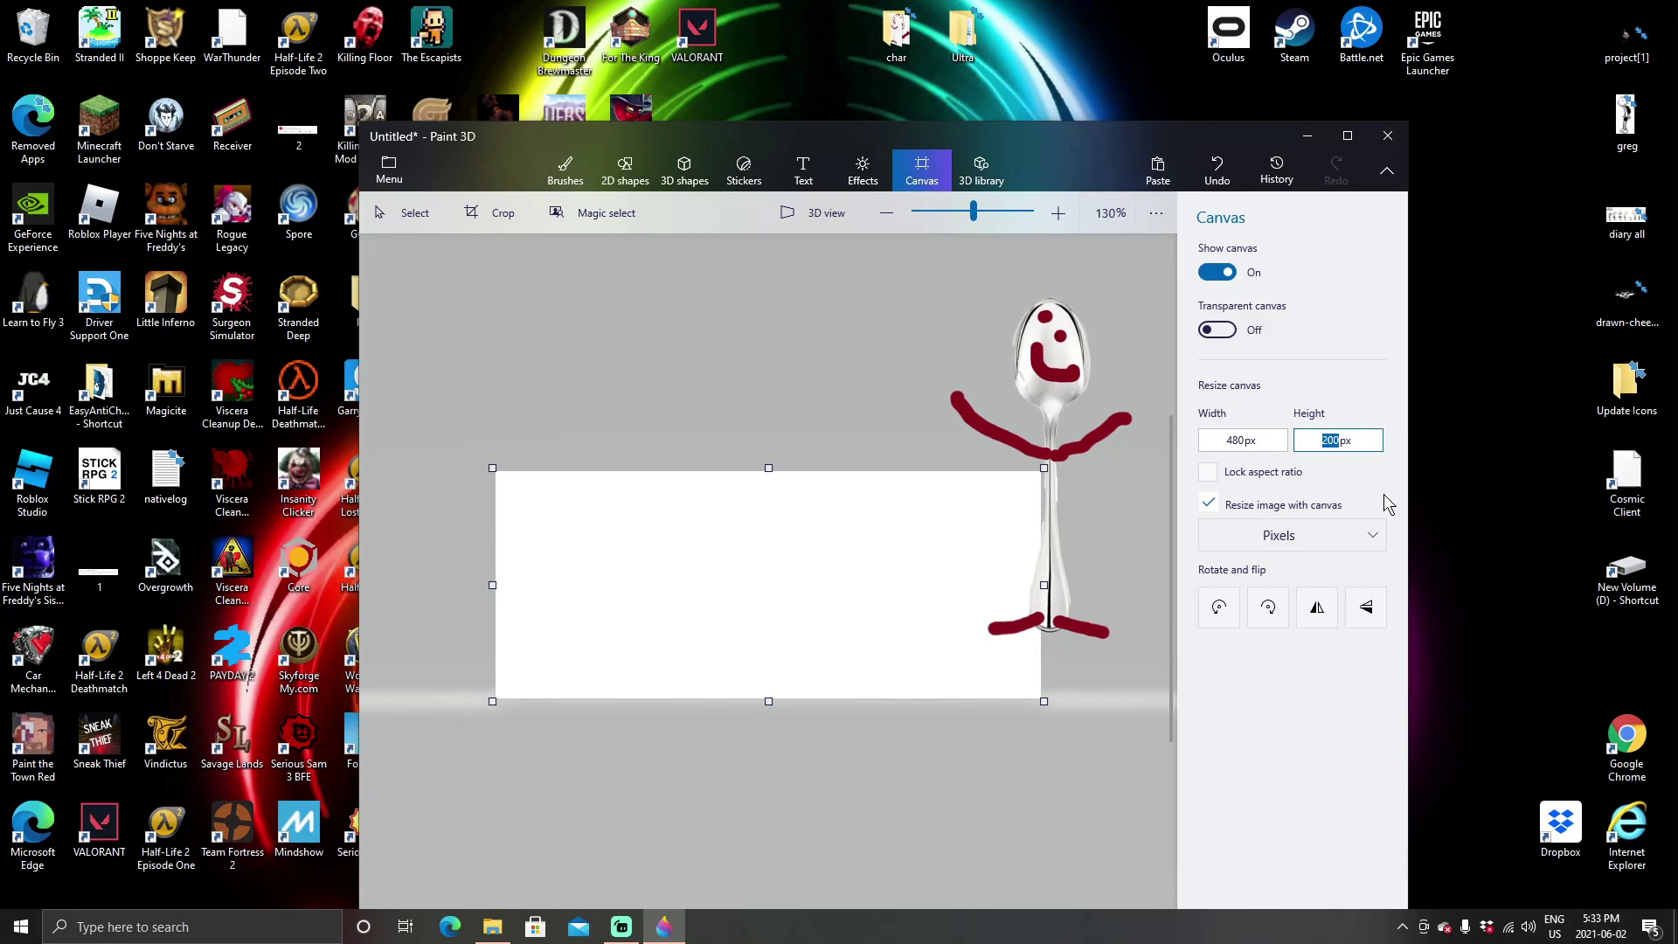
text(270)
click(841, 313)
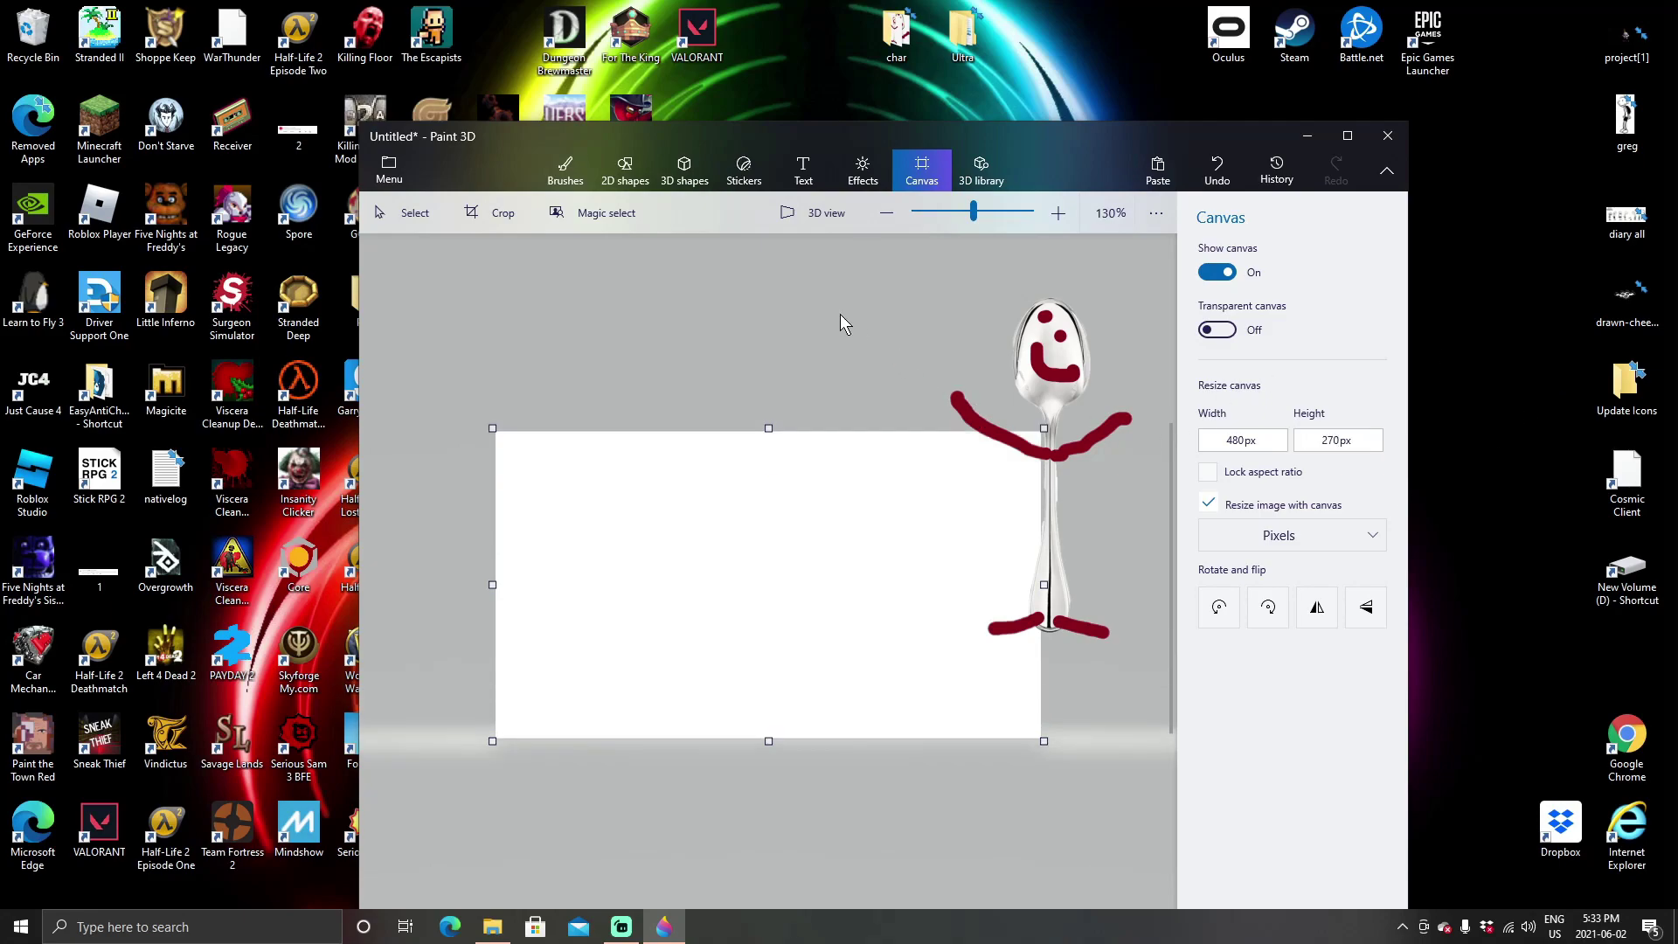
drag(1066, 425, 900, 477)
Centre the spoon on the 480 × 270 canvas and enlarge it to fill the frame.
click(609, 527)
click(1062, 378)
drag(1062, 378, 671, 674)
drag(755, 584, 790, 535)
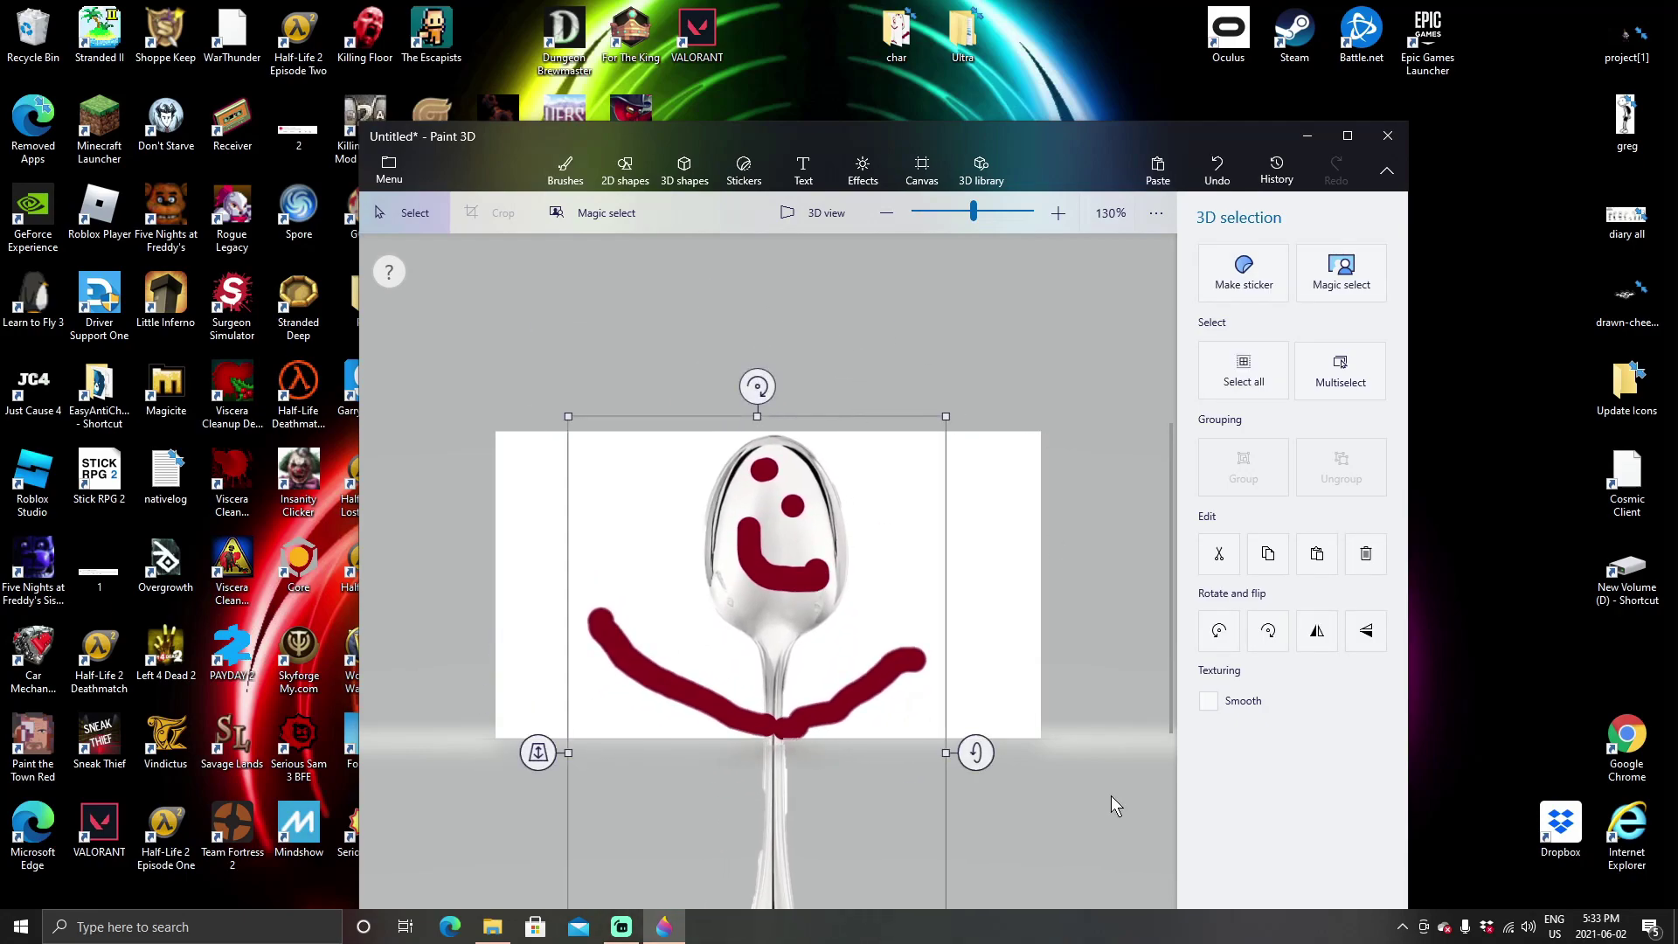
click(875, 291)
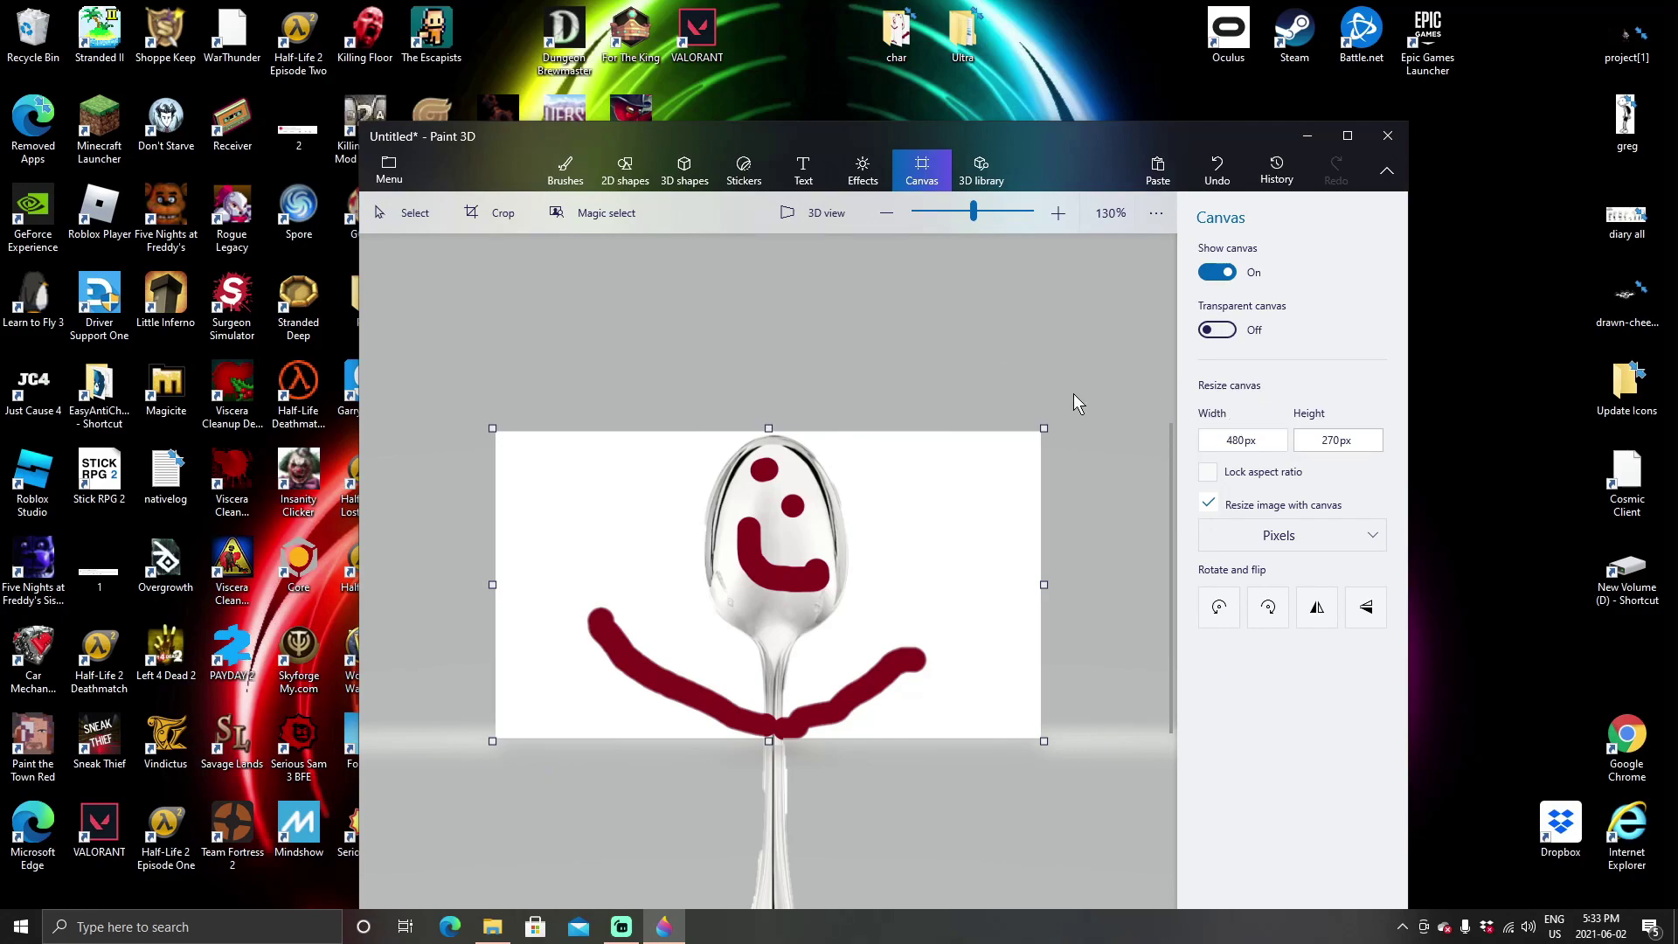
Save the 480 × 270 drawing as a transparent PNG named 'spoonl' in the char folder.
click(389, 170)
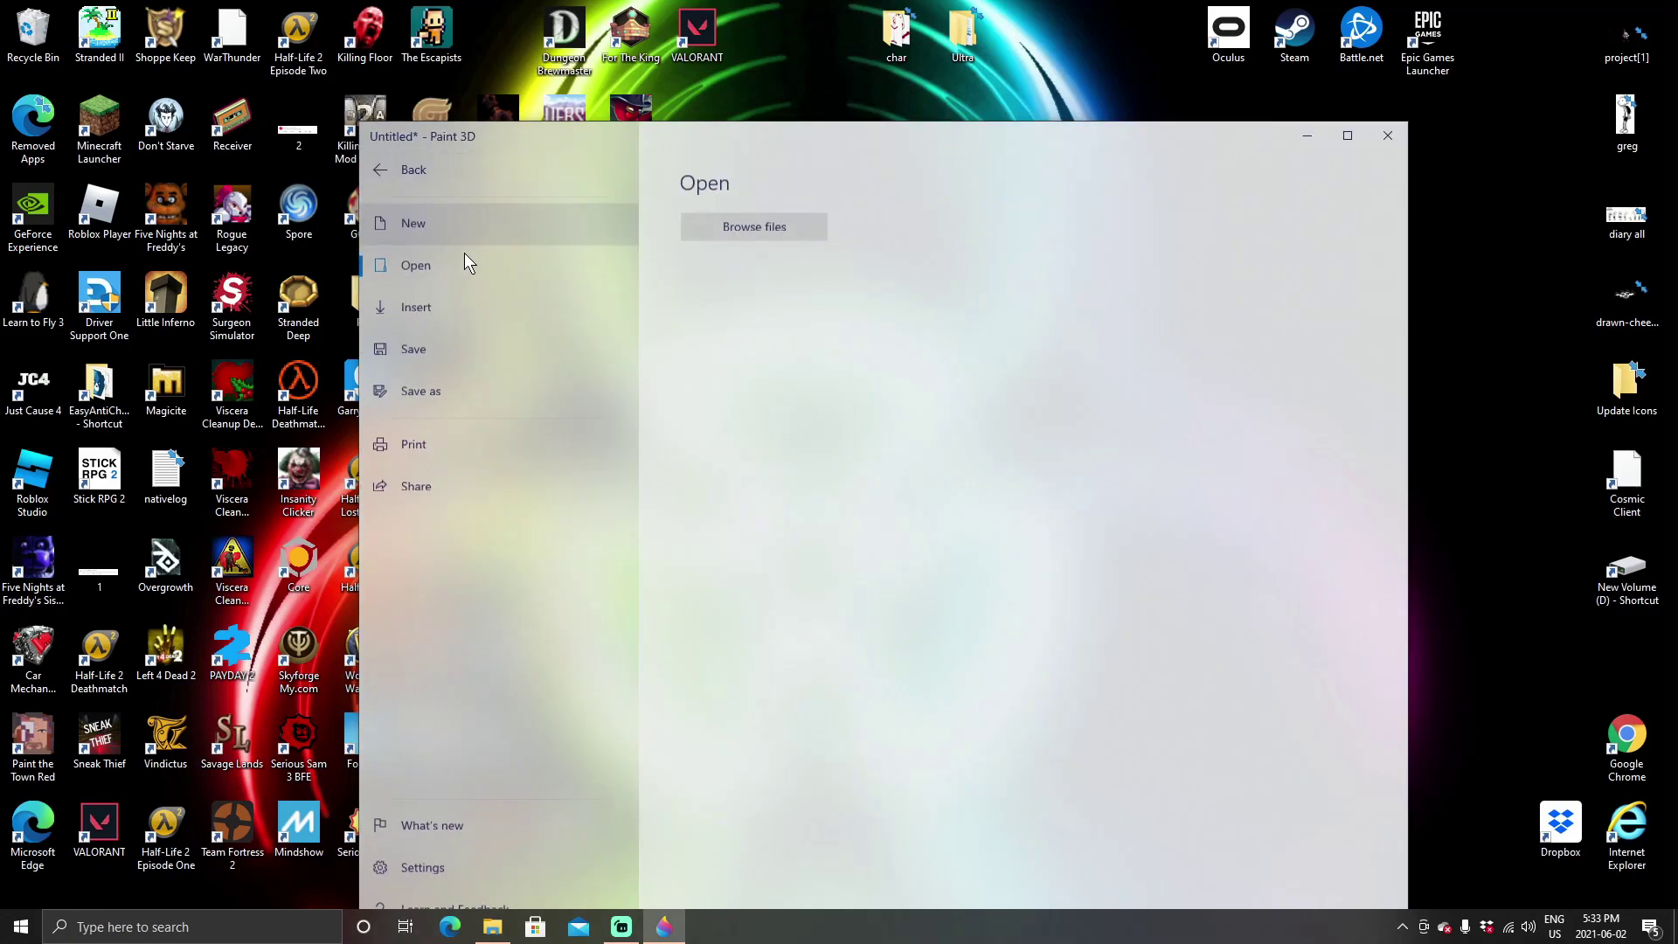
click(433, 395)
click(726, 279)
click(1208, 403)
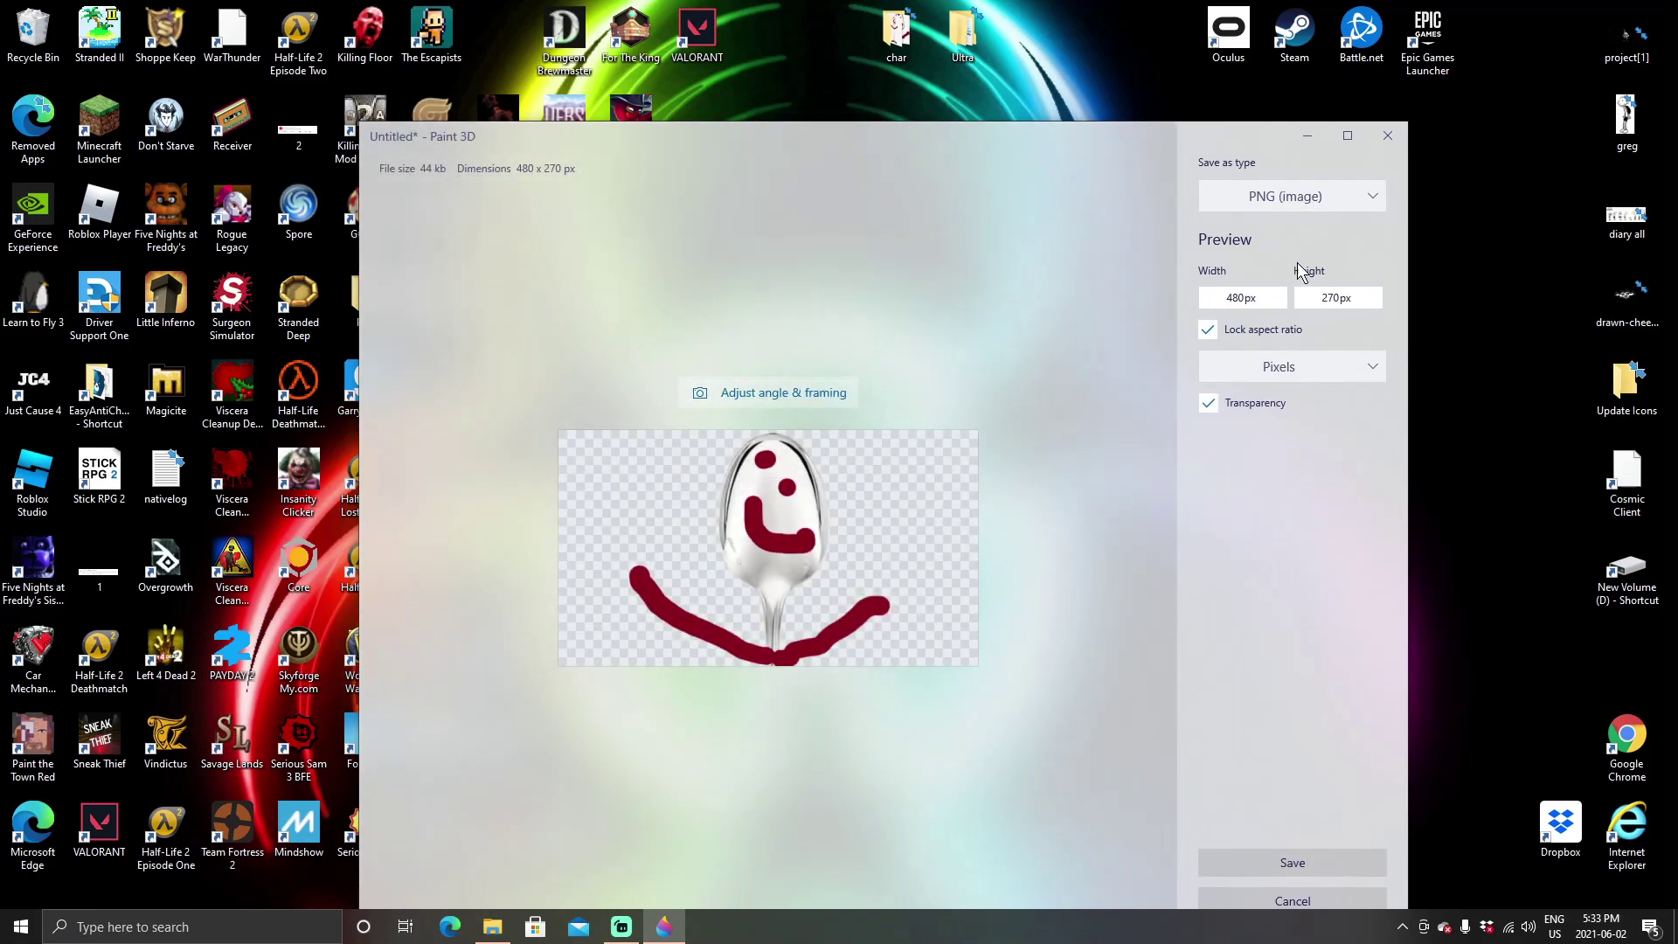
click(1295, 869)
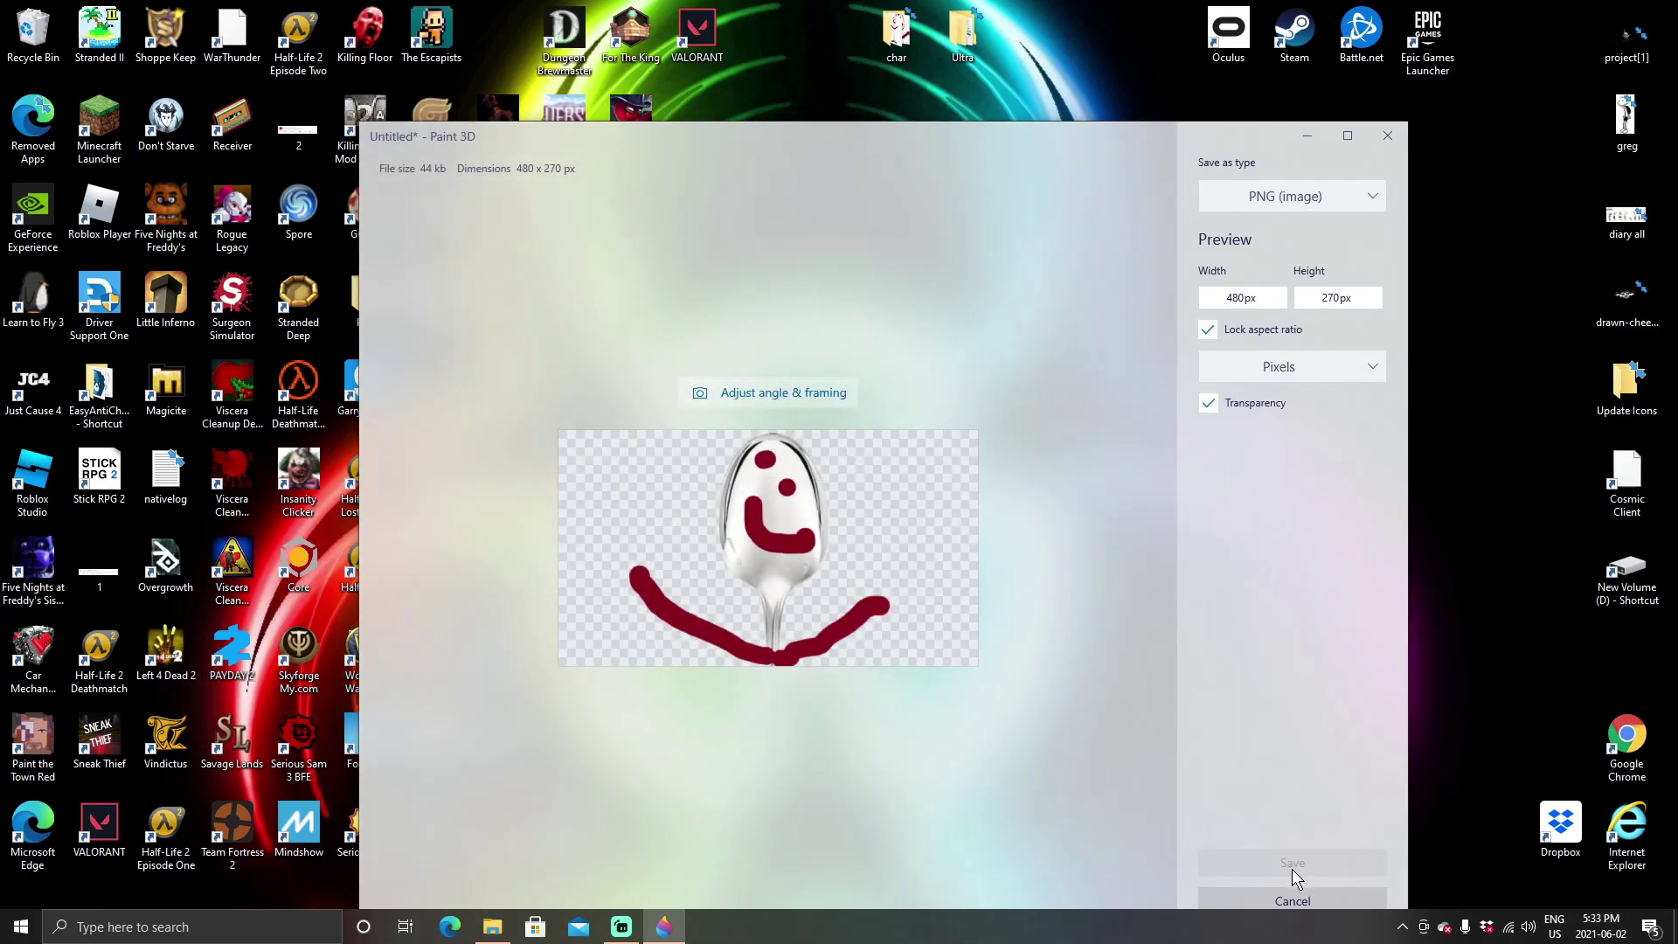
text(sp)
text(oonl)
click(1052, 564)
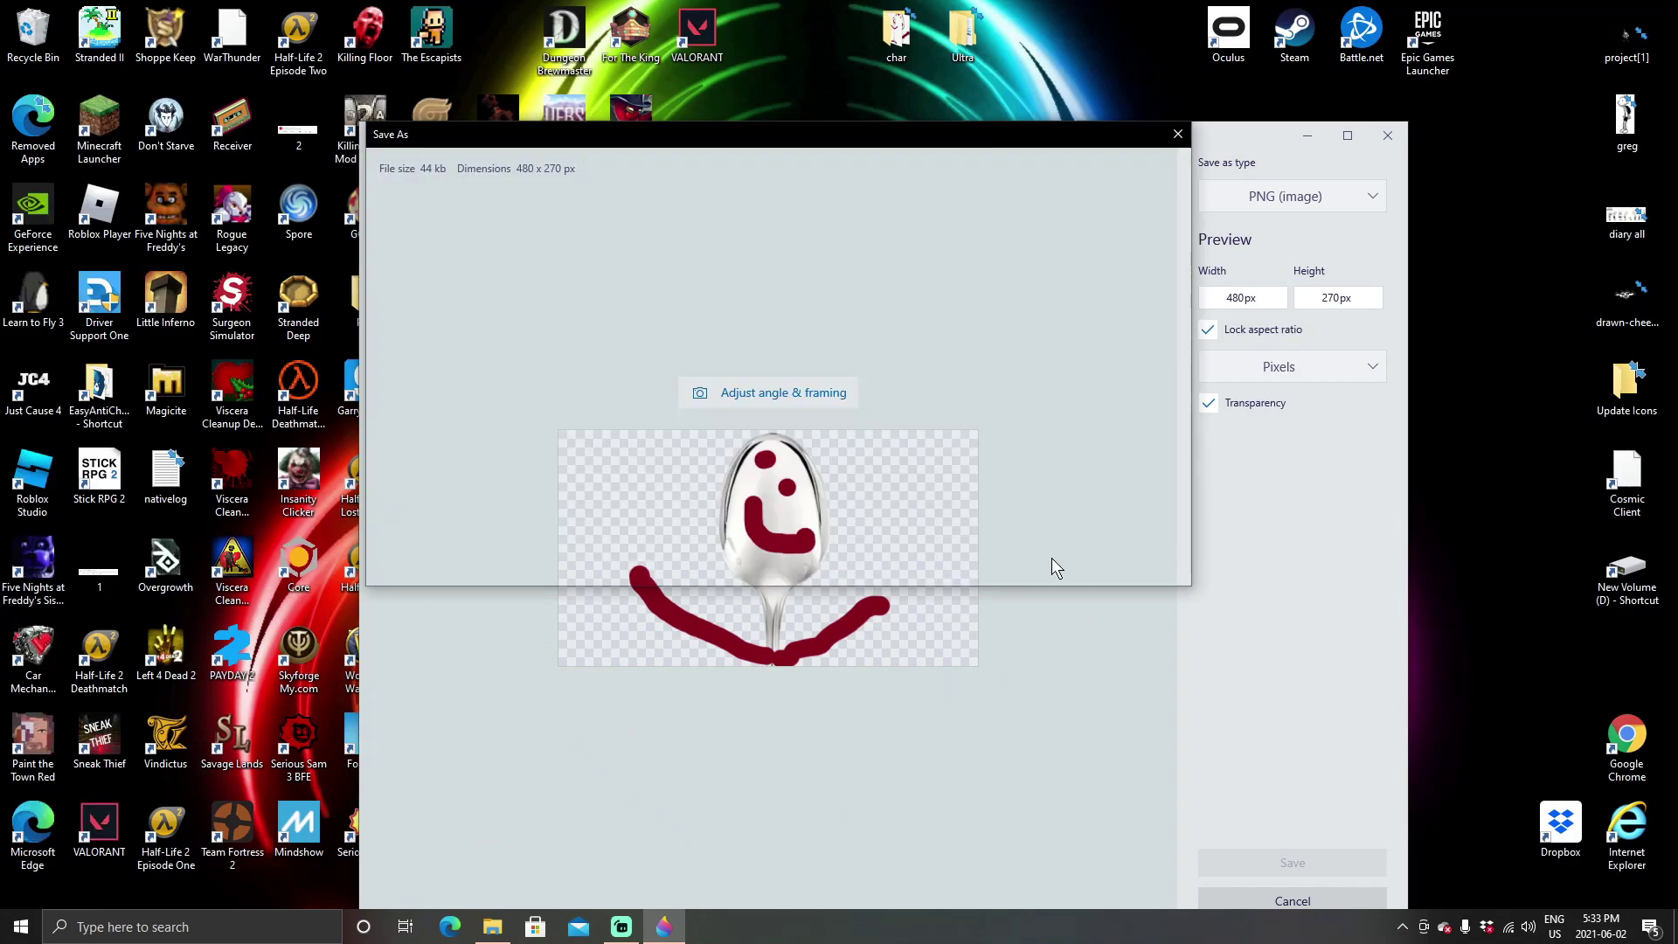